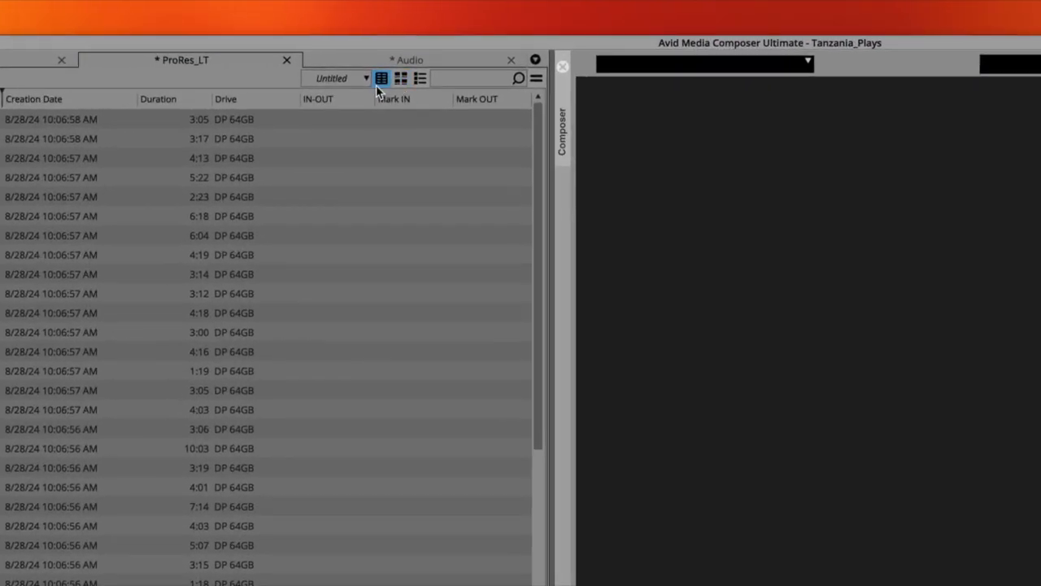
Step: Display the ProRes_LT and Audio bins in Frame view and Script view to compare how their clips are shown
{"action": "left_click", "coordinate": [402, 82]}
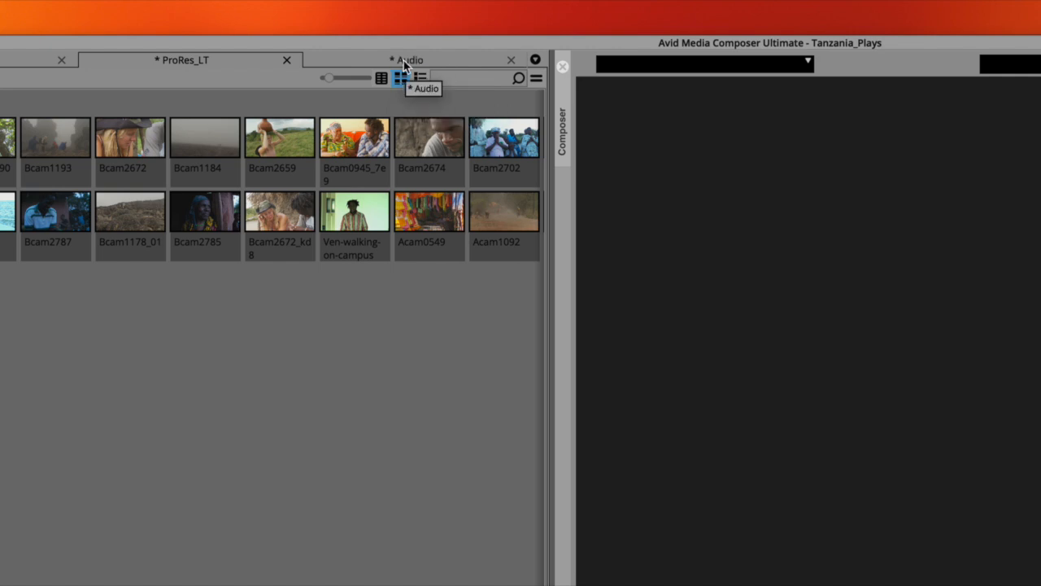
{"action": "left_click", "coordinate": [383, 63]}
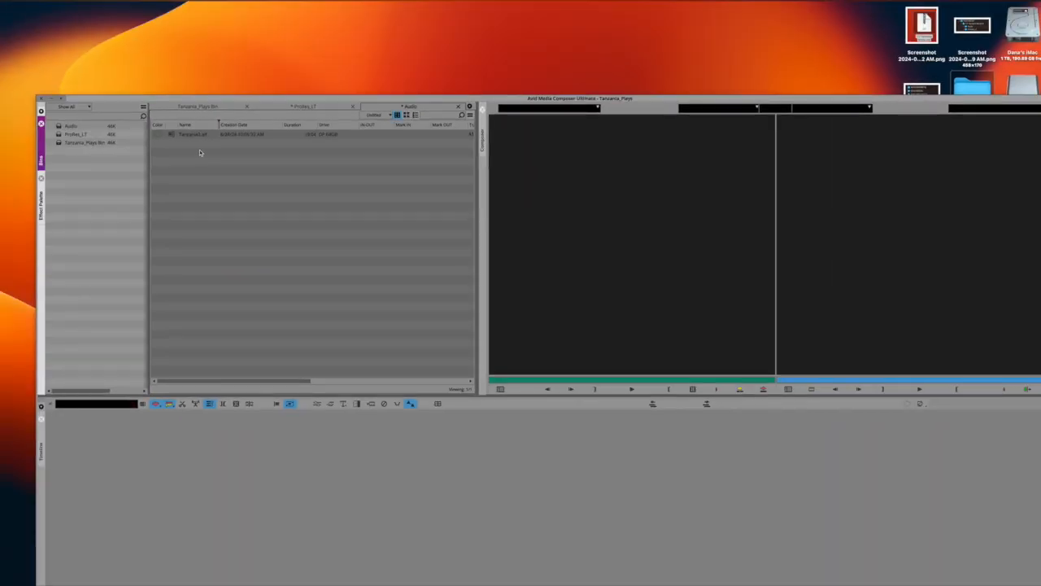
{"action": "left_click", "coordinate": [406, 114]}
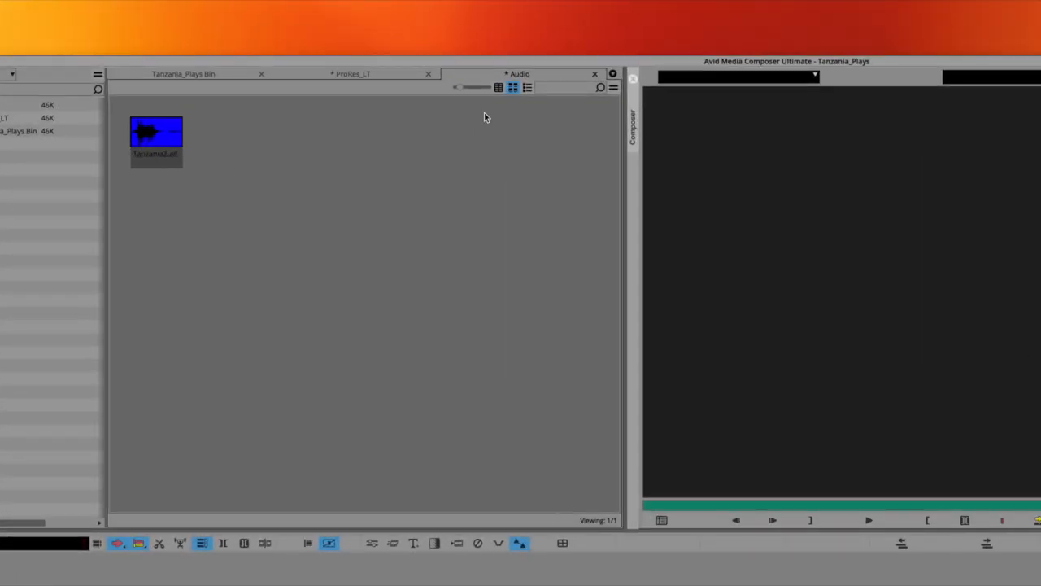
{"action": "left_click", "coordinate": [527, 88]}
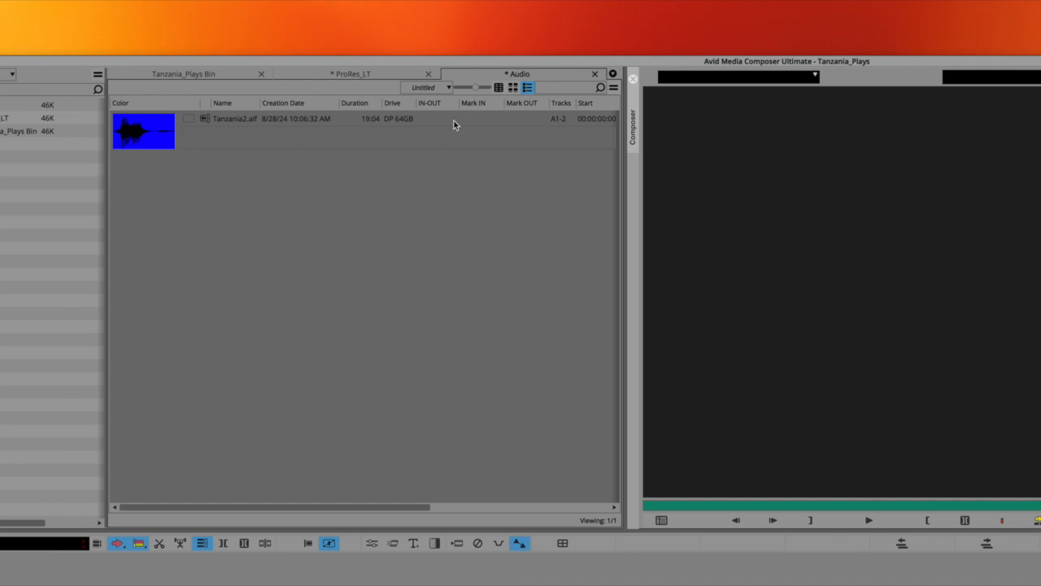
{"action": "left_click", "coordinate": [386, 72]}
{"action": "left_click", "coordinate": [528, 88]}
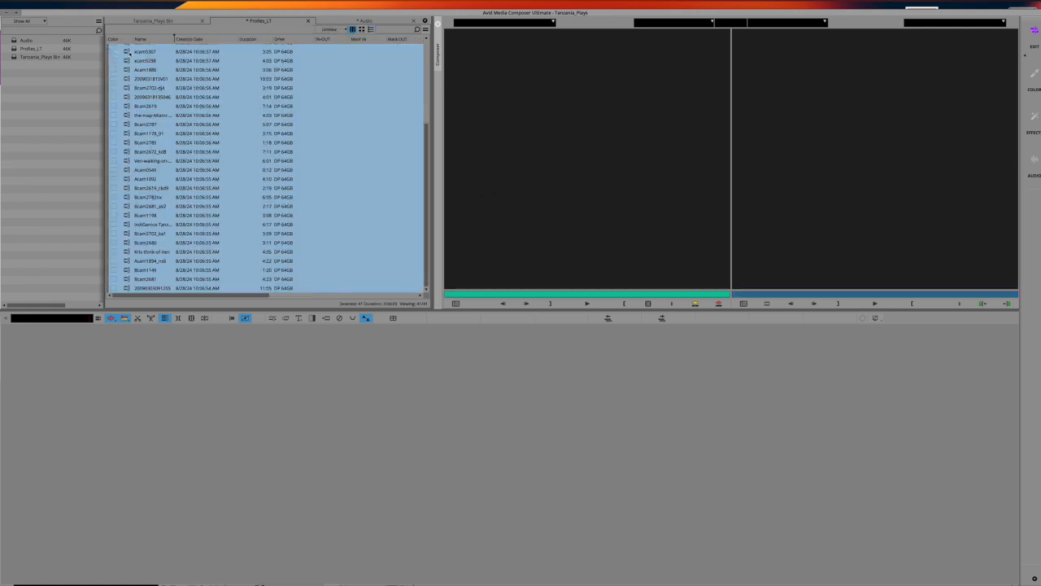
Step: Load all selected ProRes_LT clips into the source monitor and open its list of loaded clips
{"action": "left_click_drag", "start_coordinate": [129, 52], "coordinate": [522, 92]}
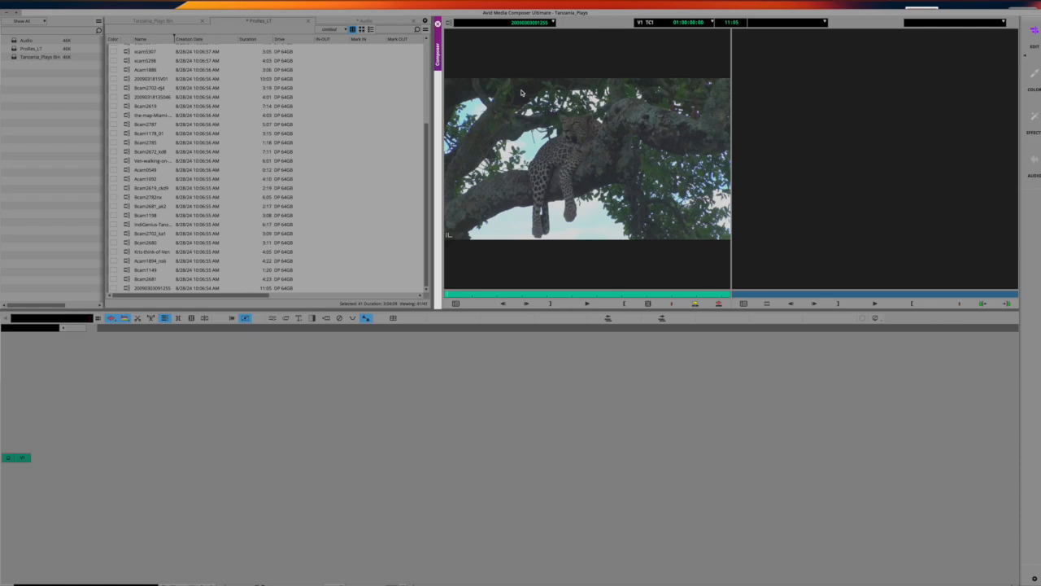
{"action": "left_click", "coordinate": [554, 23]}
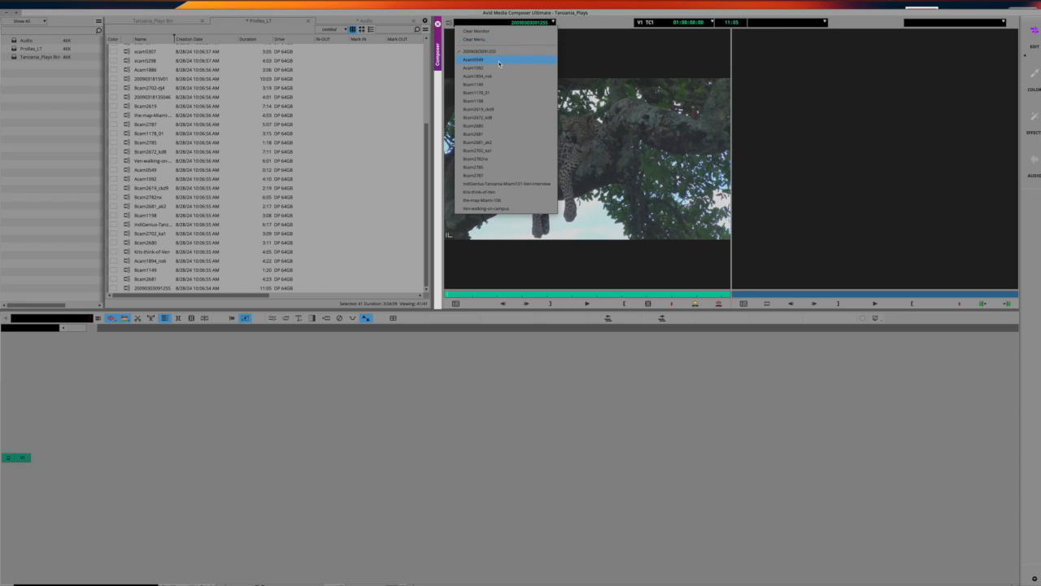
{"action": "left_click_drag", "start_coordinate": [606, 16], "coordinate": [579, 36]}
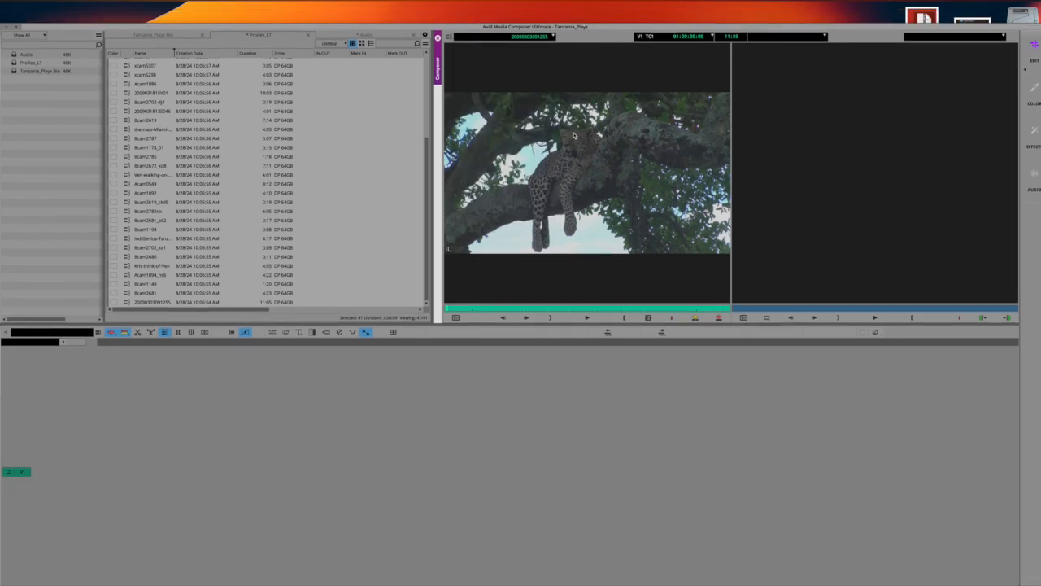
{"action": "left_click", "coordinate": [553, 37]}
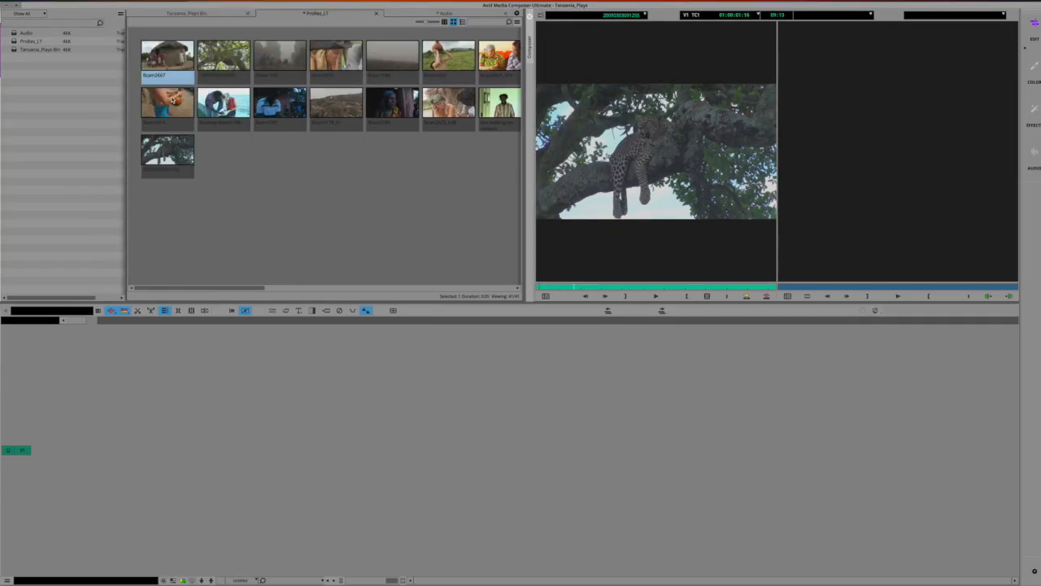
Step: Load the Acam1894 clip of the person in blue from the ProRes_LT bin into the source monitor
{"action": "scroll", "coordinate": [291, 101], "scroll_direction": "right", "scroll_amount": 5}
{"action": "scroll", "coordinate": [297, 100], "scroll_direction": "right", "scroll_amount": 5}
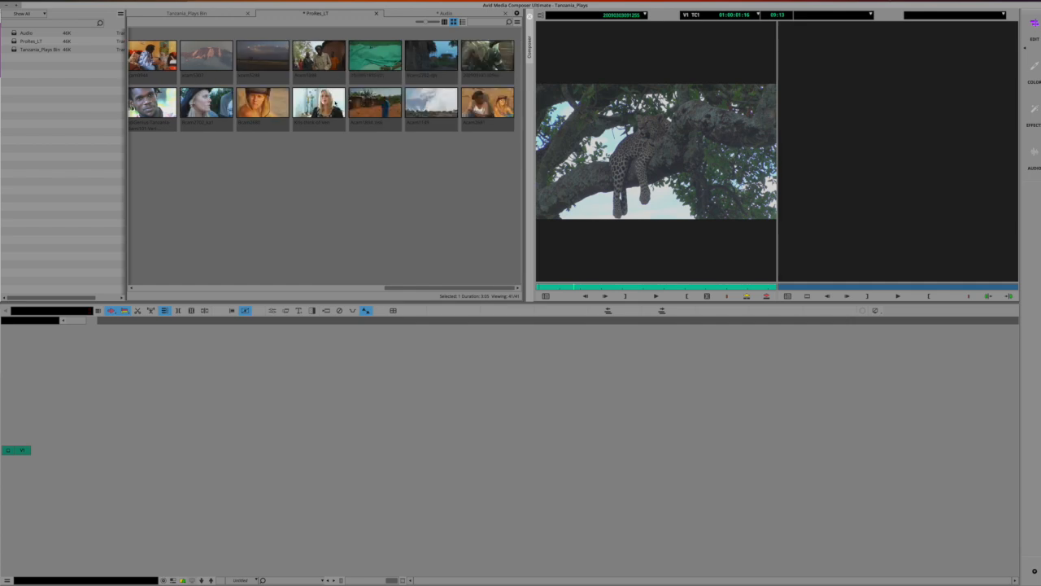
{"action": "double_click", "coordinate": [375, 102]}
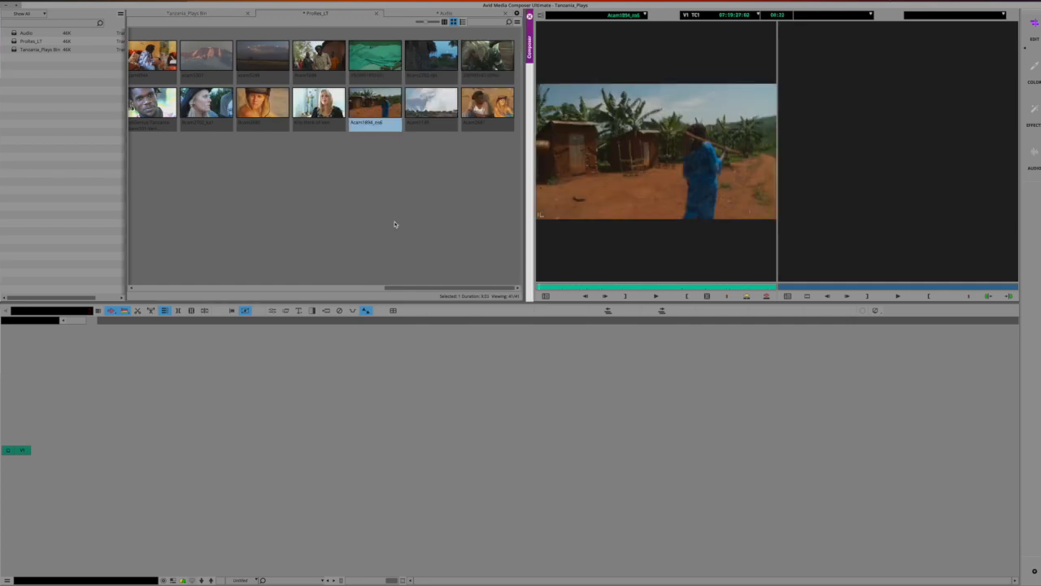
Step: Mark the source clip's IN point at 07:19:27:09 and its OUT point at 07:19:28:17
{"action": "mouse_move", "coordinate": [560, 285]}
{"action": "left_mouse_down"}
{"action": "mouse_move", "coordinate": [612, 285]}
{"action": "mouse_move", "coordinate": [554, 282]}
{"action": "left_mouse_up"}
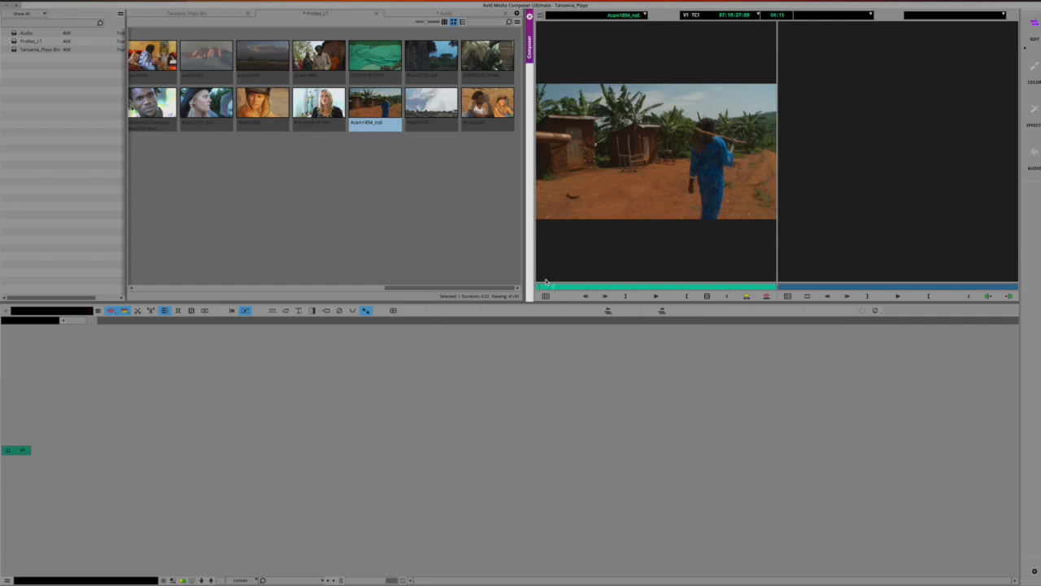
{"action": "key", "text": "i"}
{"action": "left_click", "coordinate": [626, 296]}
{"action": "left_click_drag", "start_coordinate": [556, 288], "coordinate": [619, 296]}
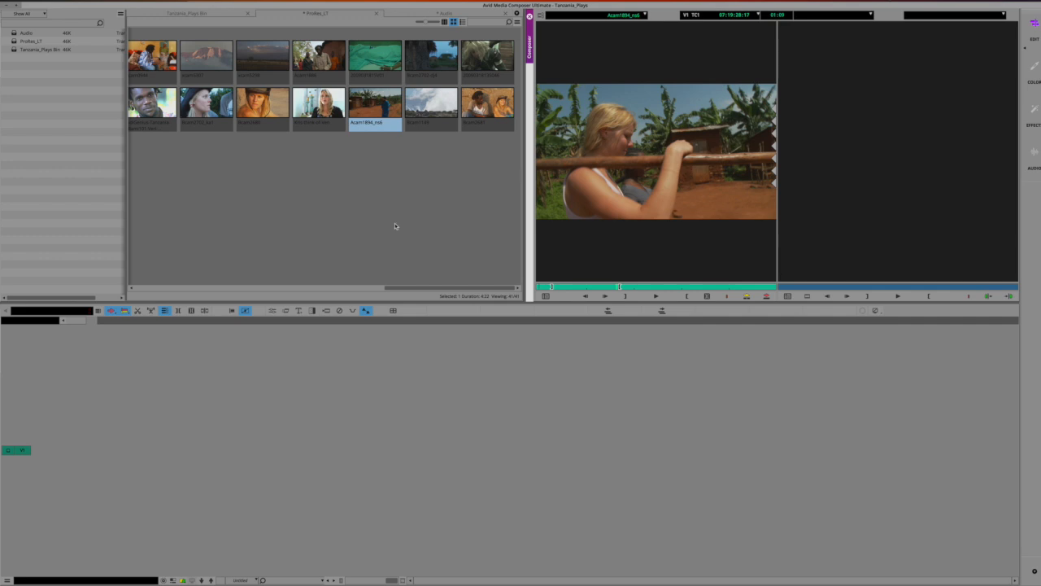
Step: Splice the marked clip into a new sequence stored in the Tanzania_Plays bin and return the playhead to the sequence start
{"action": "left_click", "coordinate": [747, 298]}
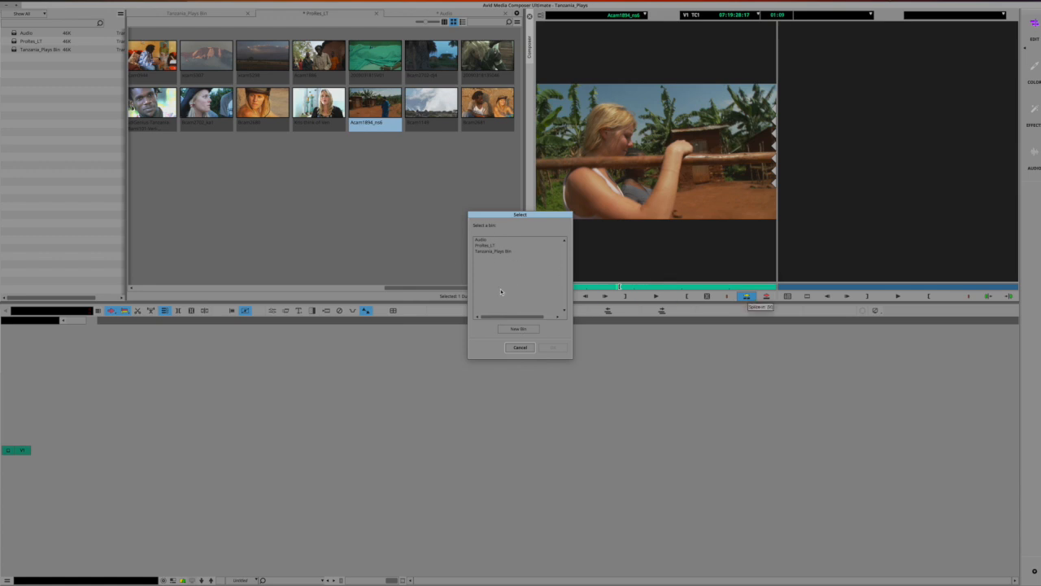
{"action": "left_click", "coordinate": [506, 253]}
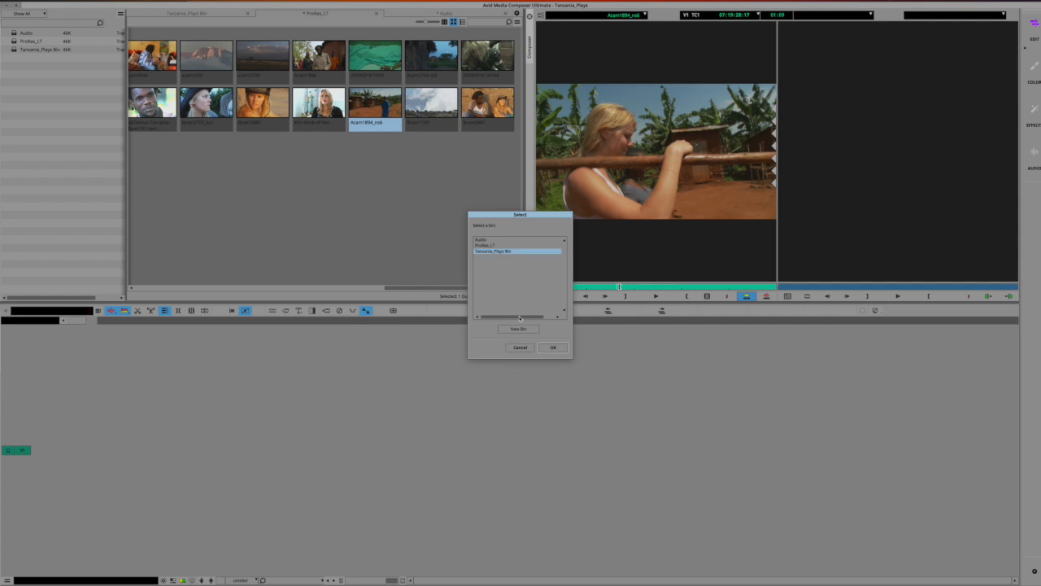
{"action": "left_click", "coordinate": [558, 348]}
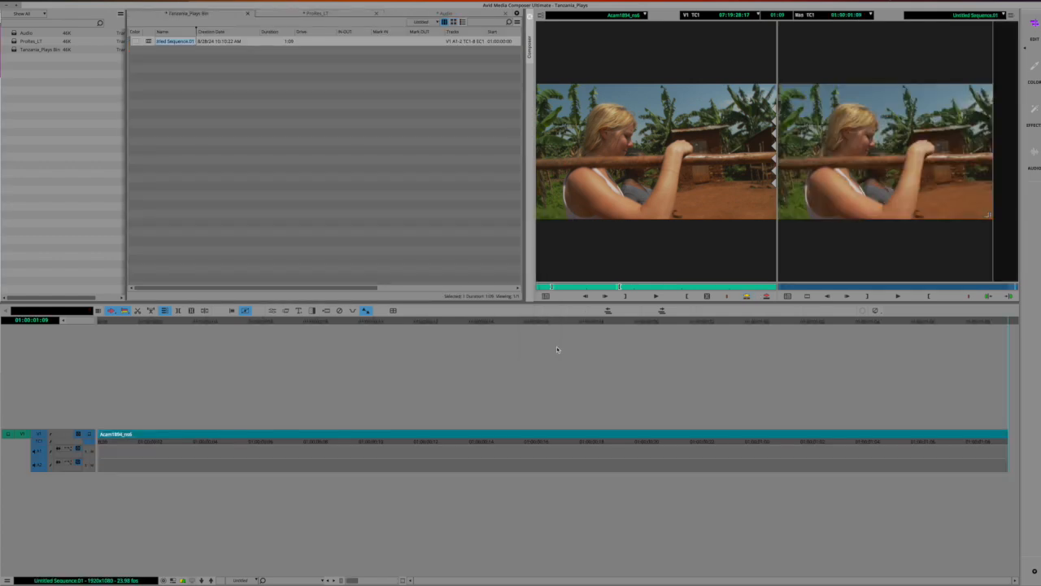
{"action": "left_click", "coordinate": [101, 324]}
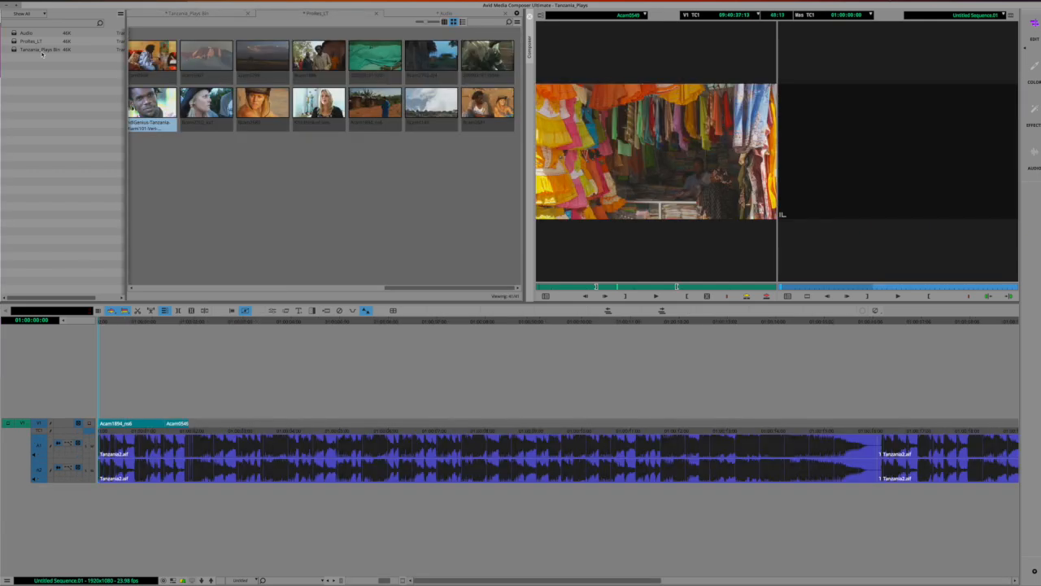
Step: Rename the untitled sequence in the Tanzania_Plays bin as 8_PLAYS
{"action": "left_click", "coordinate": [39, 50]}
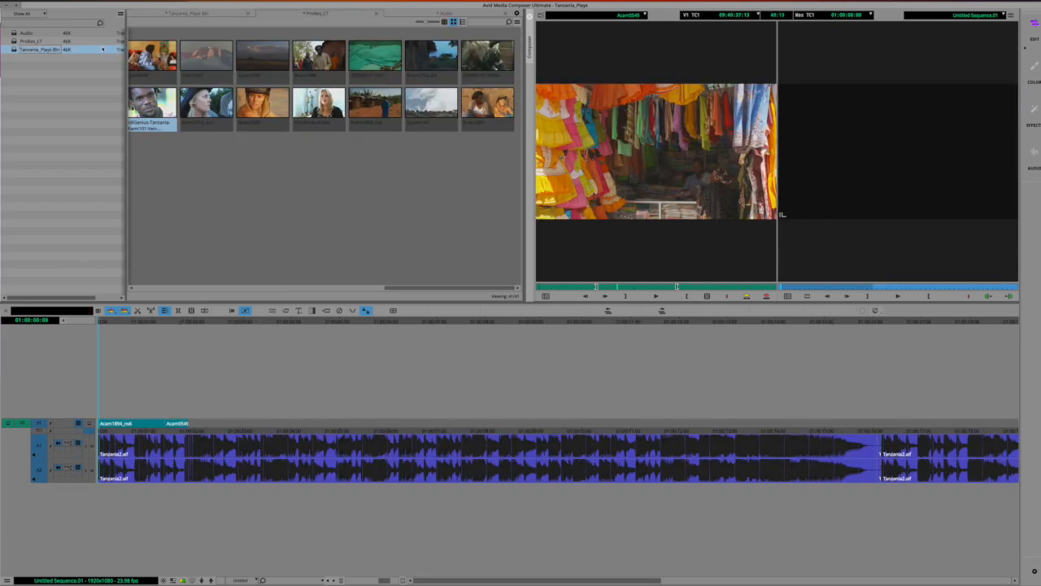
{"action": "left_click", "coordinate": [189, 15]}
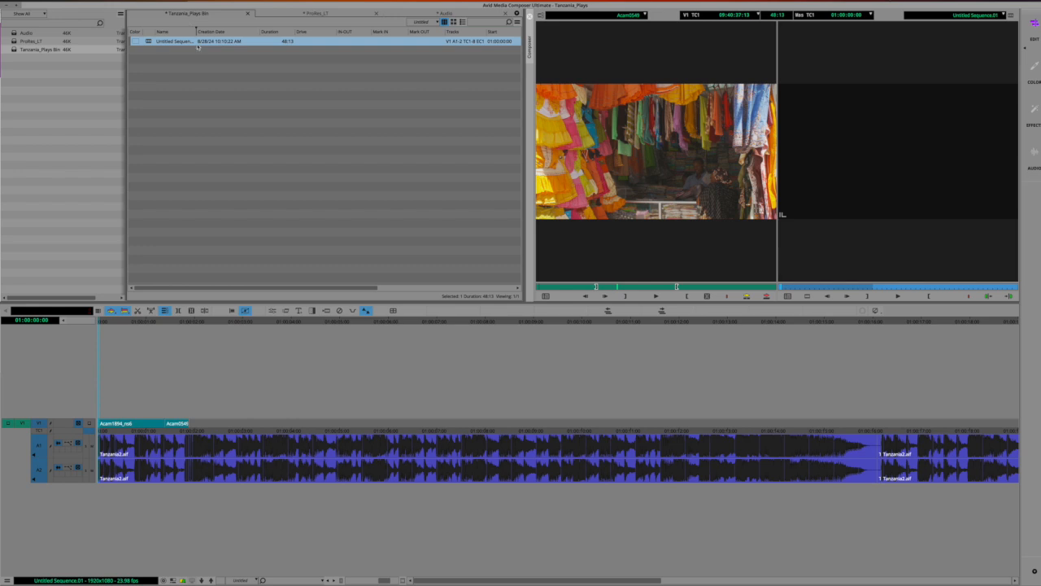
{"action": "left_click", "coordinate": [168, 41]}
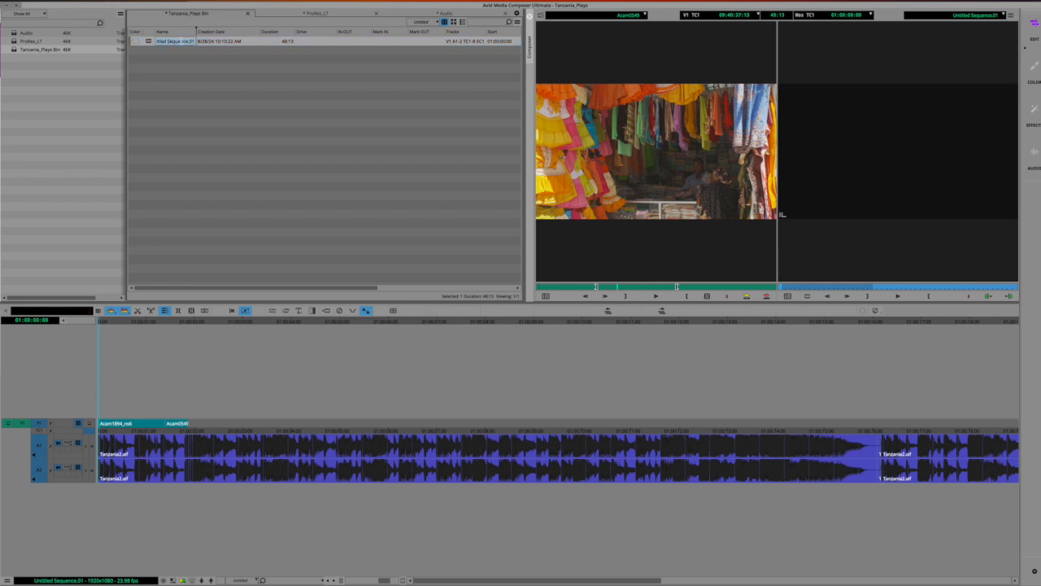
{"action": "type", "text": "8_PLAYS"}
{"action": "left_click", "coordinate": [246, 262]}
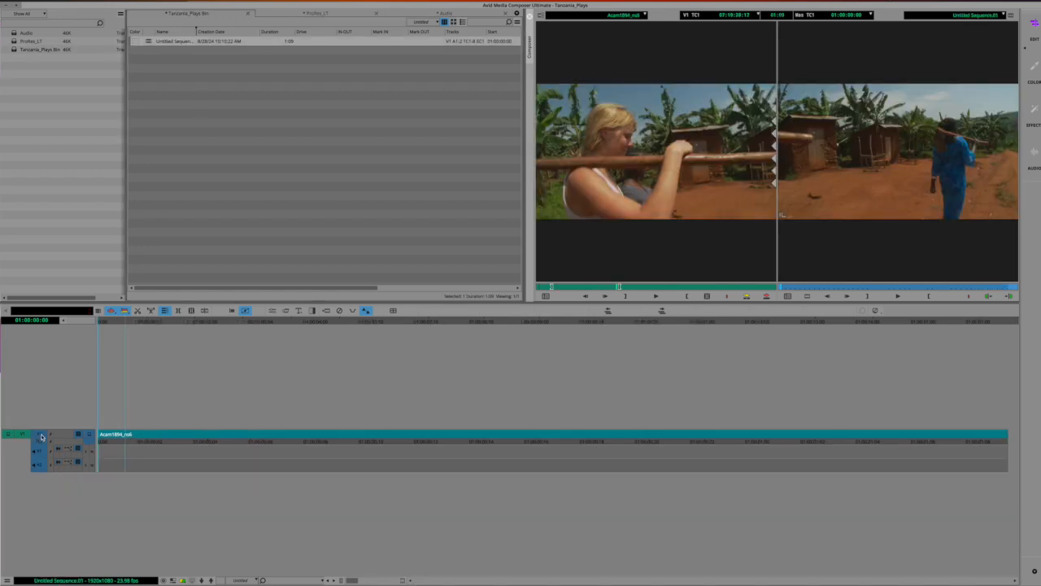
Step: Deselect the V1 track and place Tanzania2.aif from the Audio bin on tracks A1 and A2 at the sequence start
{"action": "left_click", "coordinate": [89, 436]}
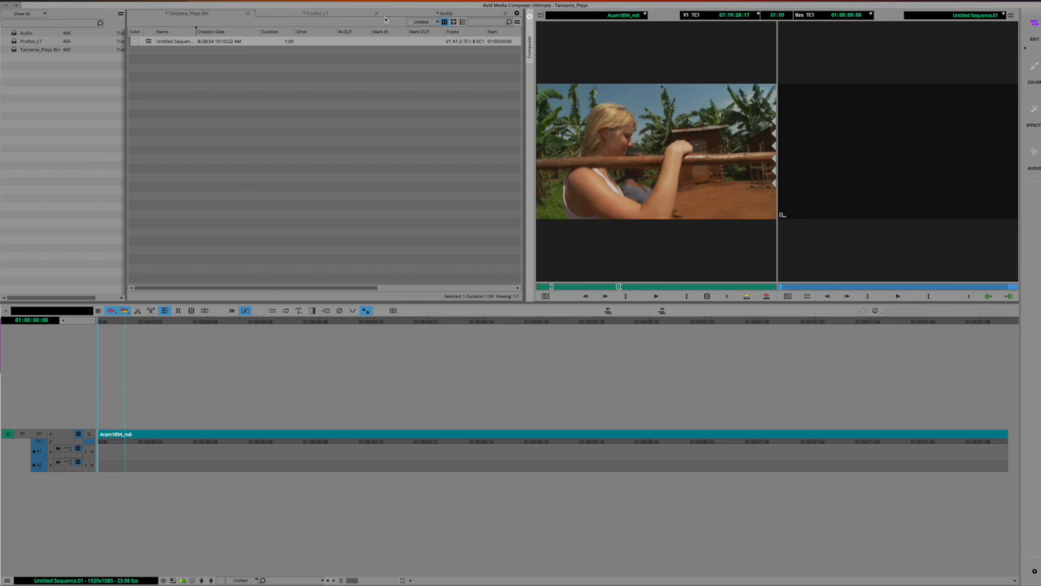
{"action": "left_click", "coordinate": [431, 14]}
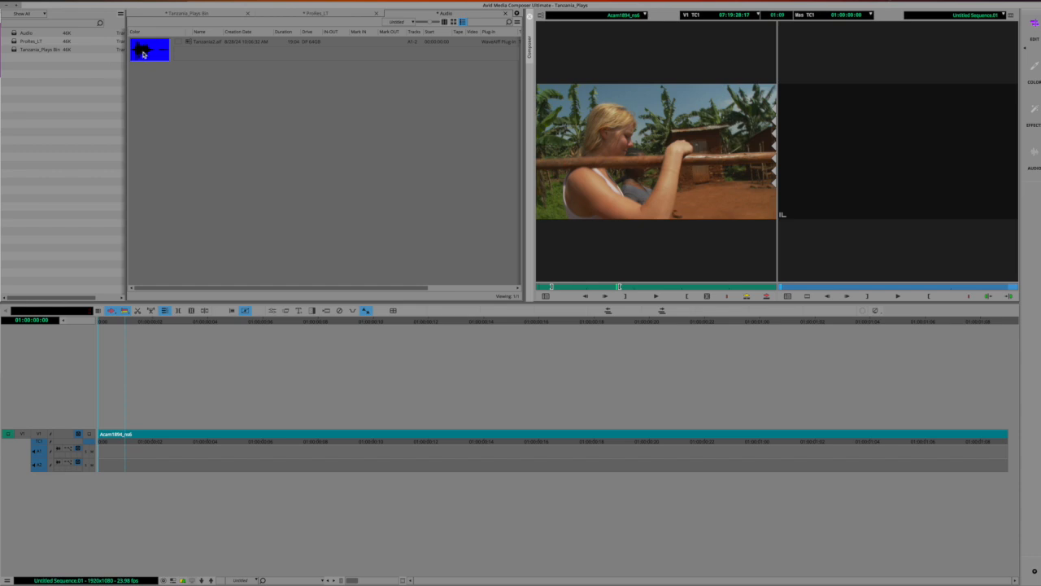
{"action": "left_click_drag", "start_coordinate": [146, 52], "coordinate": [94, 445]}
Step: Load Tanzania2.aif into the source monitor and splice it twice more at the end of the sequence
{"action": "left_click", "coordinate": [278, 321]}
{"action": "key", "text": "End"}
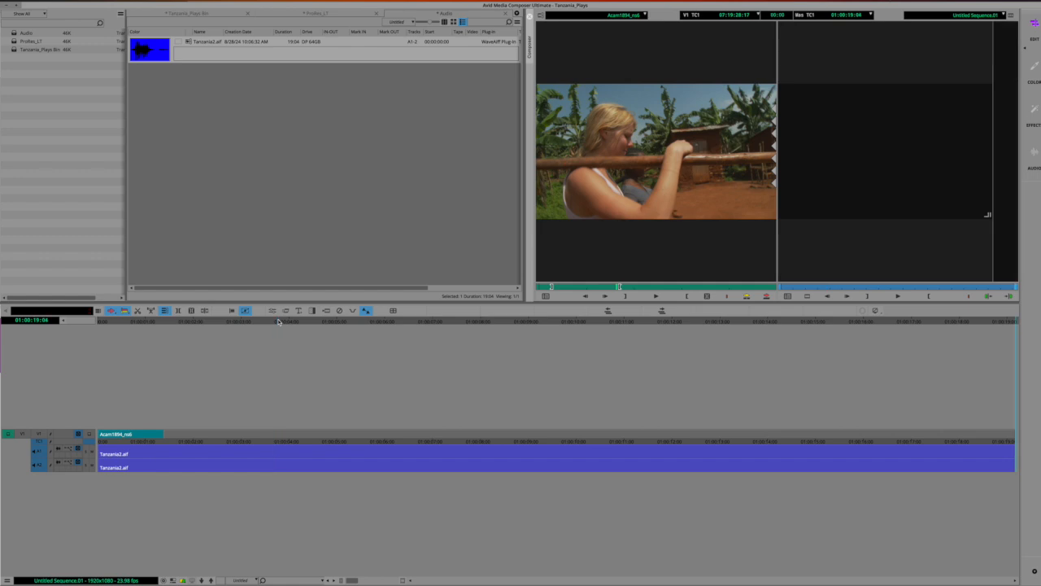
{"action": "double_click", "coordinate": [145, 47]}
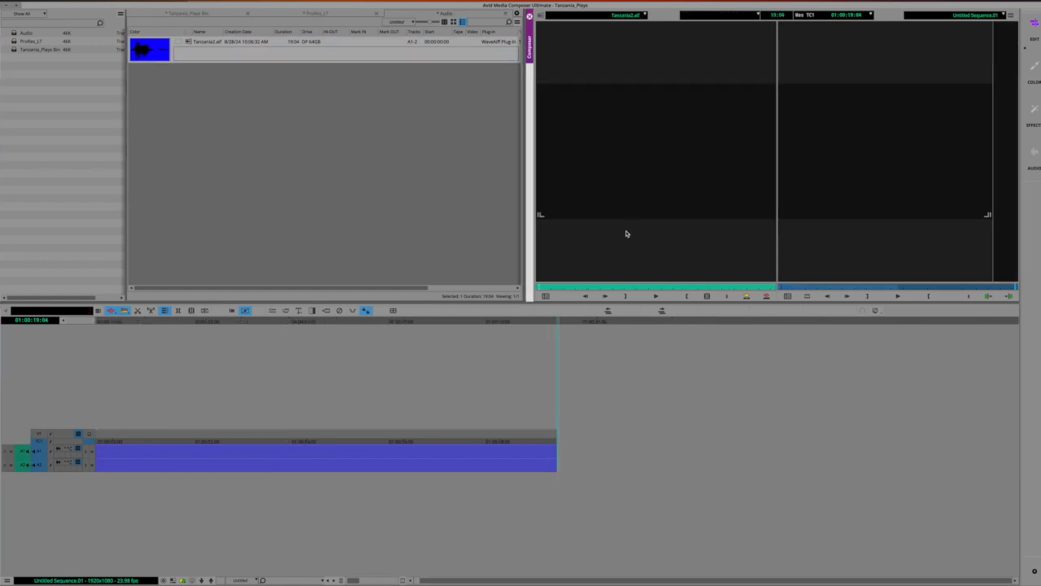
{"action": "left_click", "coordinate": [747, 296]}
{"action": "left_click", "coordinate": [747, 297]}
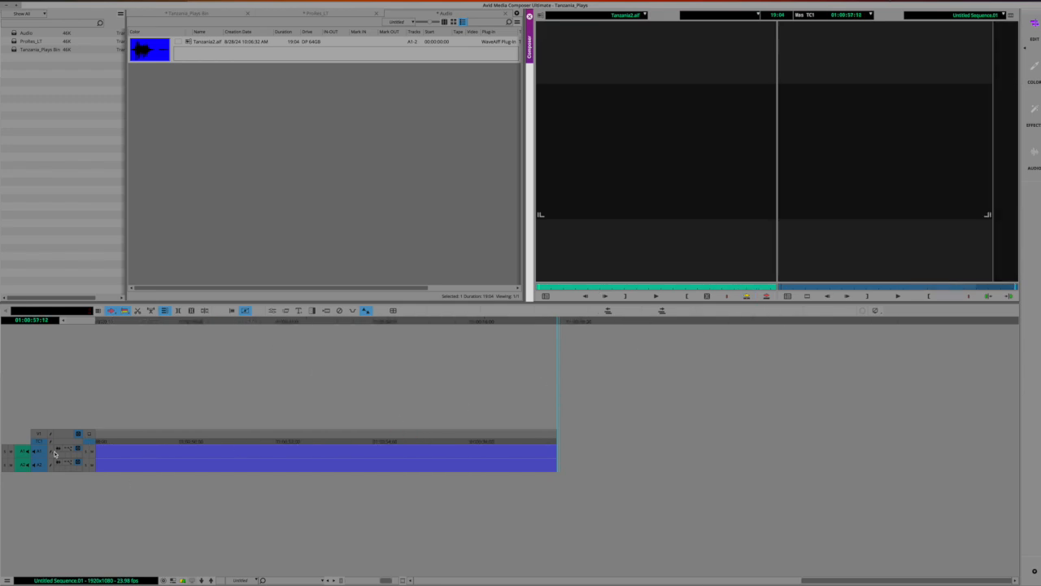
Step: Show the timeline's track control panel and turn on waveforms for audio tracks A1 and A2
{"action": "left_click", "coordinate": [66, 323]}
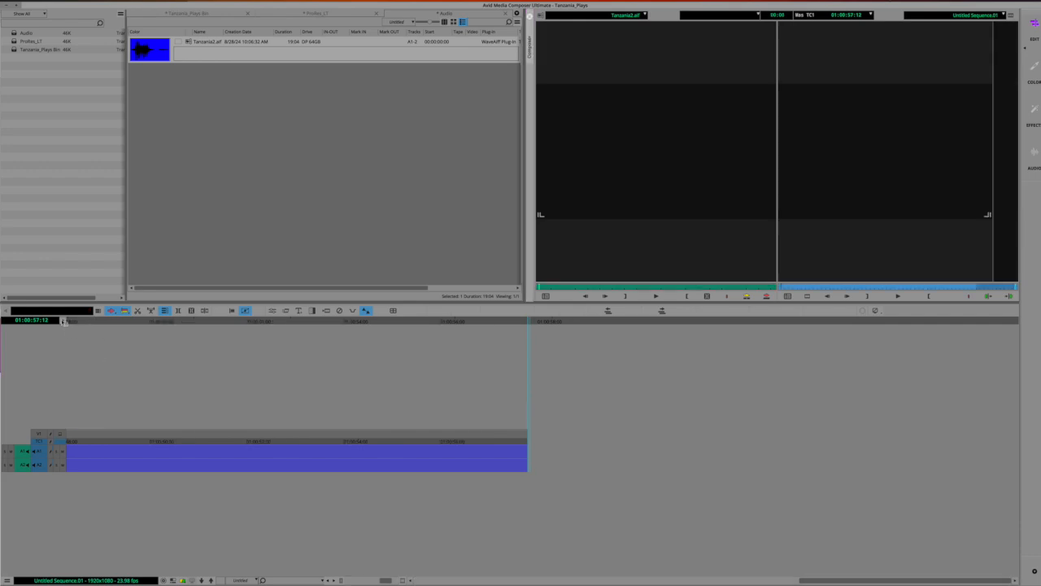
{"action": "left_click_drag", "start_coordinate": [132, 6], "coordinate": [268, 48]}
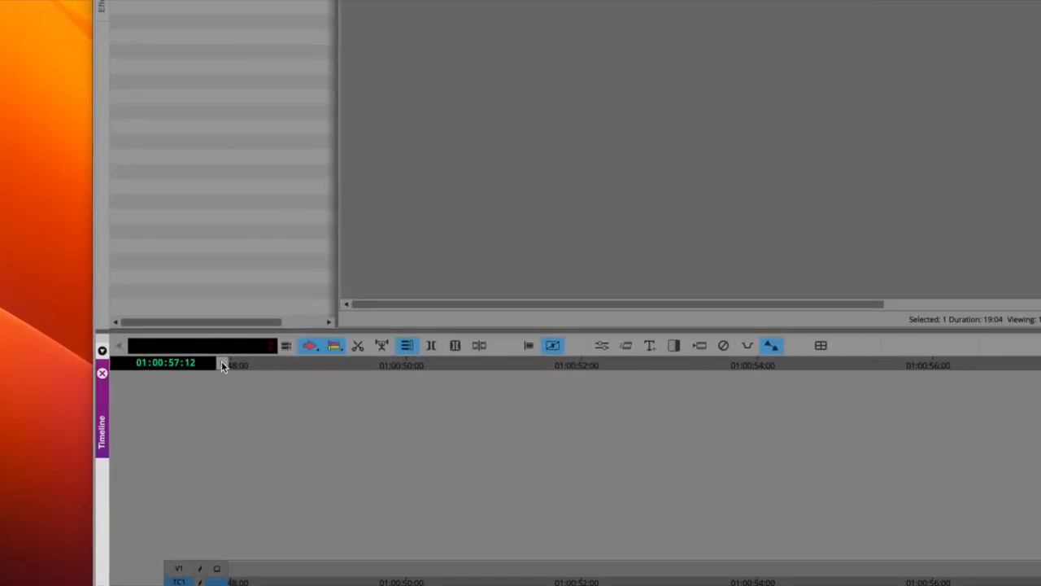
{"action": "left_click", "coordinate": [222, 362]}
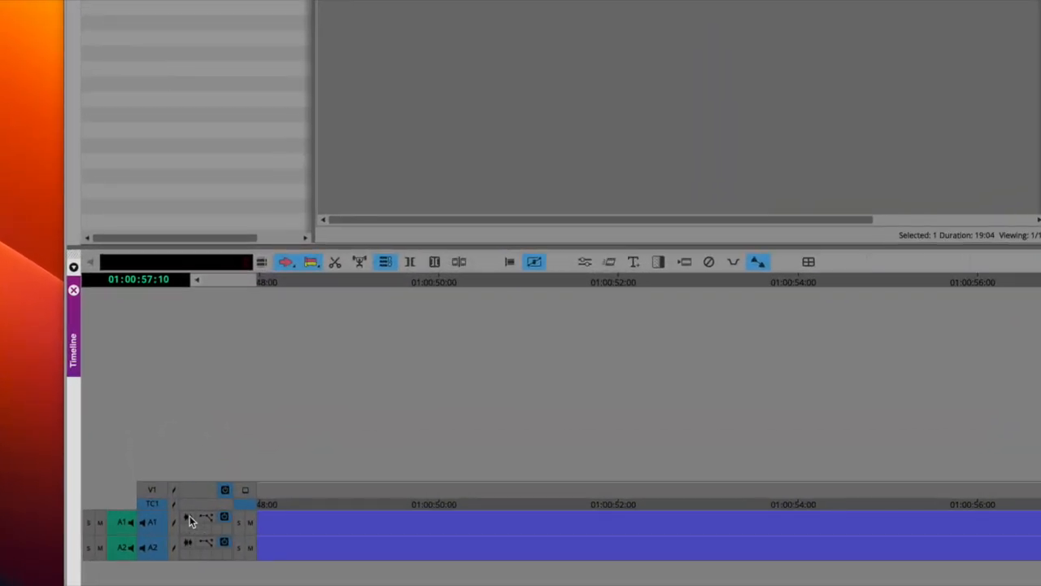
{"action": "left_click", "coordinate": [187, 518]}
{"action": "left_click", "coordinate": [188, 542]}
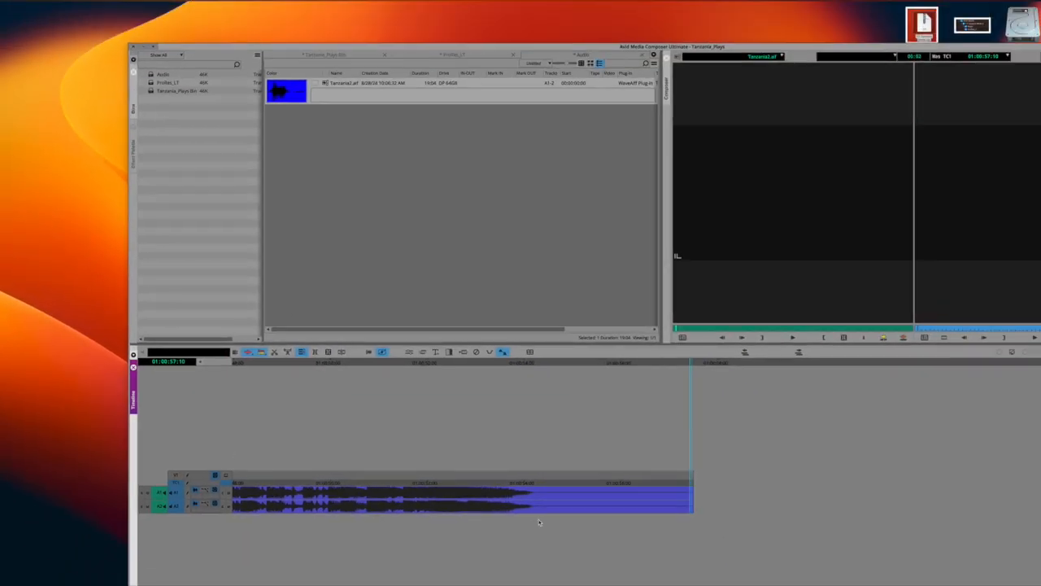
Step: Examine the audio waveforms along the sequence and scrub the playhead through the opening video clip to 01:00:01:04
{"action": "scroll", "coordinate": [395, 501], "scroll_direction": "left", "scroll_amount": 20}
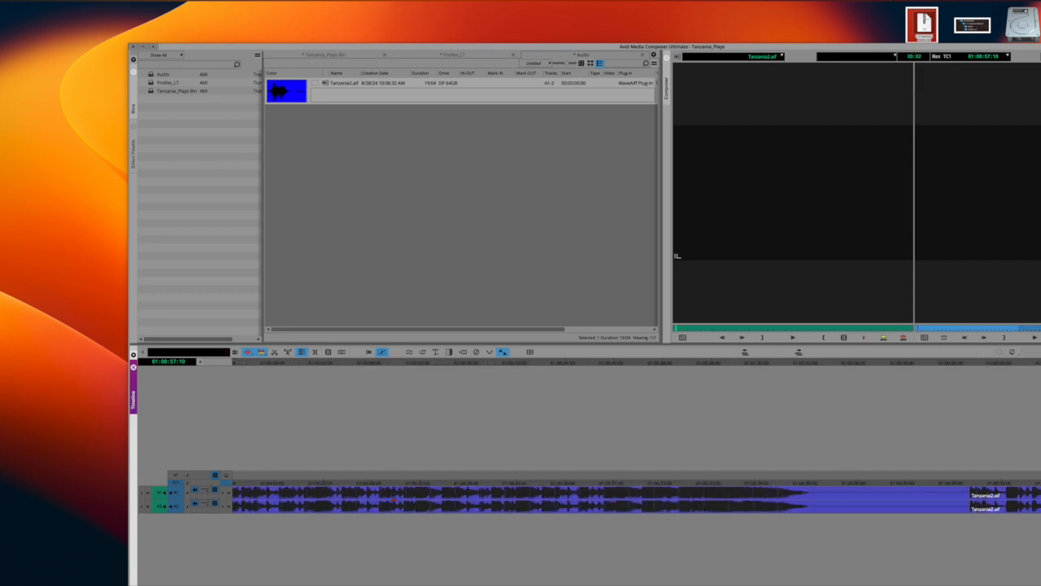
{"action": "scroll", "coordinate": [390, 499], "scroll_direction": "left", "scroll_amount": 20}
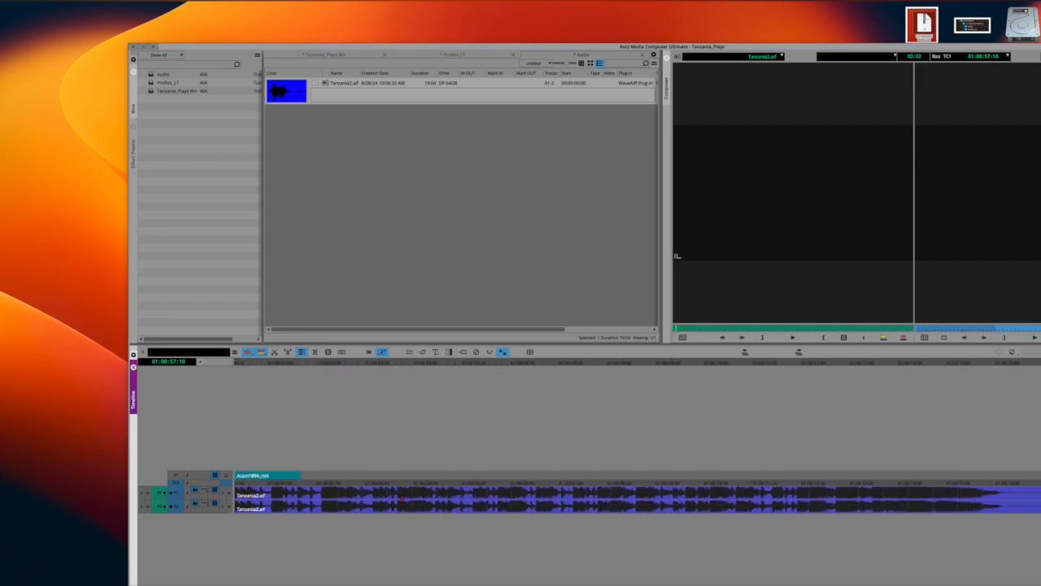
{"action": "scroll", "coordinate": [635, 500], "scroll_direction": "left", "scroll_amount": 20}
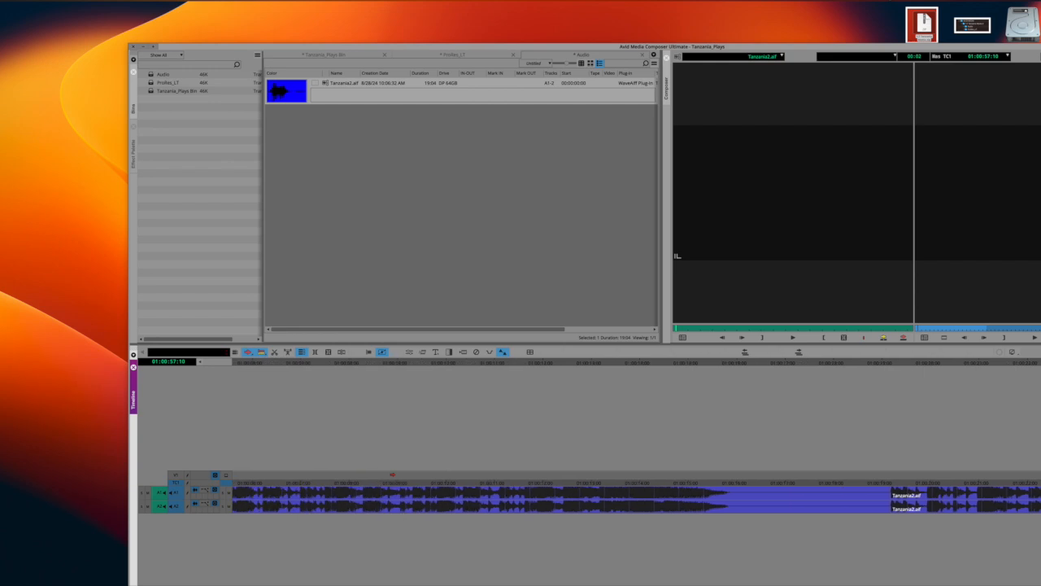
{"action": "scroll", "coordinate": [635, 499], "scroll_direction": "left", "scroll_amount": 3}
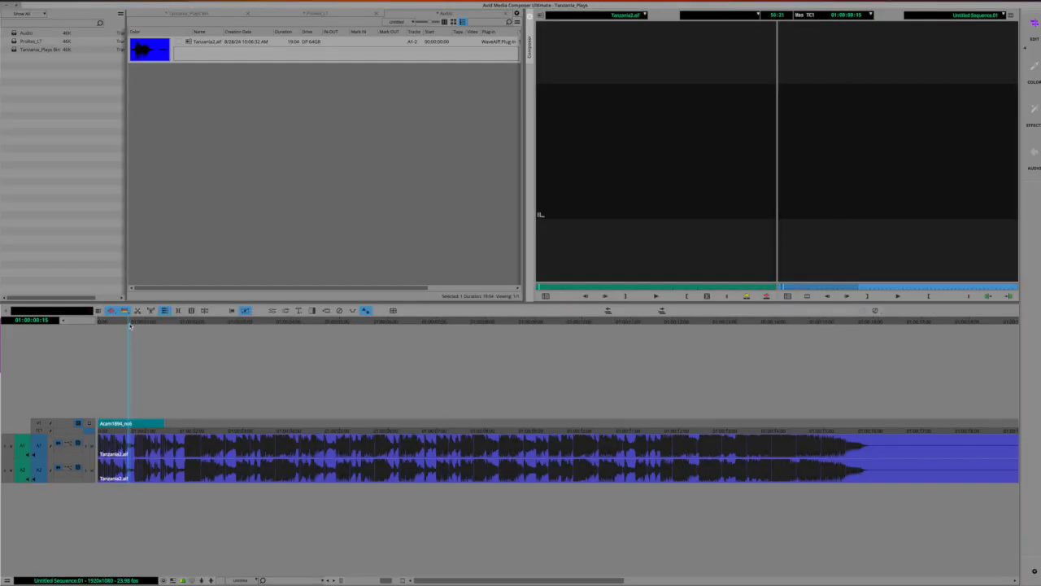
{"action": "left_click_drag", "start_coordinate": [130, 323], "coordinate": [156, 323]}
{"action": "scroll", "coordinate": [155, 456], "scroll_direction": "right", "scroll_amount": 2}
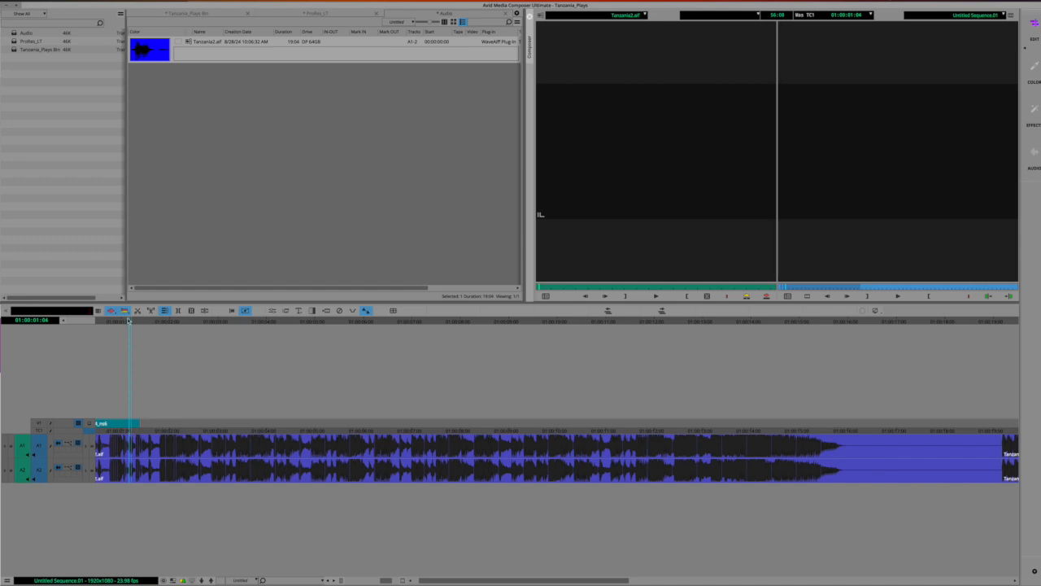
Step: Mark the silent tail of the first Tanzania2.aif clip from 01:00:16:02 to 01:00:19:01 and extract it
{"action": "left_click_drag", "start_coordinate": [133, 321], "coordinate": [670, 404]}
{"action": "key", "text": "u"}
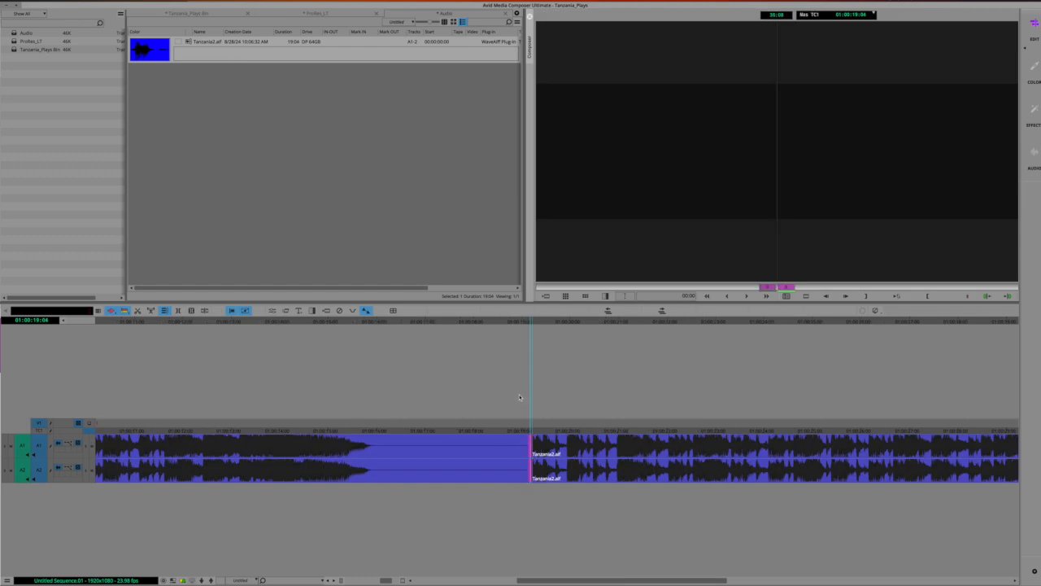
{"action": "left_click_drag", "start_coordinate": [473, 325], "coordinate": [405, 354]}
{"action": "left_click_drag", "start_coordinate": [509, 322], "coordinate": [551, 330]}
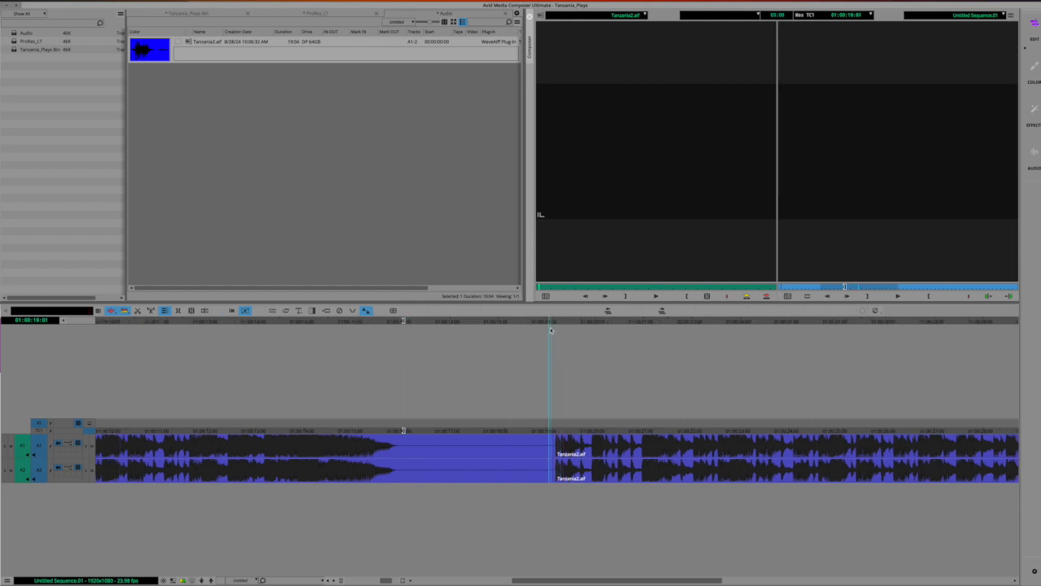
{"action": "key", "text": "o"}
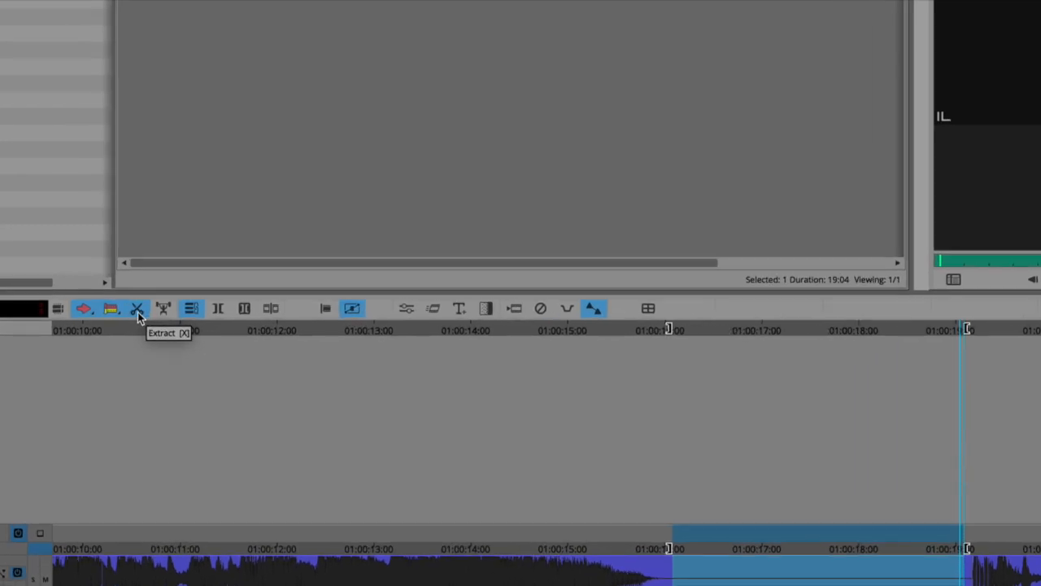
{"action": "left_click", "coordinate": [138, 310]}
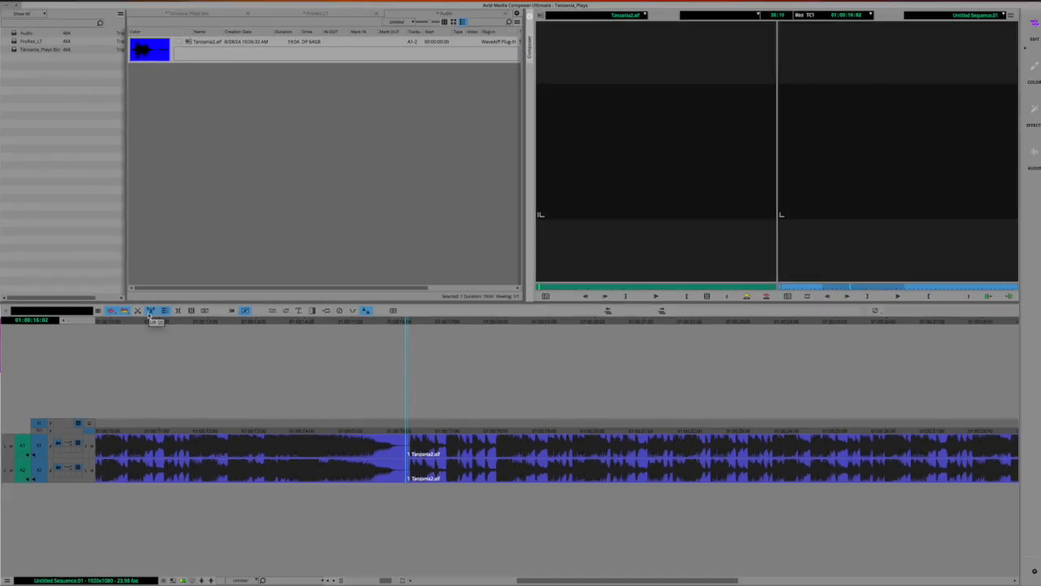
Step: Try lifting the marked silence from the first music clip, and extract that range to close the gap
{"action": "left_click", "coordinate": [149, 311]}
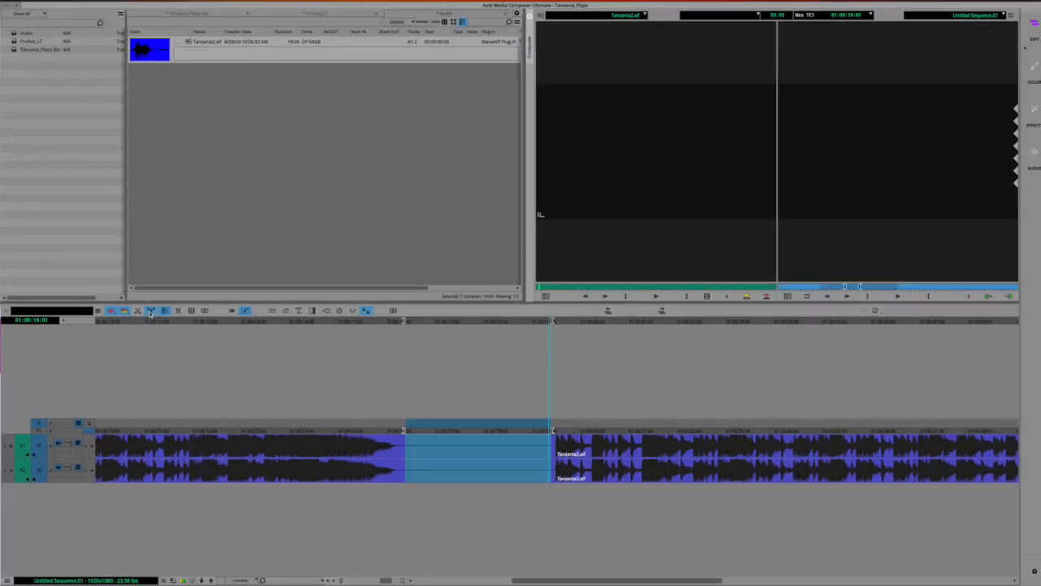
{"action": "left_click", "coordinate": [149, 311]}
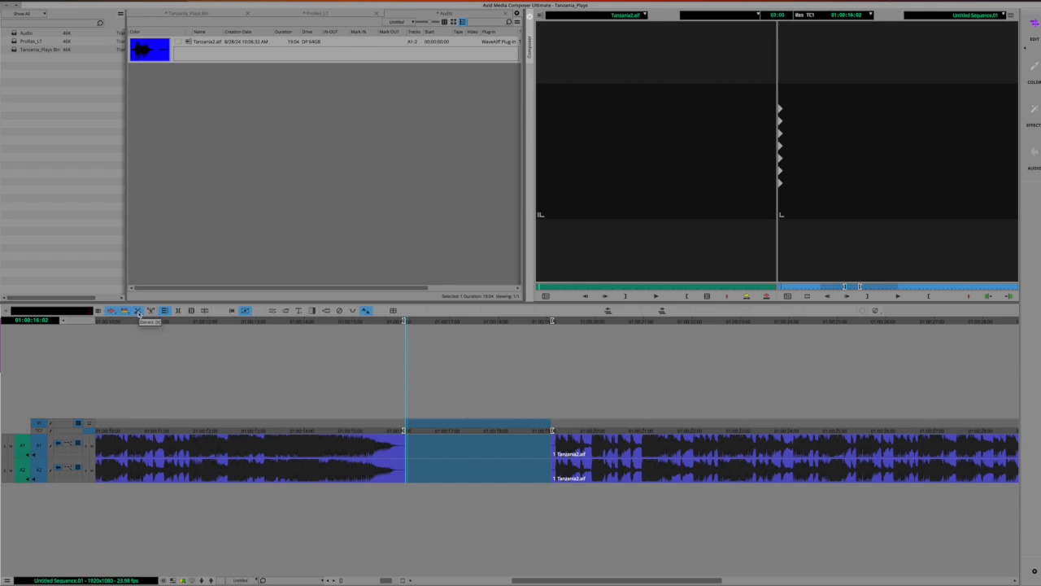
{"action": "left_click", "coordinate": [138, 312]}
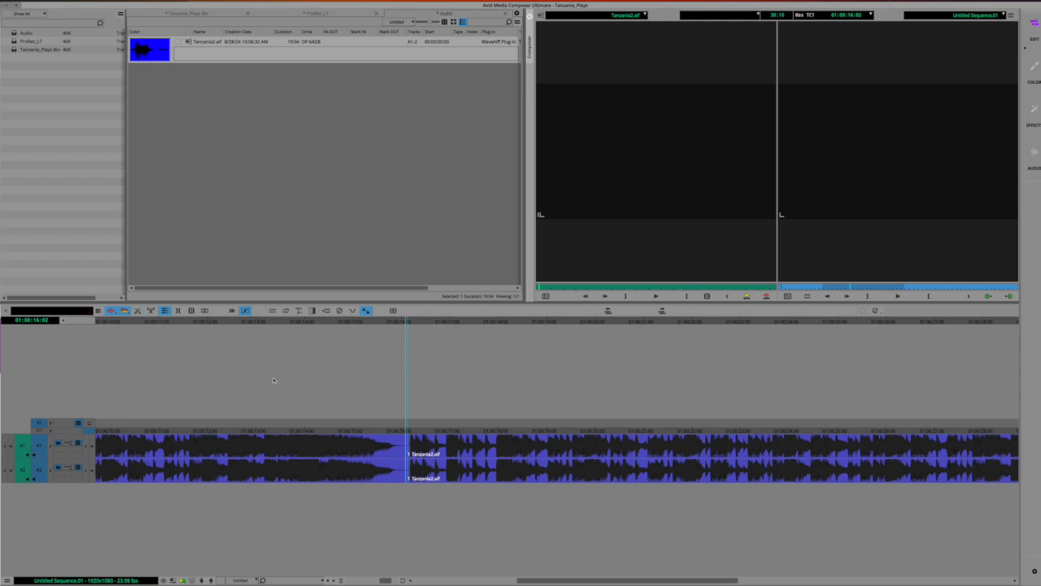
Step: Mark the silence after the second Tanzania2.aif clip from 01:00:32:06 to 01:00:35:06 and extract it
{"action": "scroll", "coordinate": [396, 463], "scroll_direction": "right", "scroll_amount": 5}
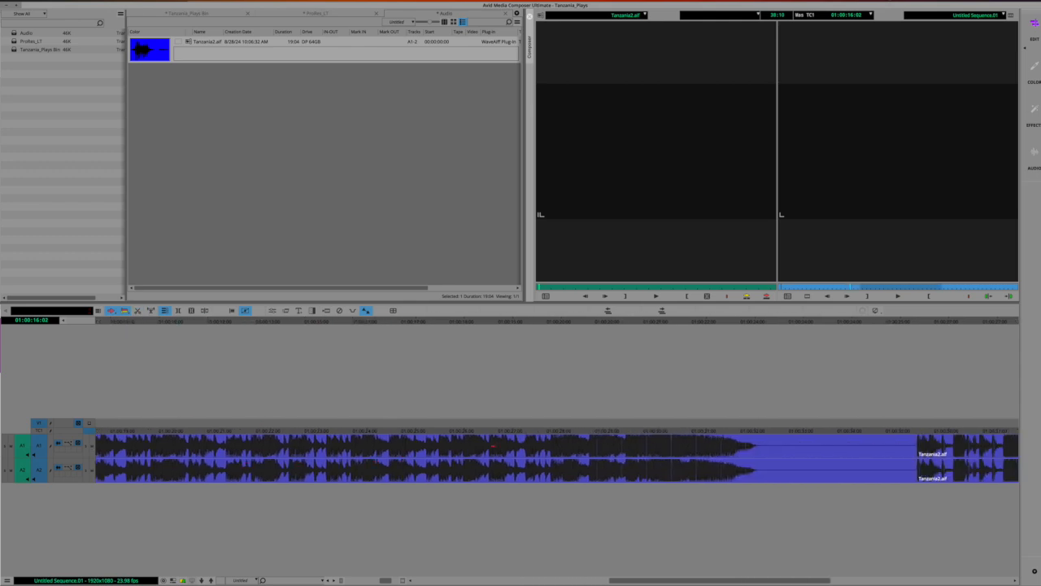
{"action": "left_click_drag", "start_coordinate": [741, 324], "coordinate": [769, 324]}
{"action": "key", "text": "i"}
{"action": "left_click_drag", "start_coordinate": [888, 322], "coordinate": [913, 325]}
{"action": "key", "text": "o"}
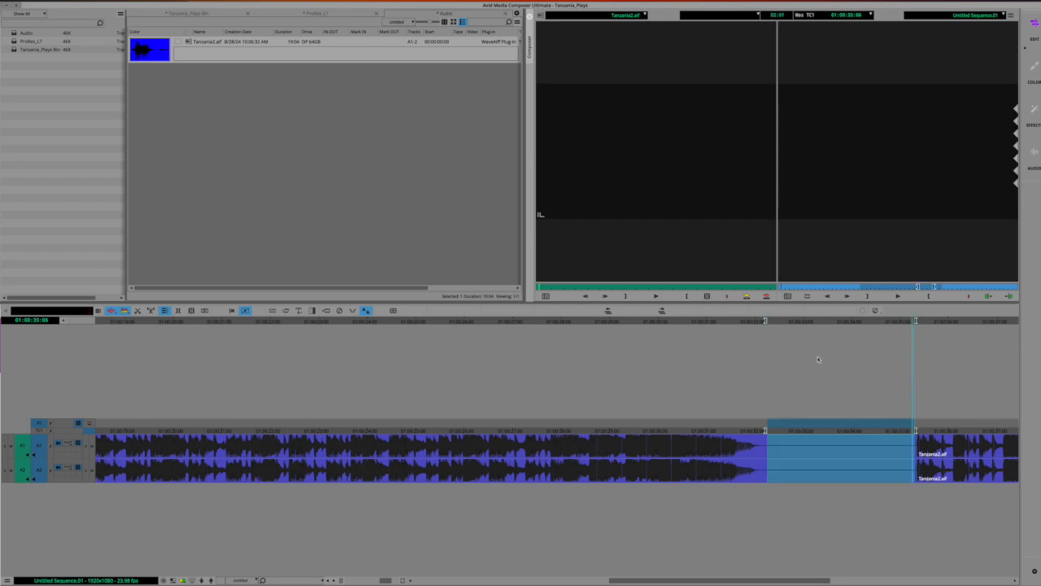
{"action": "left_click", "coordinate": [137, 310]}
Step: Mark the silent tail of the last music clip from 01:00:48:13 to the sequence end and extract it
{"action": "scroll", "coordinate": [379, 434], "scroll_direction": "right", "scroll_amount": 10}
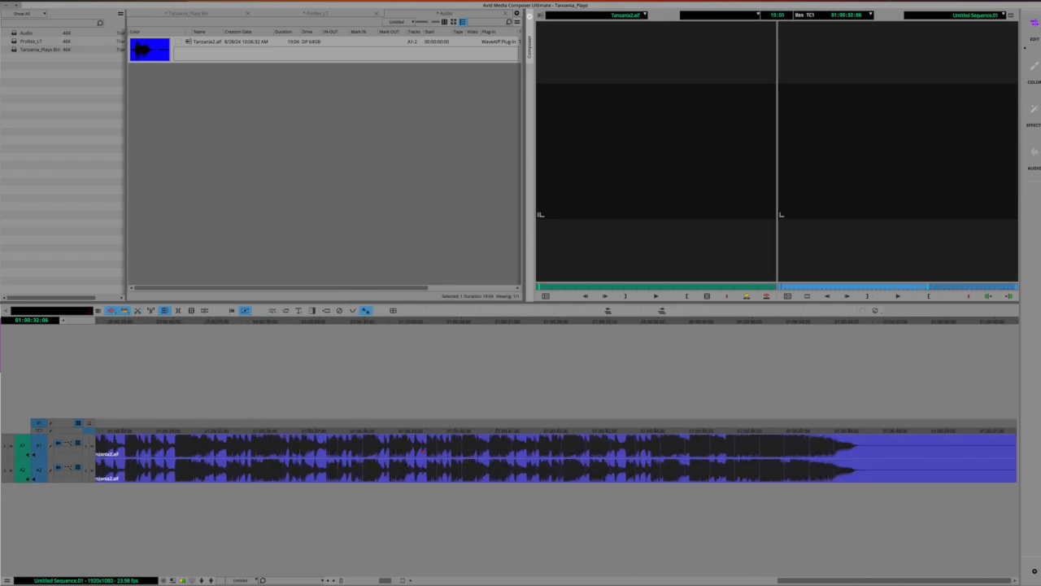
{"action": "left_click_drag", "start_coordinate": [844, 323], "coordinate": [878, 326]}
{"action": "key", "text": "o"}
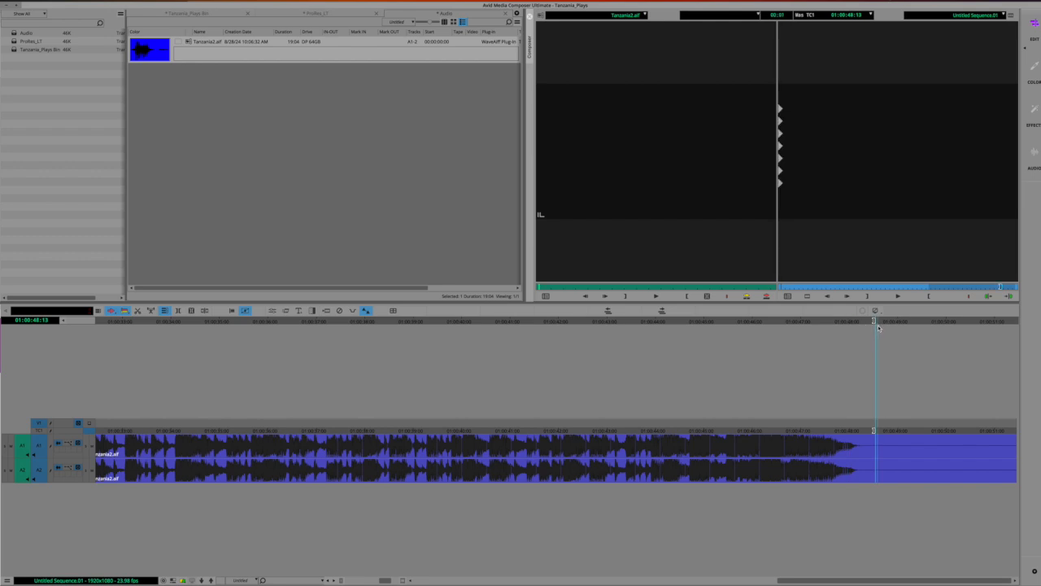
{"action": "key", "text": "End"}
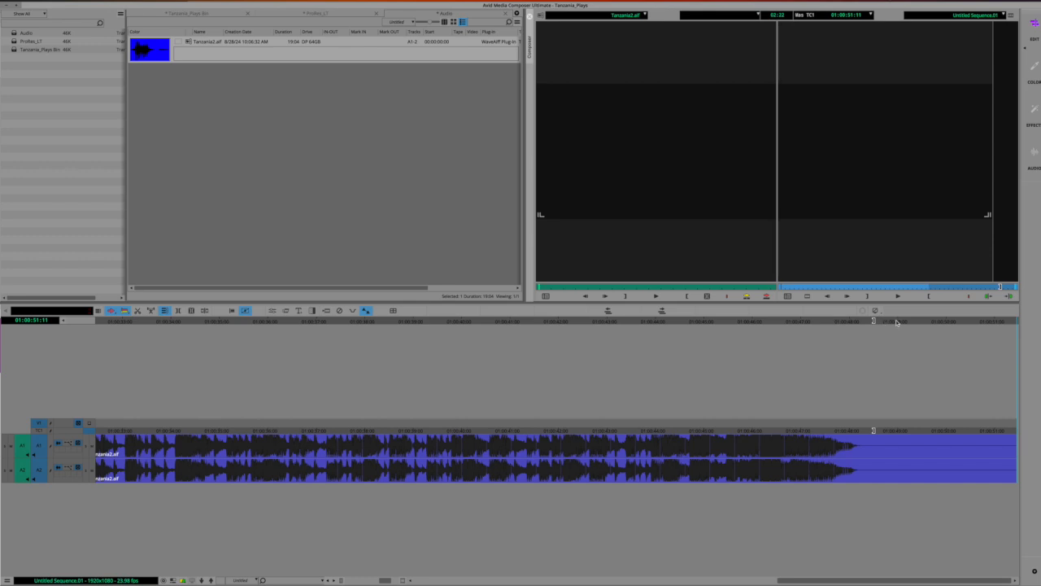
{"action": "key", "text": "o"}
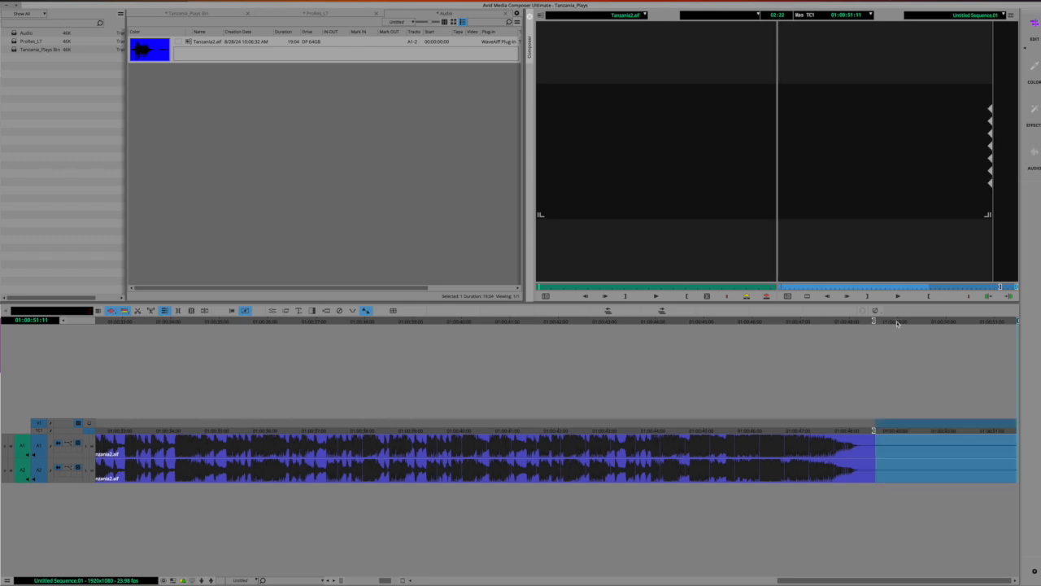
{"action": "left_click", "coordinate": [138, 311]}
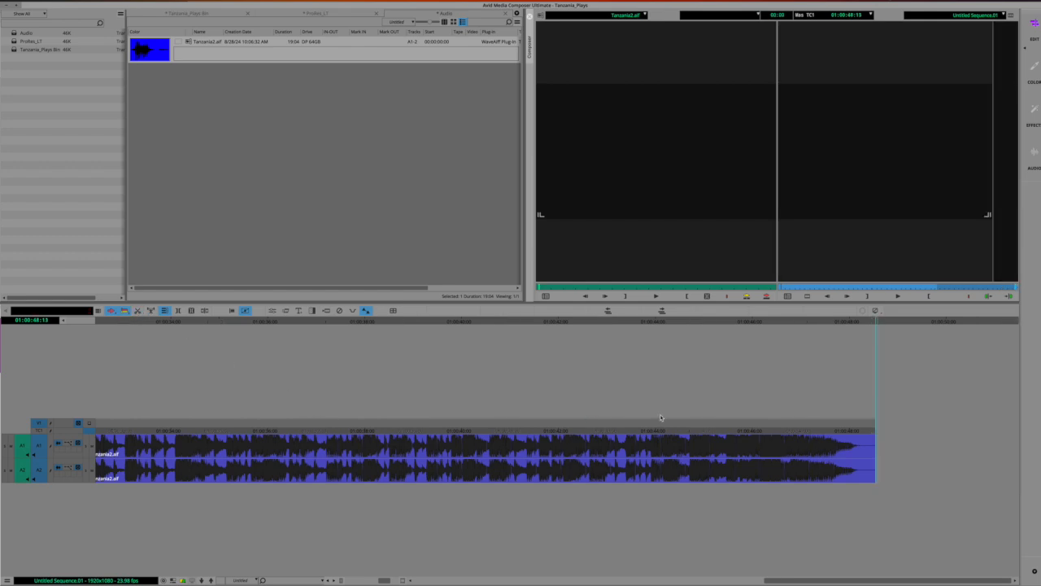
Step: Return the playhead to the sequence start and deselect source and record tracks A1 and A2
{"action": "scroll", "coordinate": [661, 418], "scroll_direction": "left", "scroll_amount": 15}
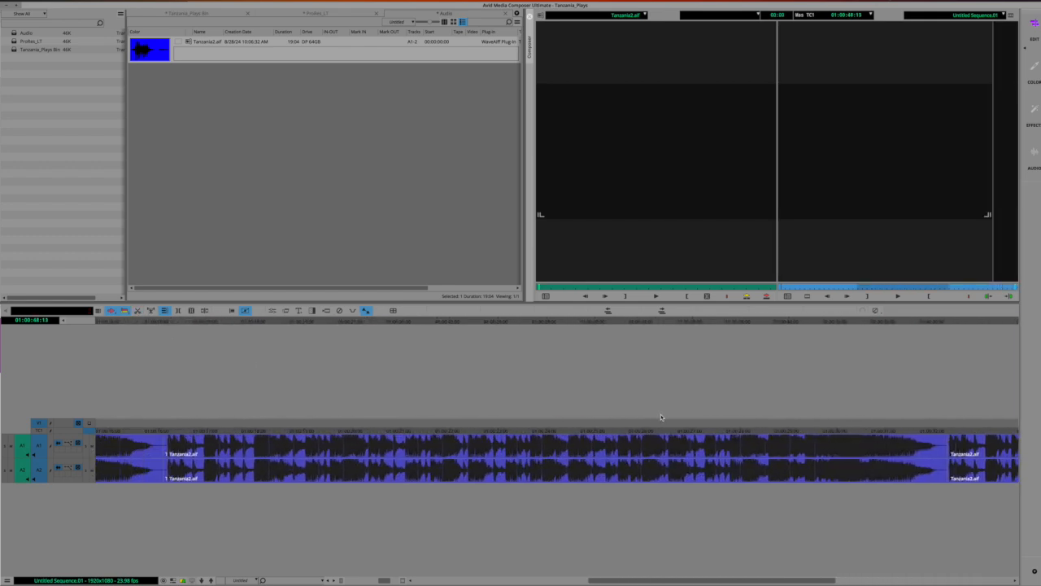
{"action": "scroll", "coordinate": [621, 485], "scroll_direction": "left", "scroll_amount": 5}
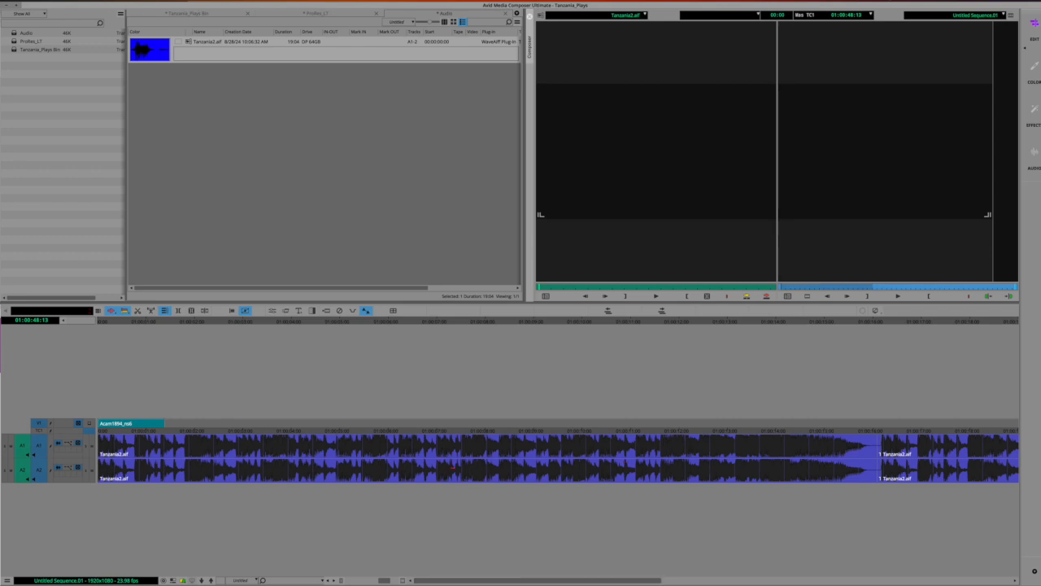
{"action": "left_click", "coordinate": [101, 321]}
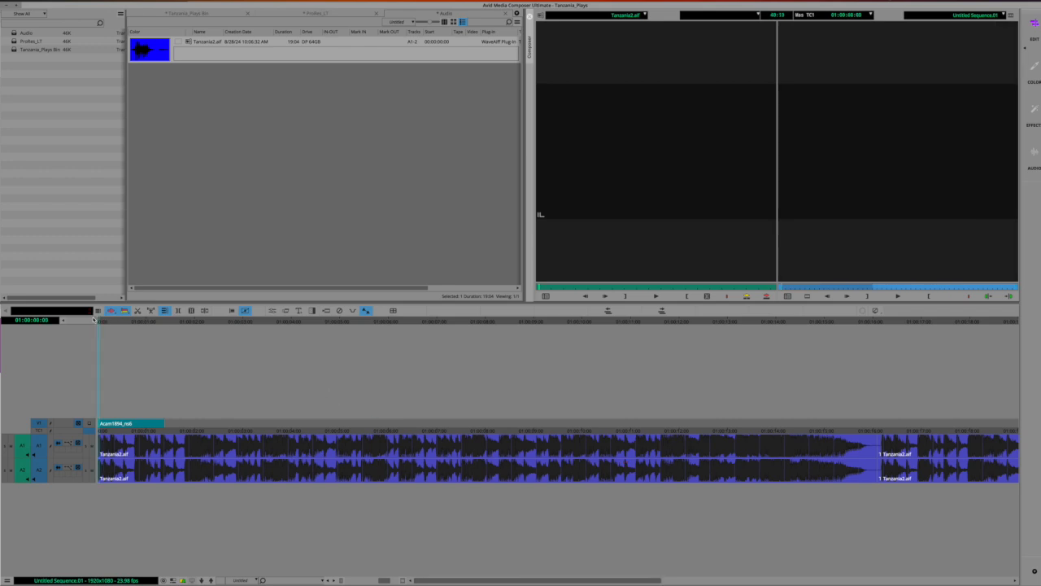
{"action": "left_click", "coordinate": [24, 475]}
{"action": "left_click", "coordinate": [22, 451]}
{"action": "left_click", "coordinate": [35, 448]}
{"action": "left_click", "coordinate": [38, 469]}
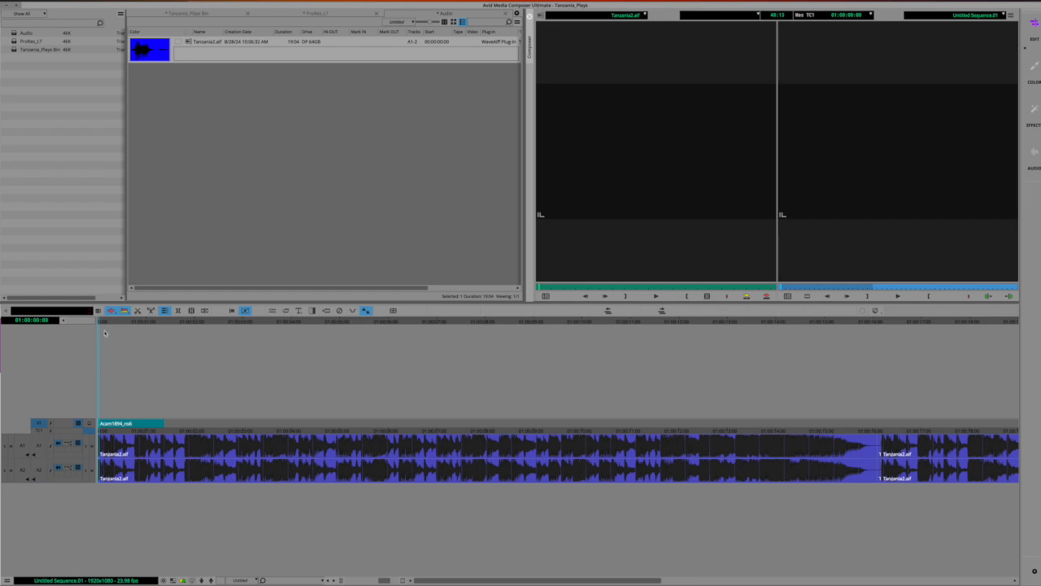
Step: Keep record track V1 active and load the Acam0549 clothing stall clip into the source monitor
{"action": "mouse_move", "coordinate": [100, 325]}
{"action": "left_mouse_down"}
{"action": "mouse_move", "coordinate": [141, 324]}
{"action": "mouse_move", "coordinate": [107, 323]}
{"action": "left_mouse_up"}
{"action": "left_click", "coordinate": [42, 424]}
{"action": "left_click", "coordinate": [575, 258]}
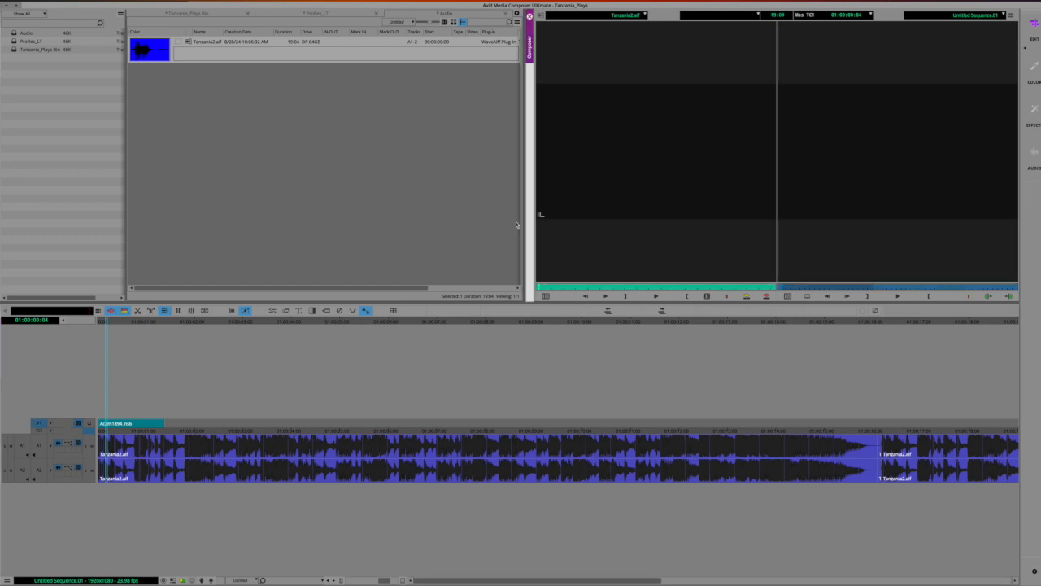
{"action": "left_click", "coordinate": [645, 15]}
{"action": "left_click", "coordinate": [602, 55]}
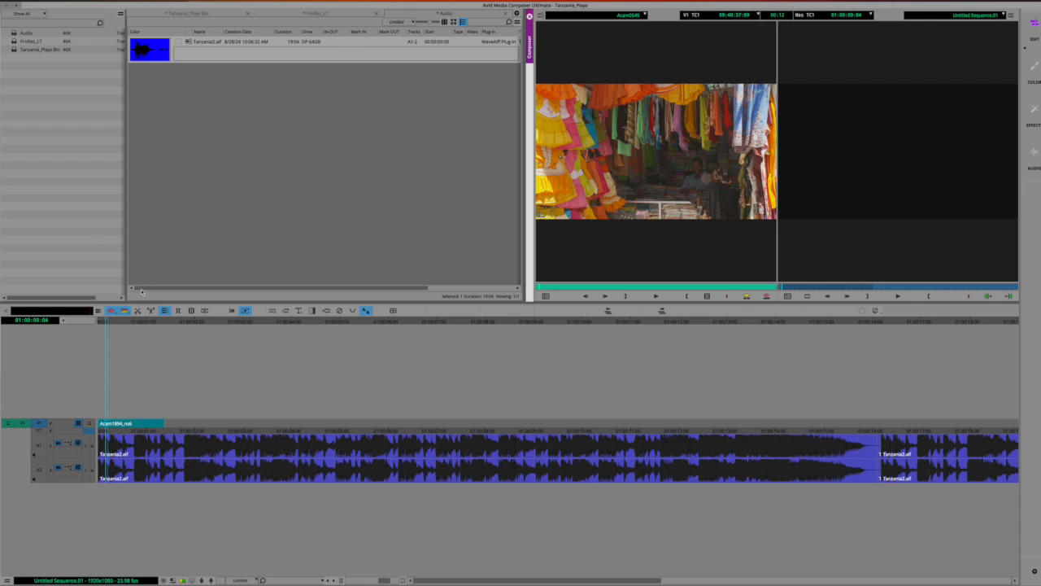
Step: Park the playhead at 01:00:01:09 and overwrite a marked four-frame section of Acam0549 onto V1 after the opening clip
{"action": "left_click_drag", "start_coordinate": [147, 322], "coordinate": [166, 326]}
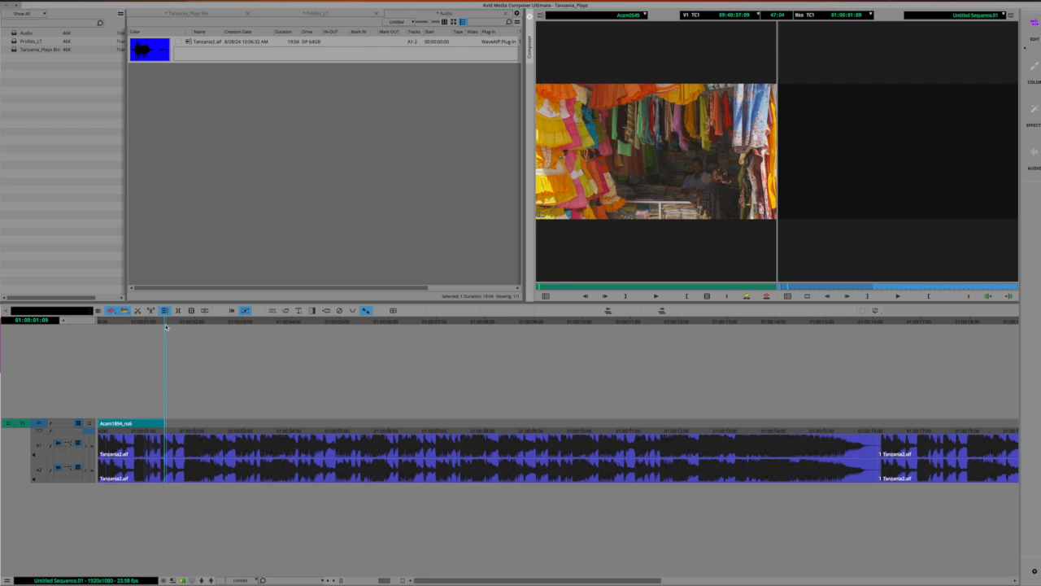
{"action": "left_click", "coordinate": [605, 286]}
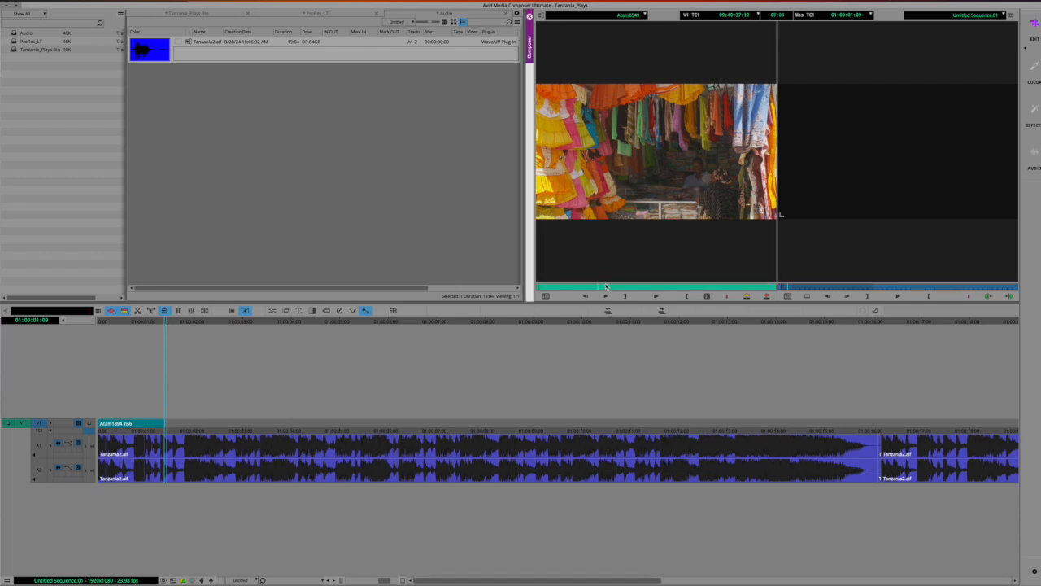
{"action": "left_click", "coordinate": [674, 286]}
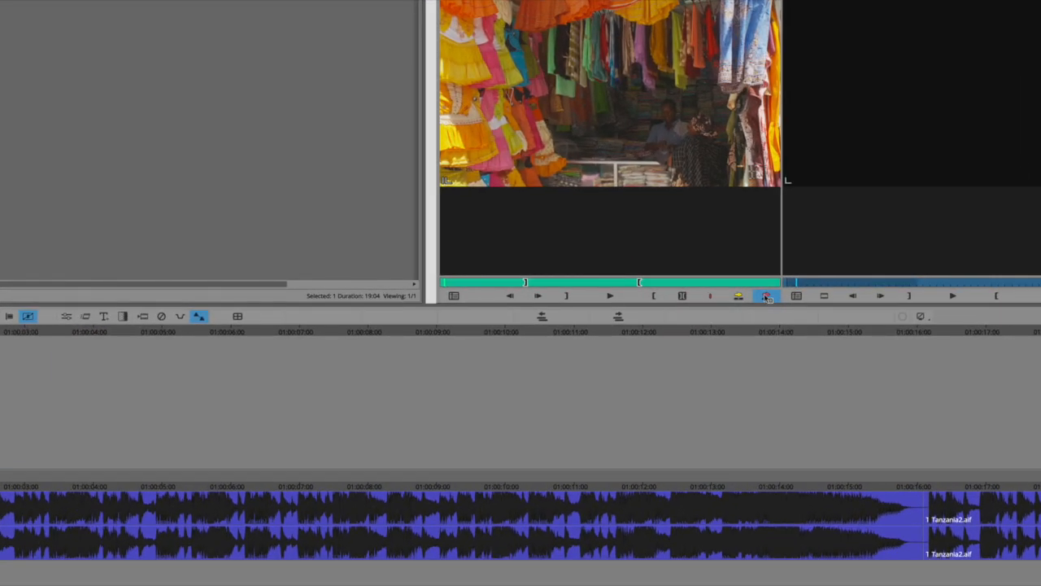
{"action": "left_click", "coordinate": [766, 297]}
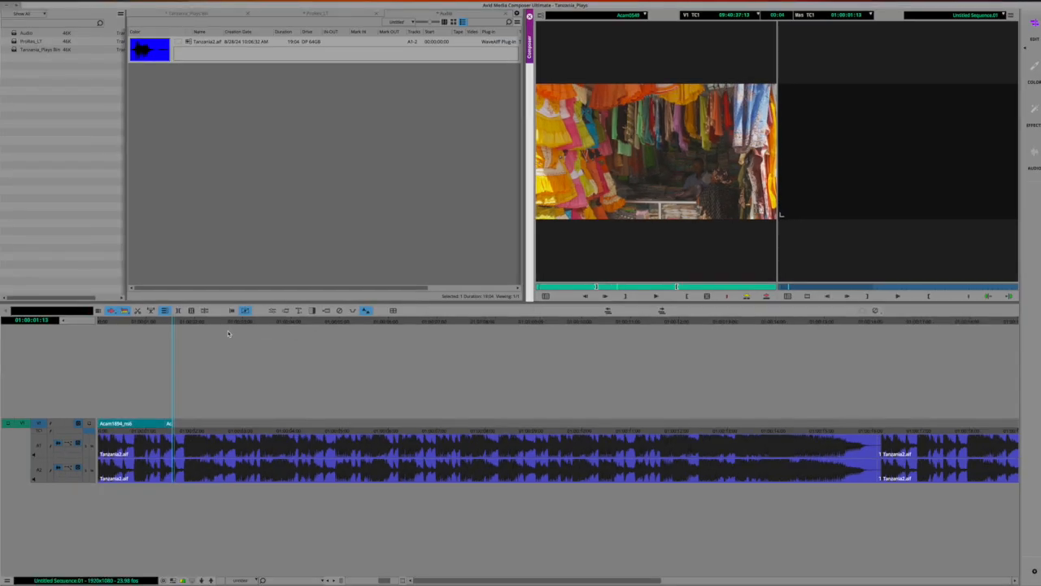
Step: Play the opening of the sequence and turn on video monitoring for track V1
{"action": "left_click_drag", "start_coordinate": [173, 321], "coordinate": [93, 309]}
{"action": "key", "text": "space"}
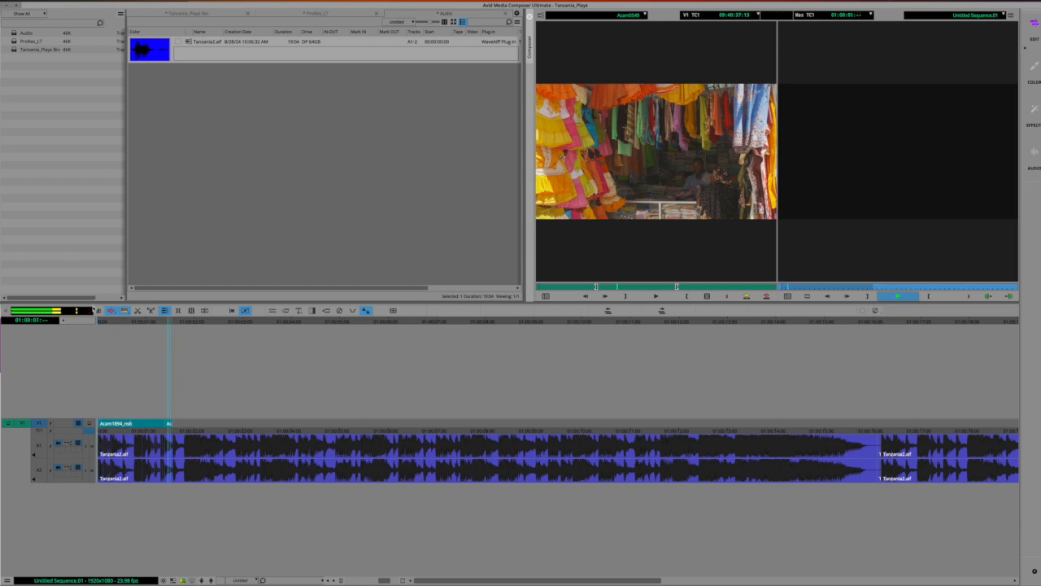
{"action": "key", "text": "space"}
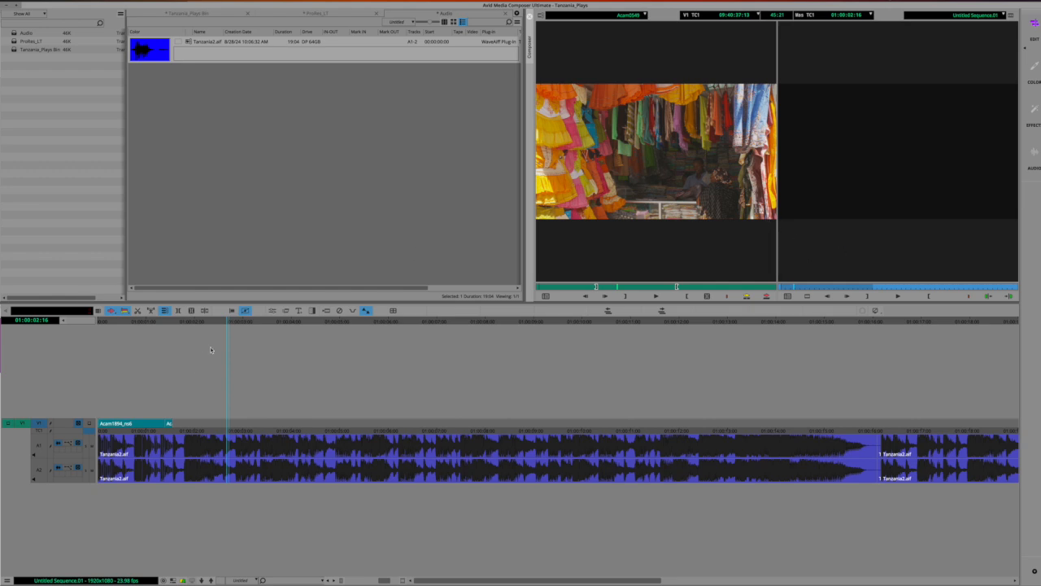
{"action": "left_click_drag", "start_coordinate": [219, 324], "coordinate": [118, 328]}
{"action": "left_click", "coordinate": [89, 424]}
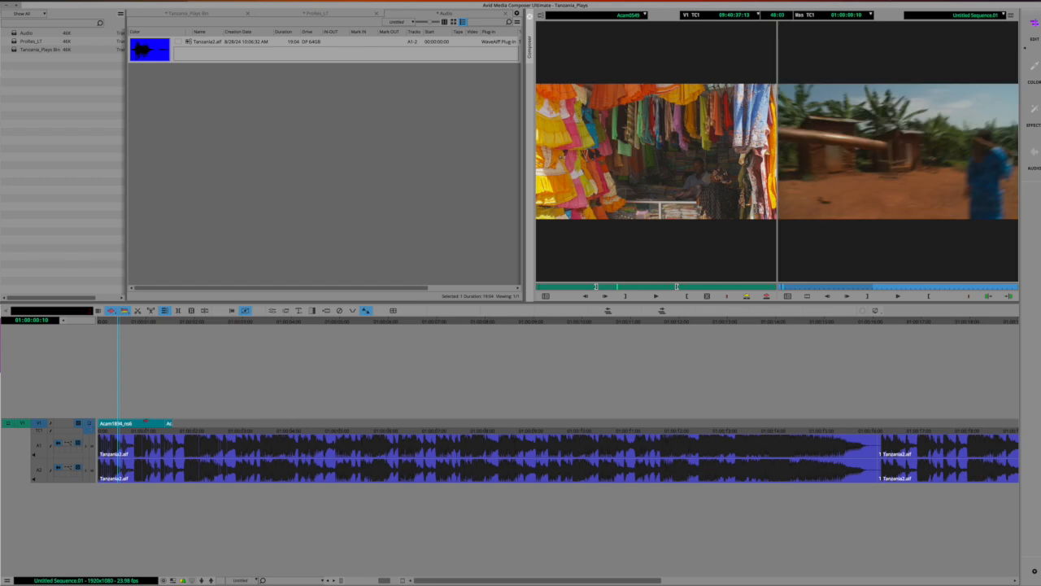
Step: Play the two opening video clips against the music from the sequence start
{"action": "left_click_drag", "start_coordinate": [120, 325], "coordinate": [98, 323]}
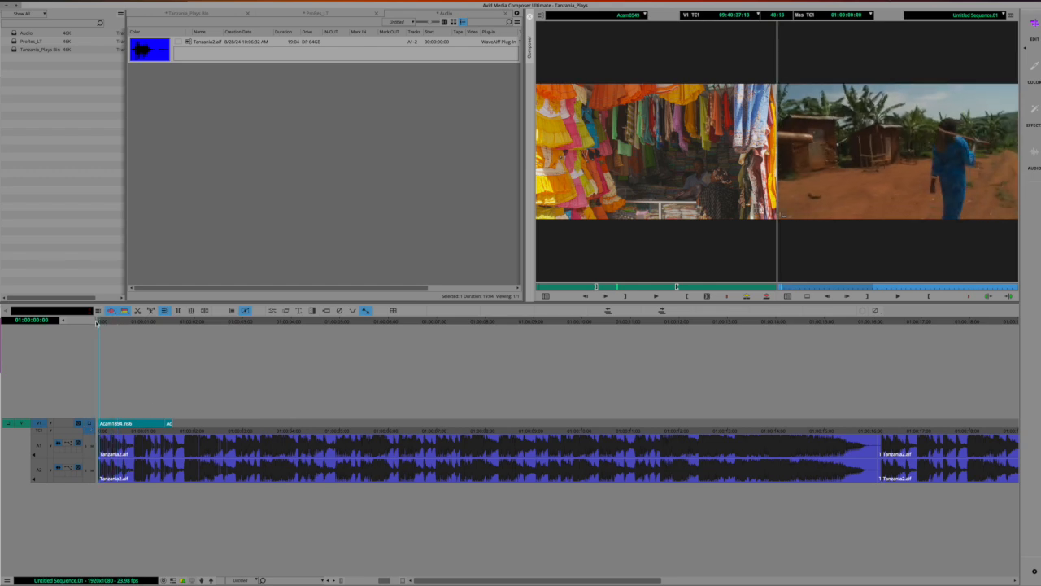
{"action": "key", "text": "space"}
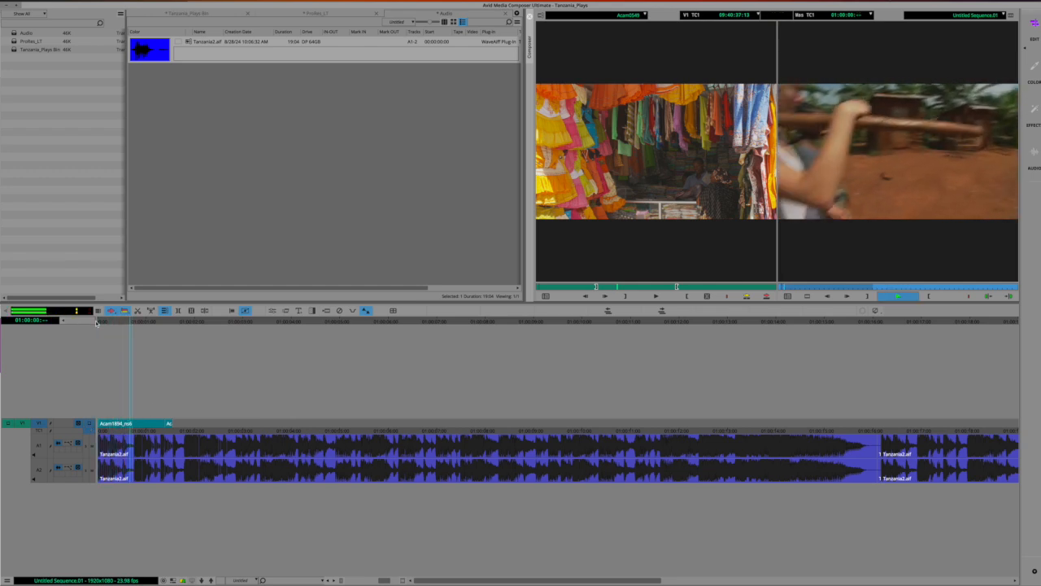
{"action": "key", "text": "space"}
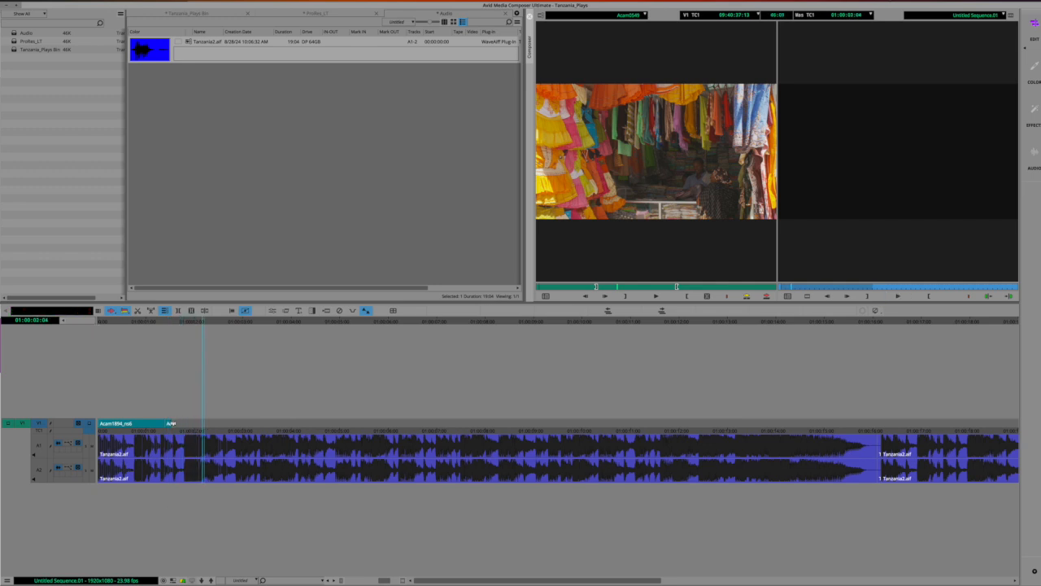
Step: Extend the end of the Acam0549 clip on V1 to 01:00:01:18 and view the Smart Tool's trim options
{"action": "left_click", "coordinate": [180, 423]}
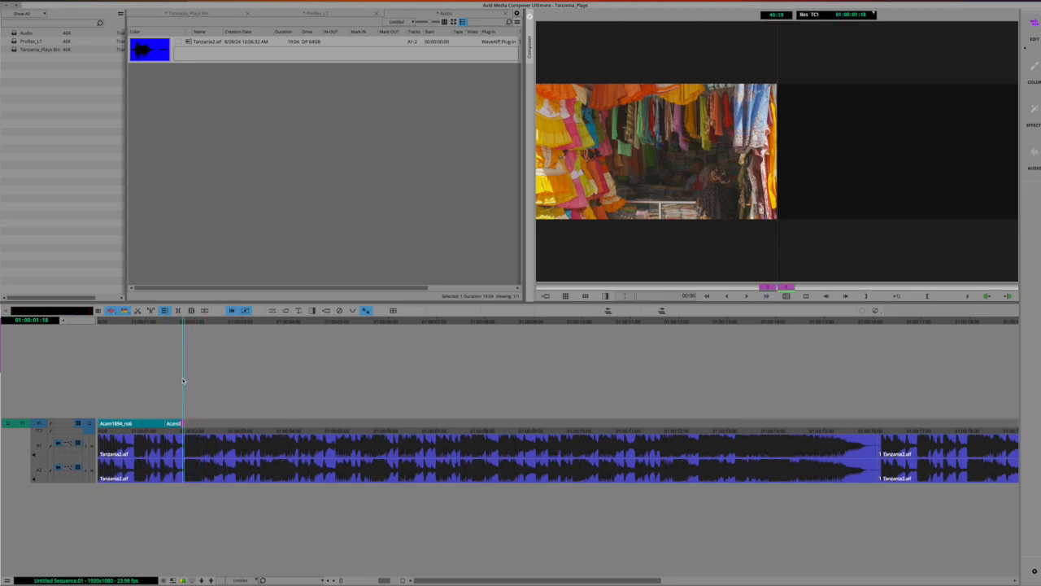
{"action": "right_click", "coordinate": [127, 313]}
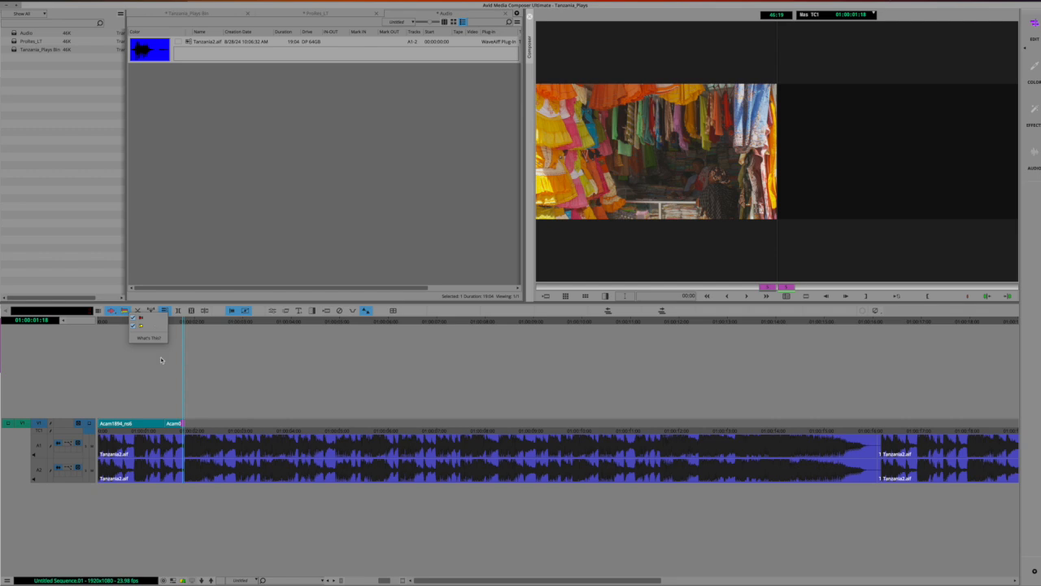
{"action": "left_click", "coordinate": [195, 407]}
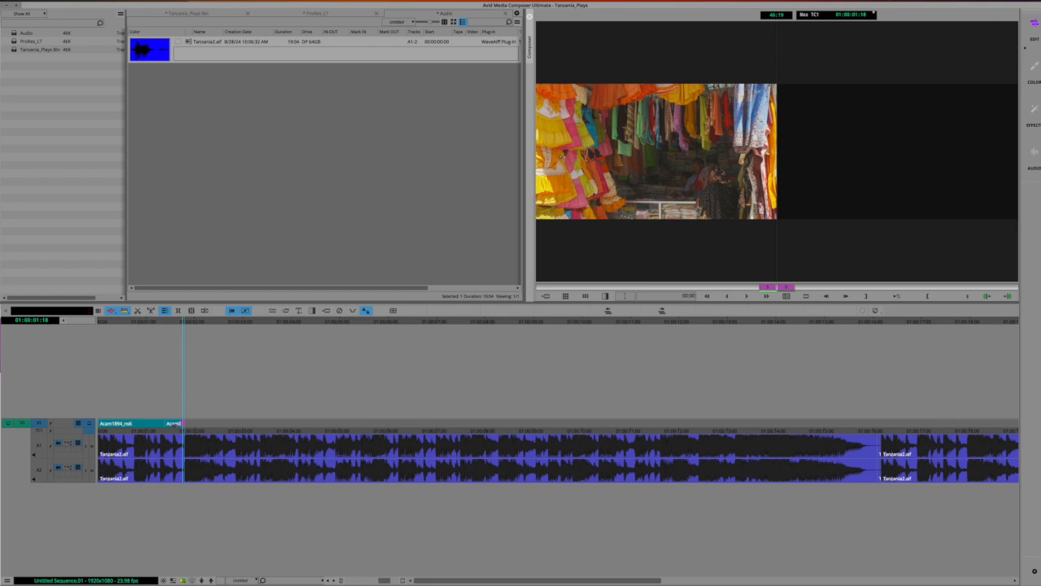
Step: Change the Smart Tool's segment mode options and leave segment mode enabled
{"action": "left_click", "coordinate": [112, 312]}
{"action": "right_click", "coordinate": [112, 312]}
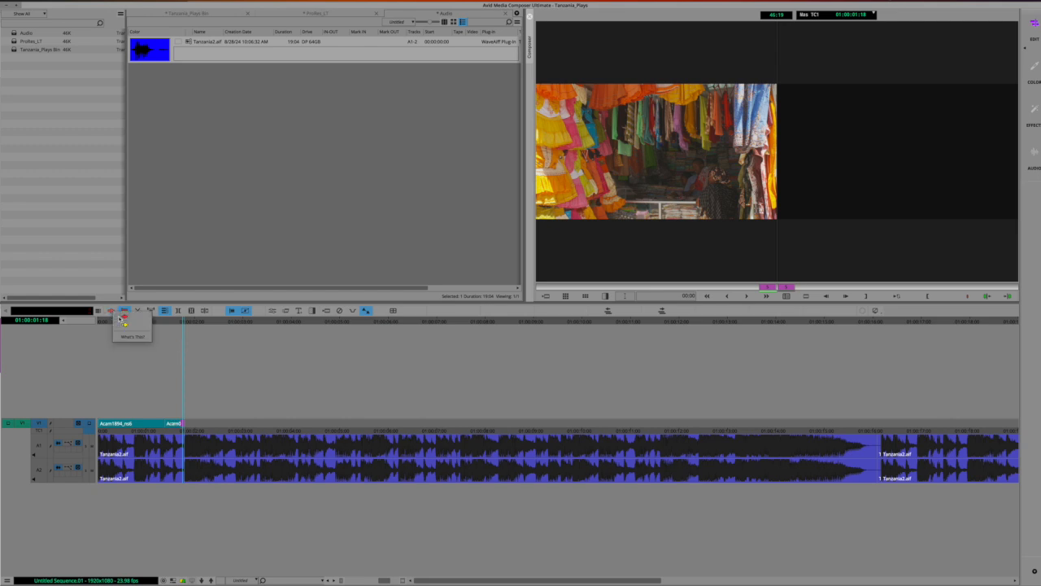
{"action": "left_click", "coordinate": [175, 368]}
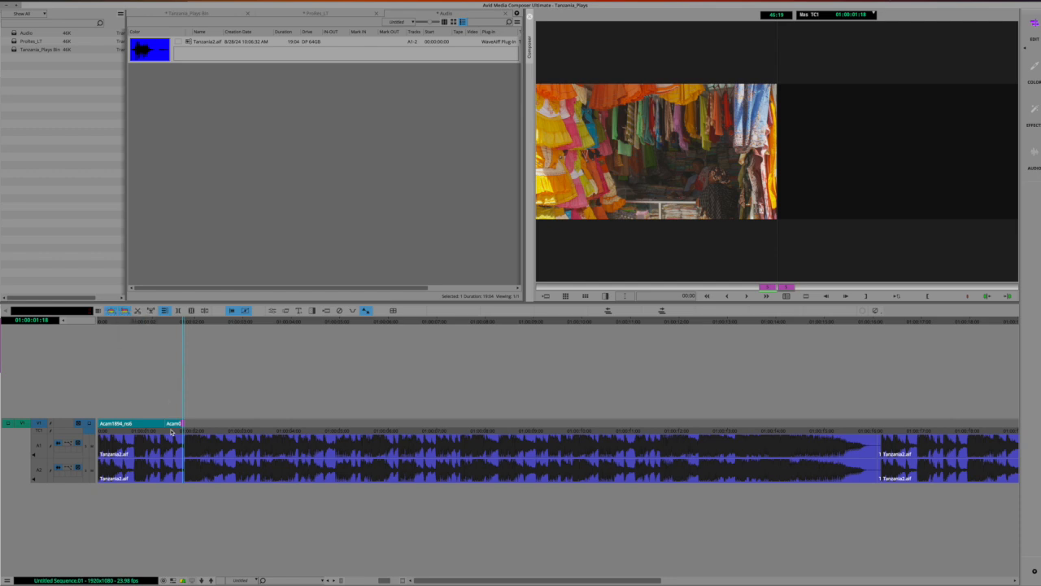
Step: Move the Acam0549 clip later on V1 to 01:00:02:03 and return it to directly after Acam1894_ns6
{"action": "left_click_drag", "start_coordinate": [174, 423], "coordinate": [205, 423]}
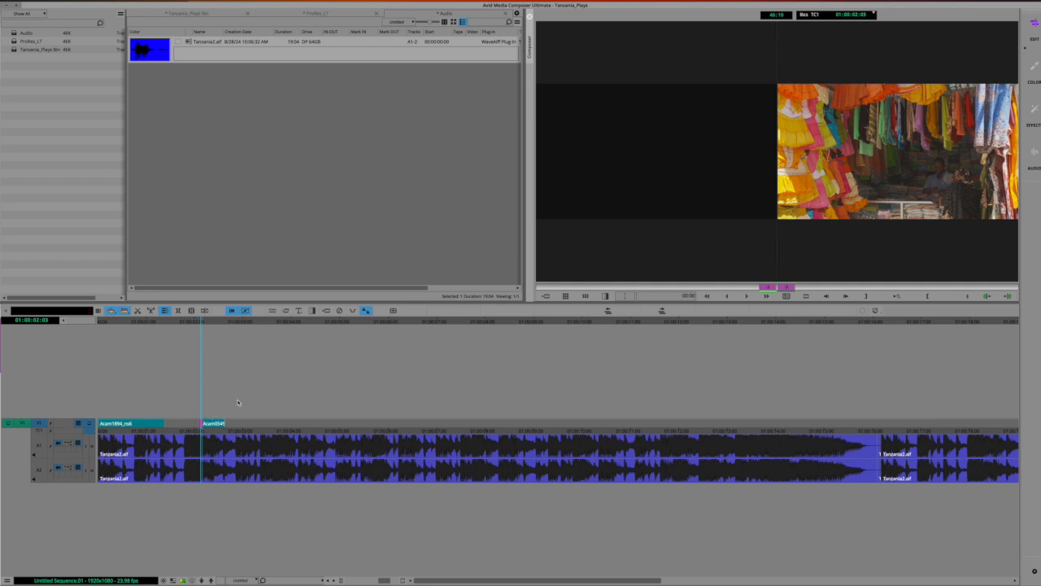
{"action": "left_click_drag", "start_coordinate": [205, 423], "coordinate": [172, 423]}
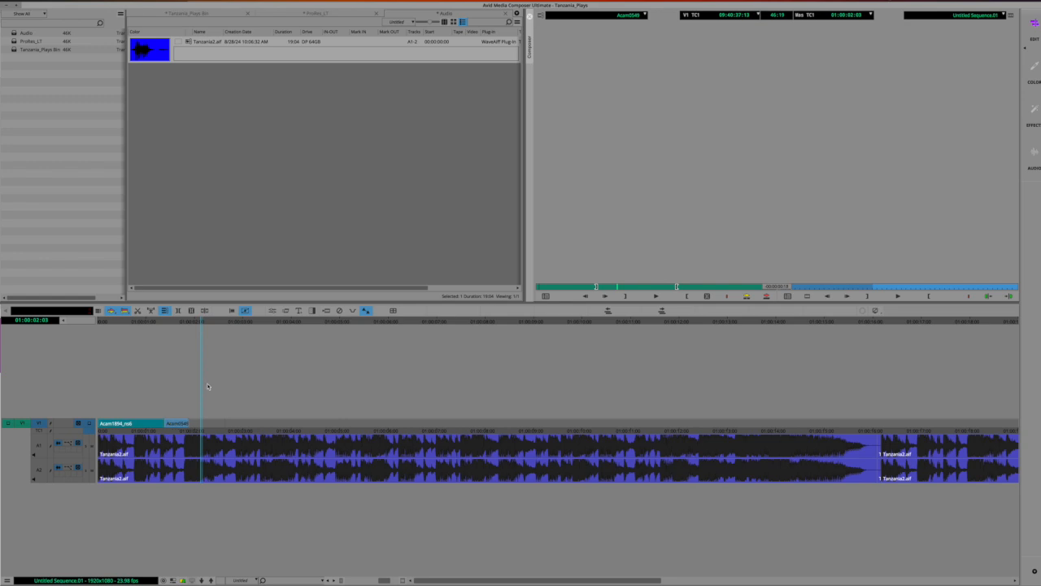
{"action": "left_click_drag", "start_coordinate": [199, 324], "coordinate": [172, 324]}
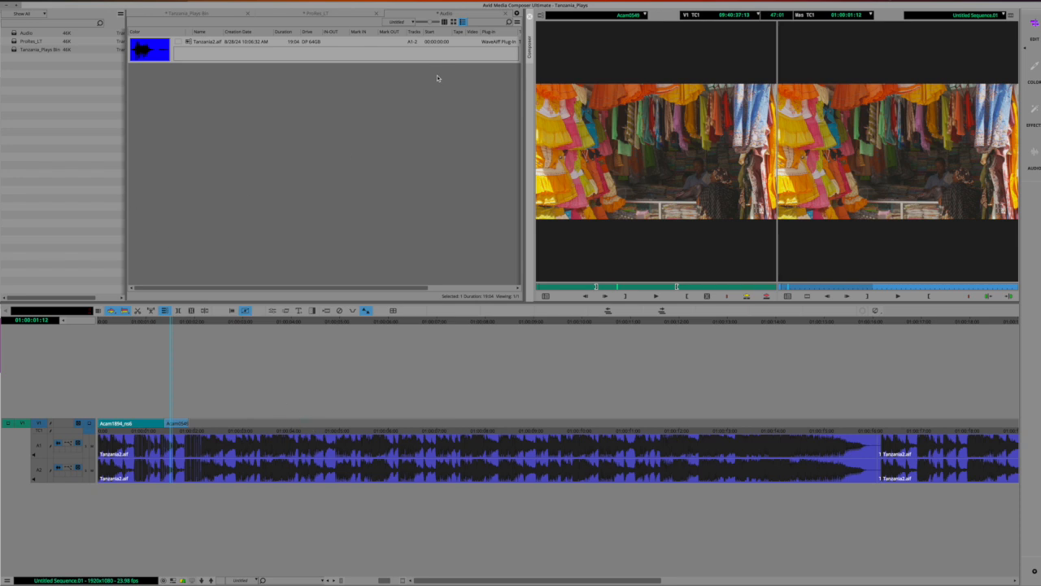
Step: Show the ProRes_LT bin and turn off video monitoring for track V1 at the sequence start
{"action": "left_click", "coordinate": [316, 13]}
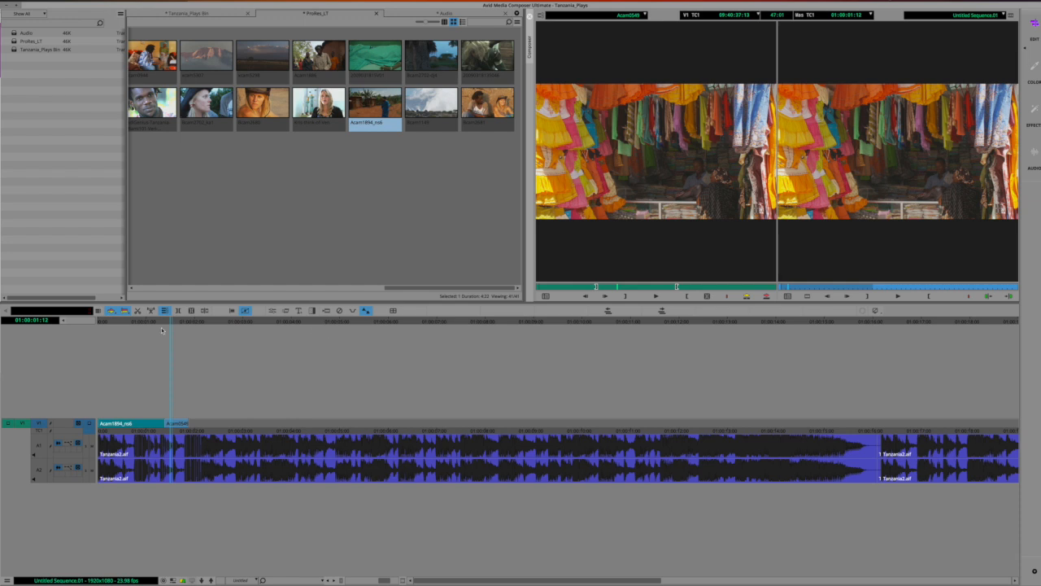
{"action": "left_click_drag", "start_coordinate": [176, 326], "coordinate": [82, 325]}
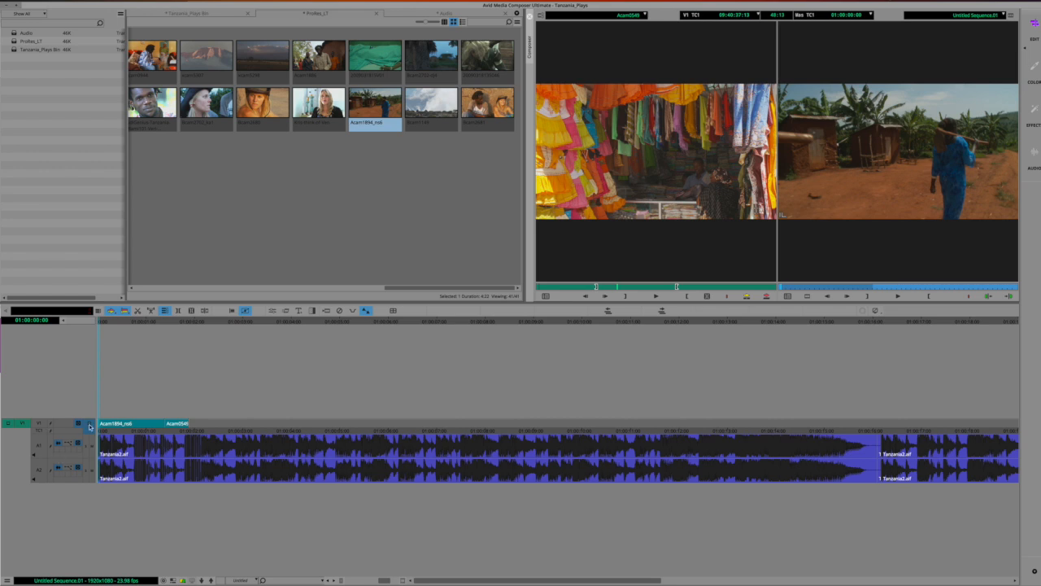
{"action": "left_click", "coordinate": [89, 425]}
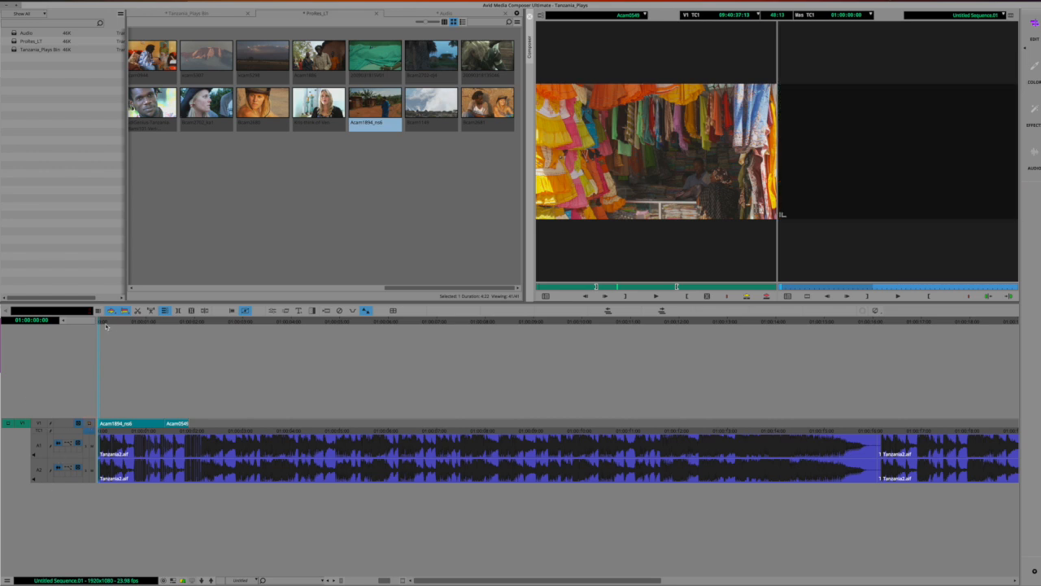
Step: Examine the rest of the music in the timeline up to the end of the sequence
{"action": "left_click", "coordinate": [63, 102]}
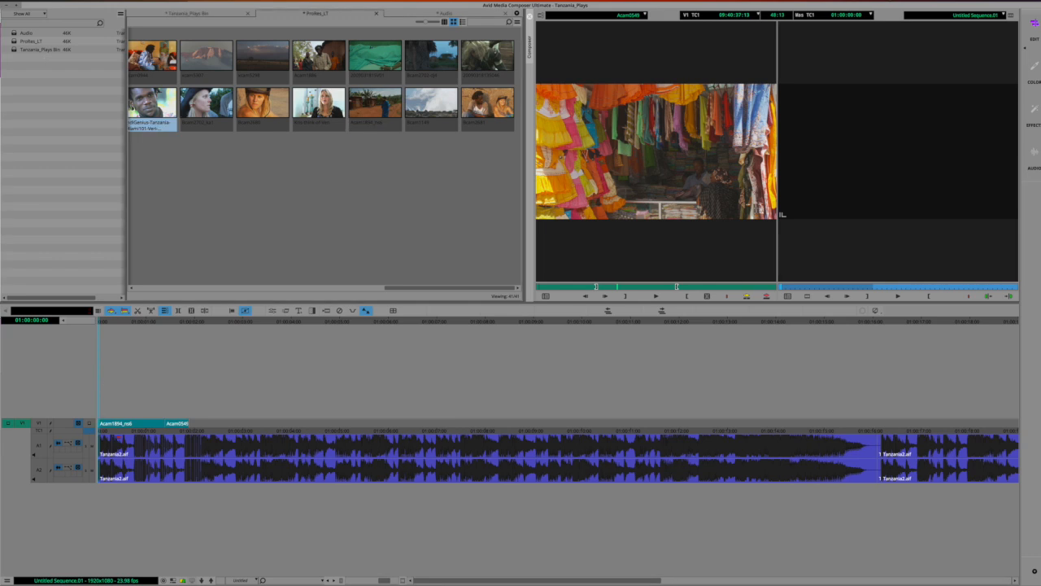
{"action": "scroll", "coordinate": [414, 427], "scroll_direction": "right", "scroll_amount": 10}
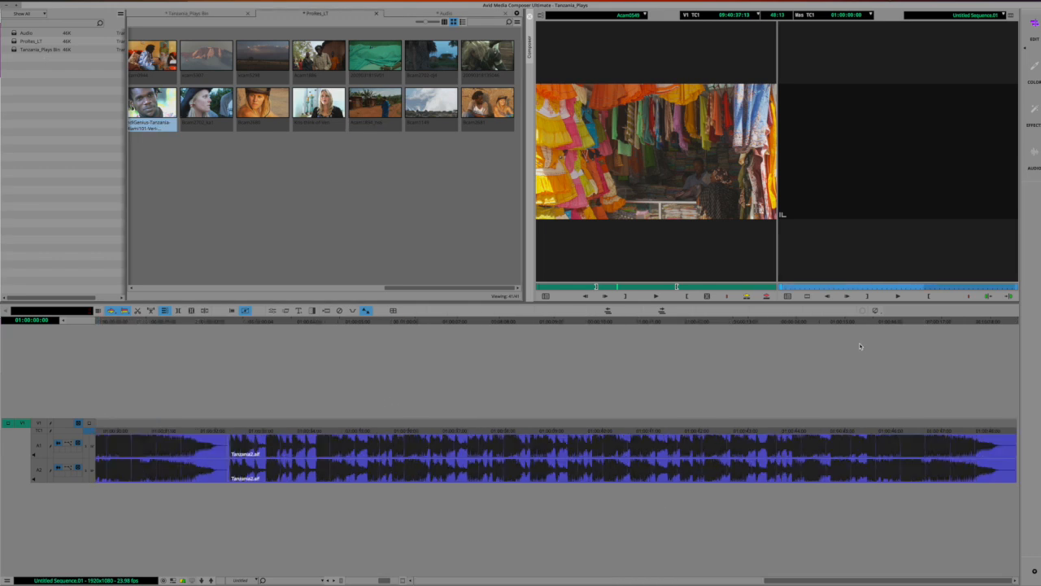
{"action": "key", "text": "End"}
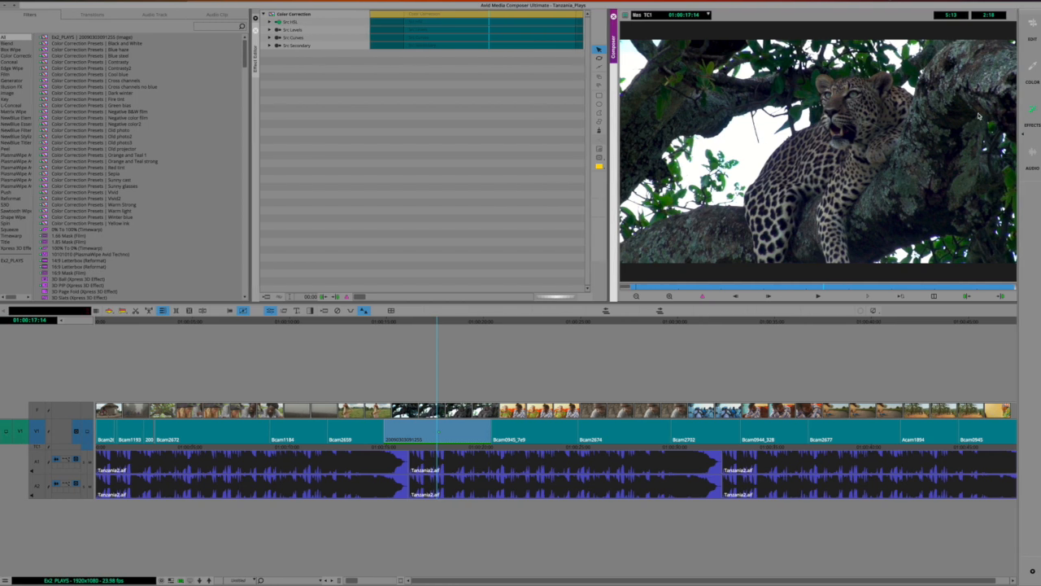
Step: Raise the contrast of the Bcam2672 clip at 01:00:04:11 in Ex2 PLAYS to about 29 with Color Correction
{"action": "left_click", "coordinate": [1033, 31]}
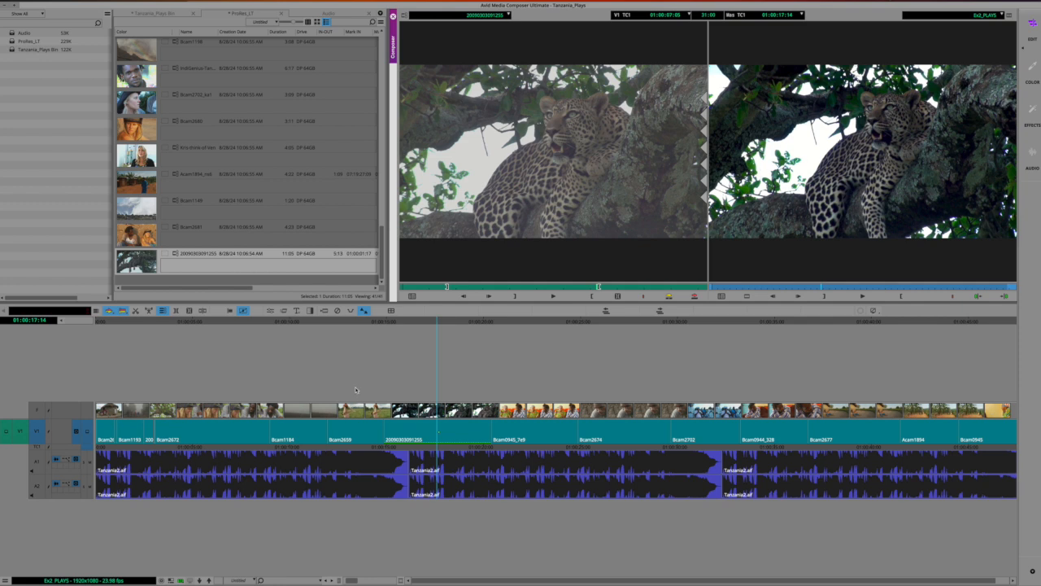
{"action": "left_click_drag", "start_coordinate": [170, 325], "coordinate": [182, 327]}
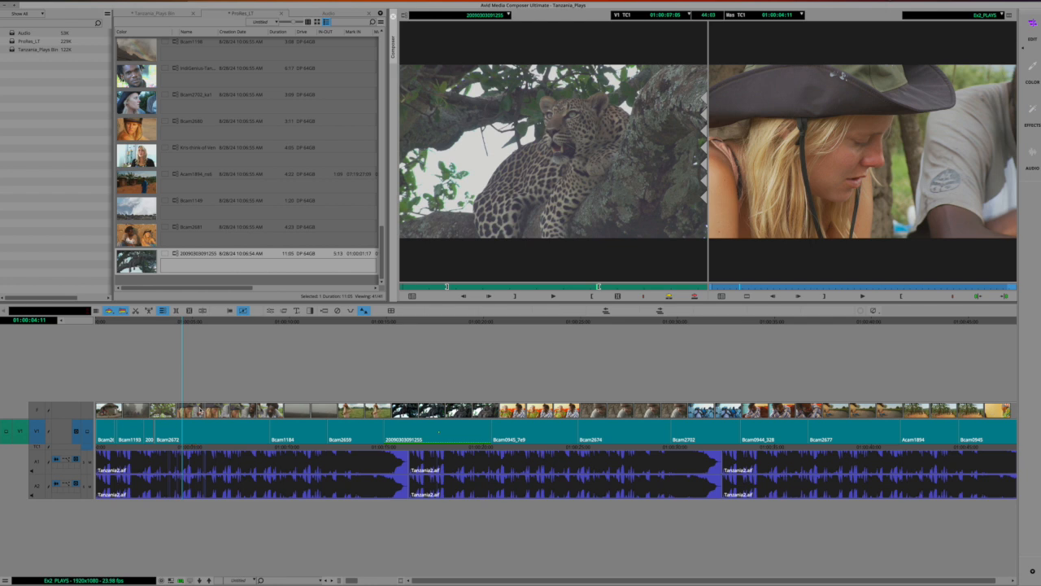
{"action": "left_click", "coordinate": [193, 422]}
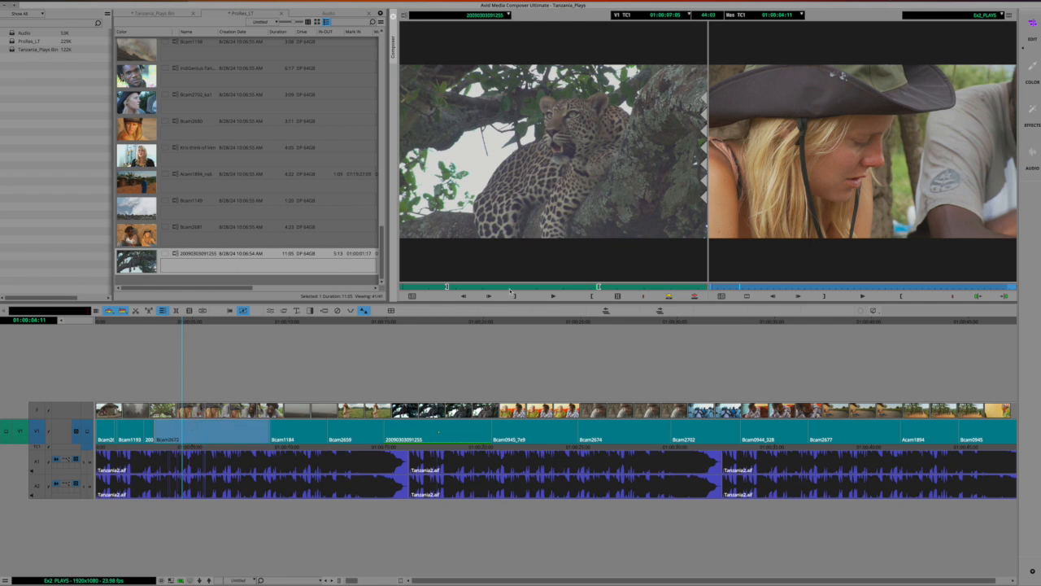
{"action": "left_click", "coordinate": [1034, 65]}
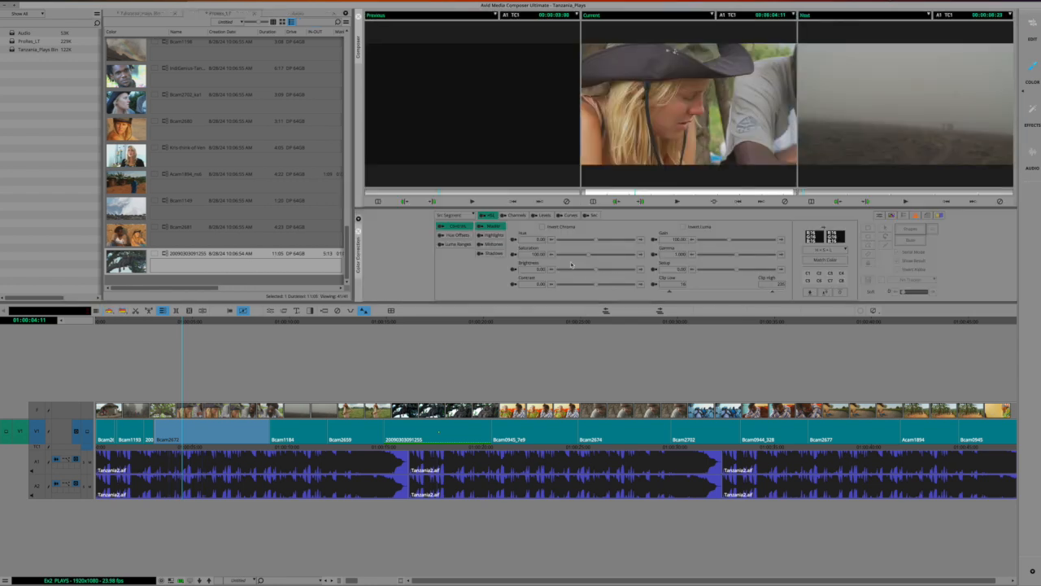
{"action": "left_click_drag", "start_coordinate": [597, 284], "coordinate": [606, 286]}
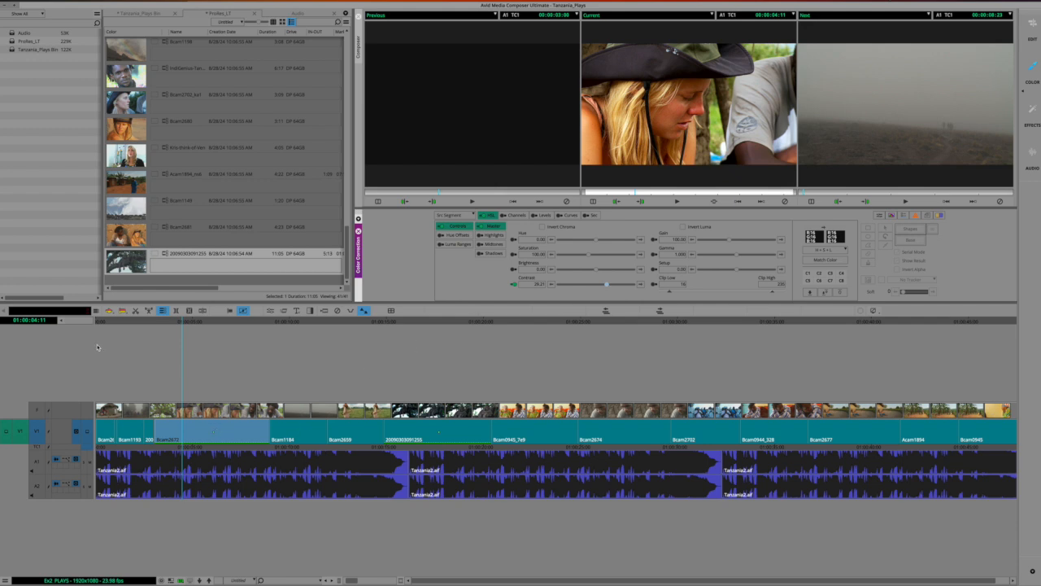
Step: Raise the opening hut clip's contrast to about 21 and return to the sequence start in the Edit workspace
{"action": "left_click", "coordinate": [111, 323]}
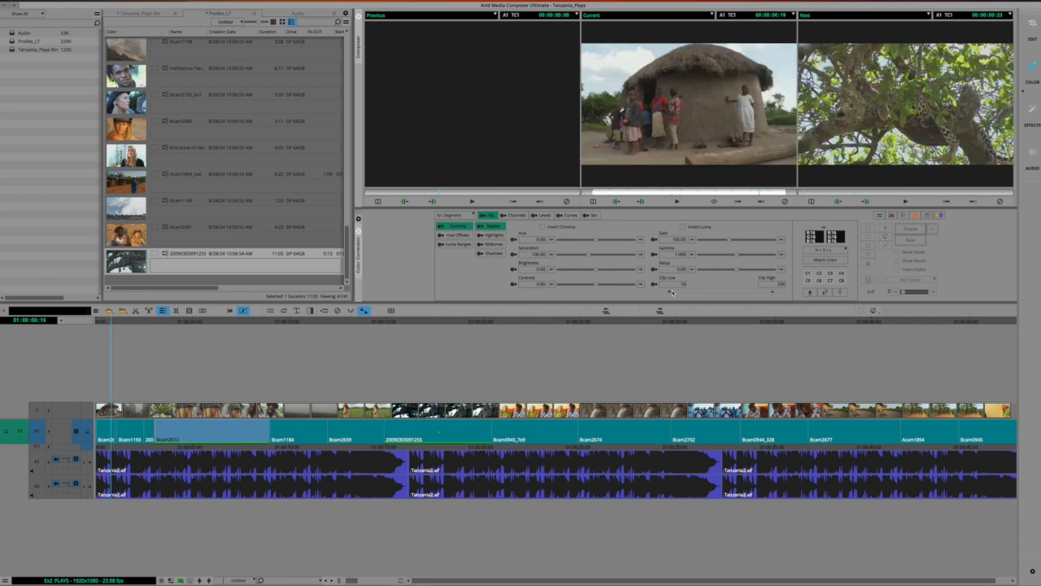
{"action": "left_click_drag", "start_coordinate": [597, 284], "coordinate": [606, 286]}
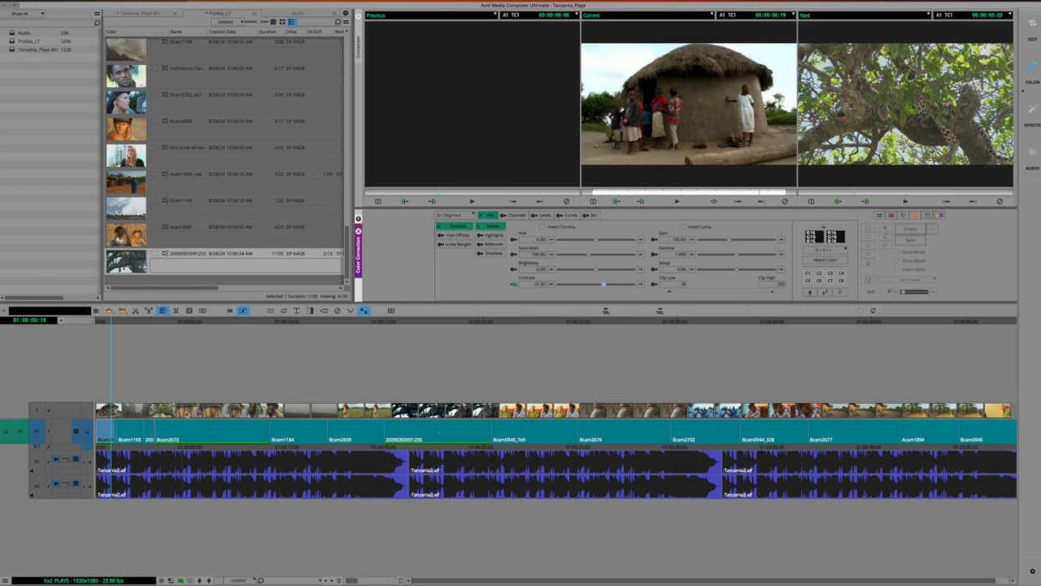
{"action": "left_click", "coordinate": [134, 323]}
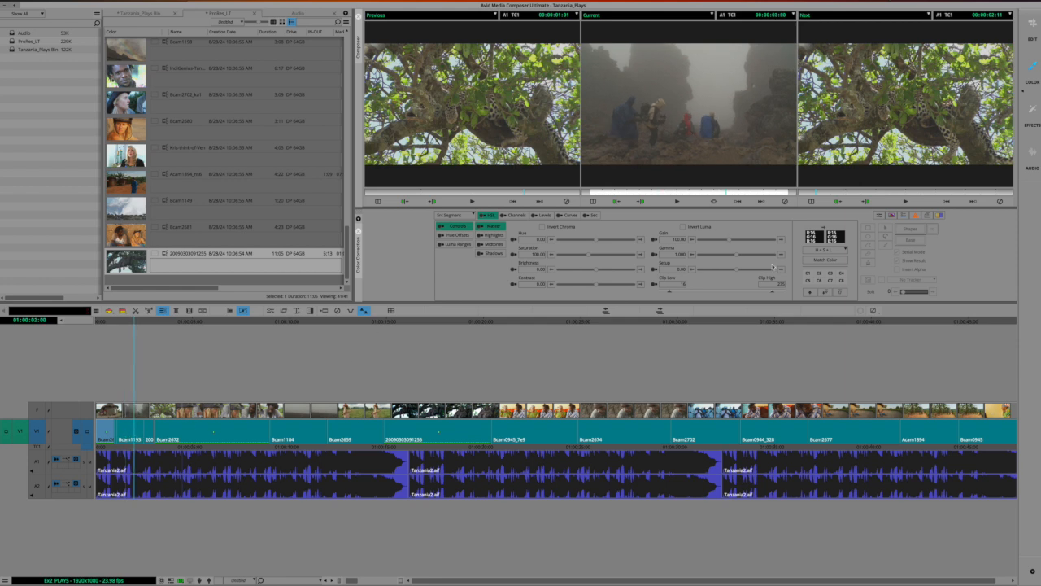
{"action": "left_click", "coordinate": [1033, 26]}
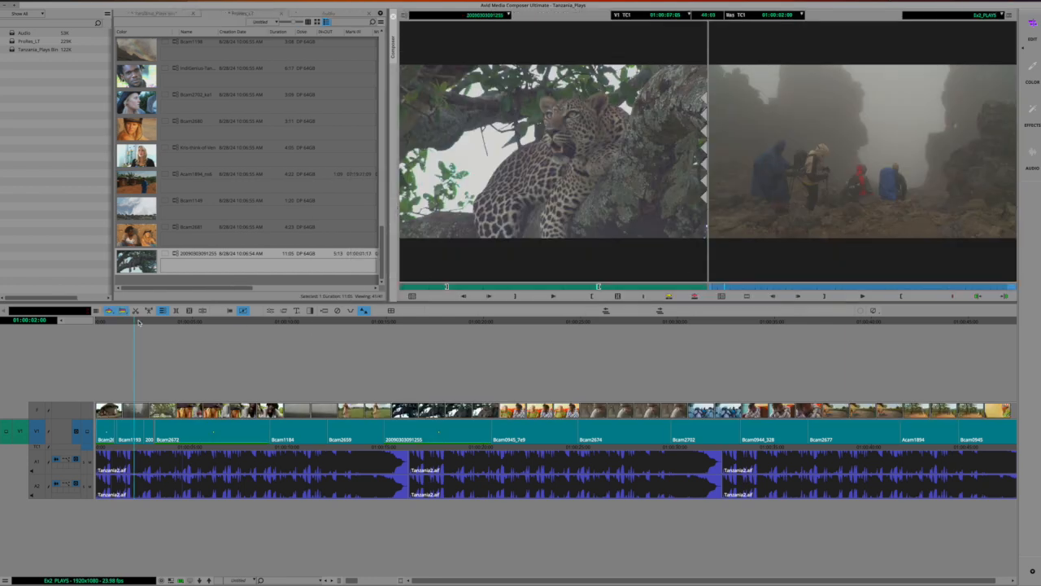
{"action": "left_click_drag", "start_coordinate": [133, 324], "coordinate": [78, 325]}
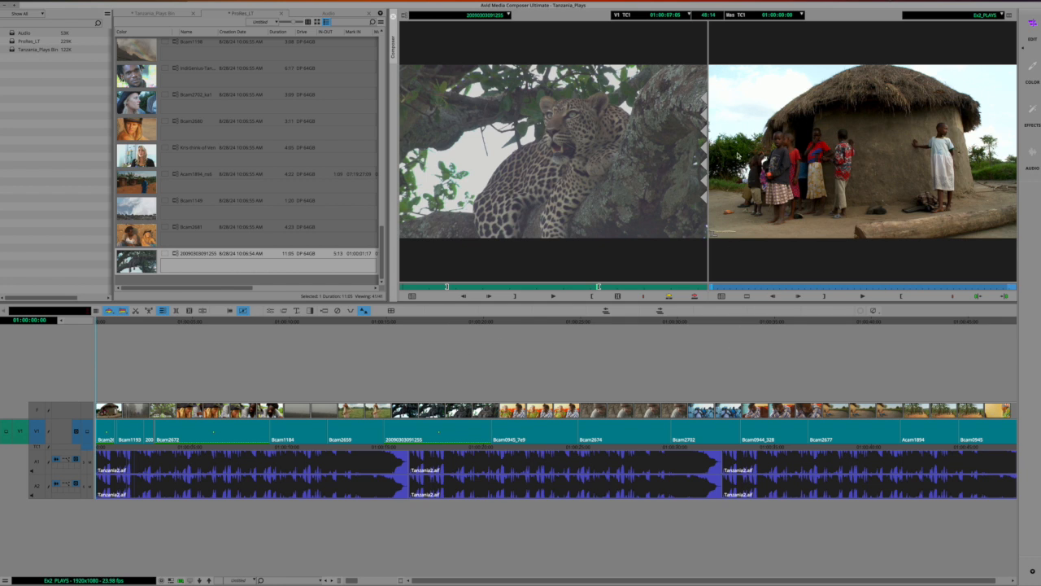
Step: Move the editing window aside to uncover the desktop and capture a screenshot of a selected screen area
{"action": "left_click_drag", "start_coordinate": [828, 5], "coordinate": [636, 5]}
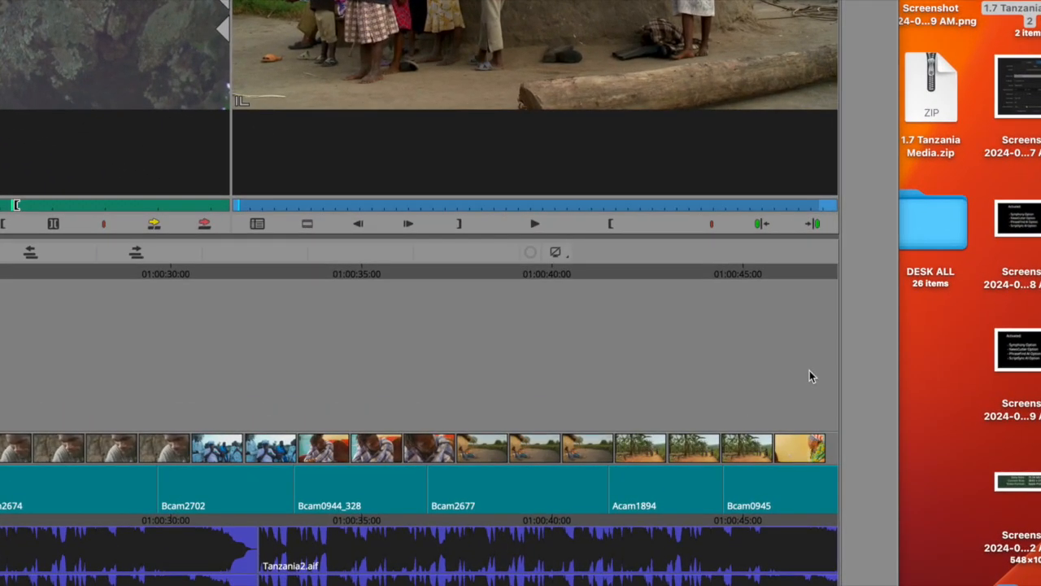
{"action": "key", "text": "super+shift+4"}
{"action": "left_click_drag", "start_coordinate": [726, 189], "coordinate": [853, 260]}
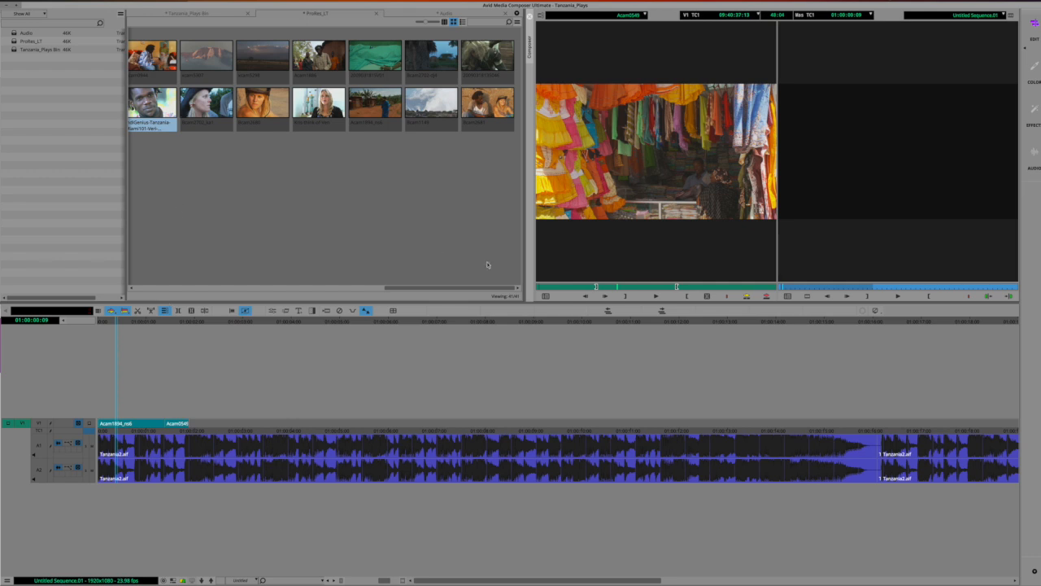
Step: Start exporting Untitled Sequence.01 to a file and choose the AVID EXPORTS folder on DP 64GB as destination
{"action": "left_click", "coordinate": [184, 321]}
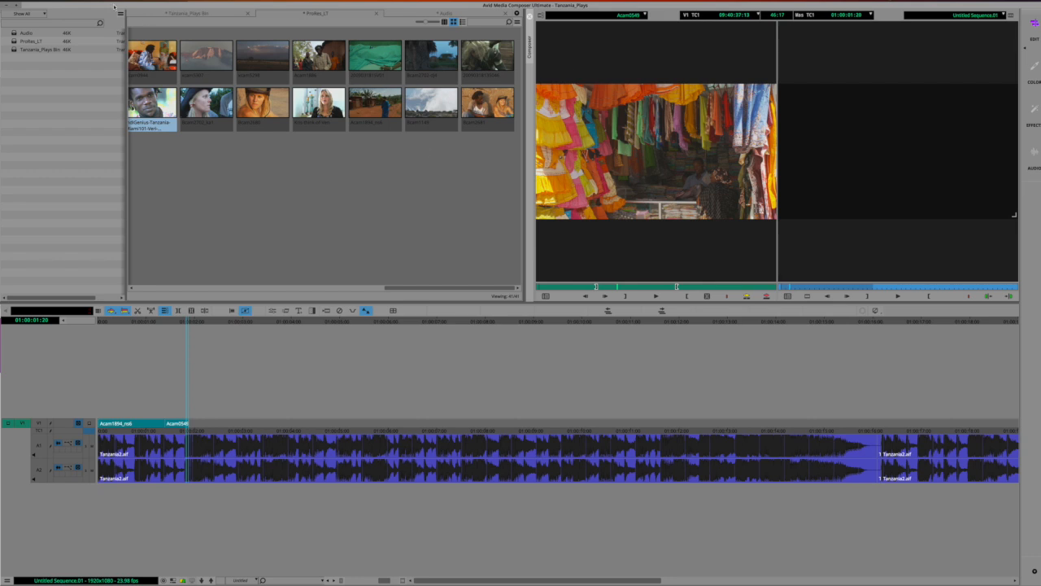
{"action": "left_click", "coordinate": [84, 1]}
{"action": "mouse_move", "coordinate": [110, 121]}
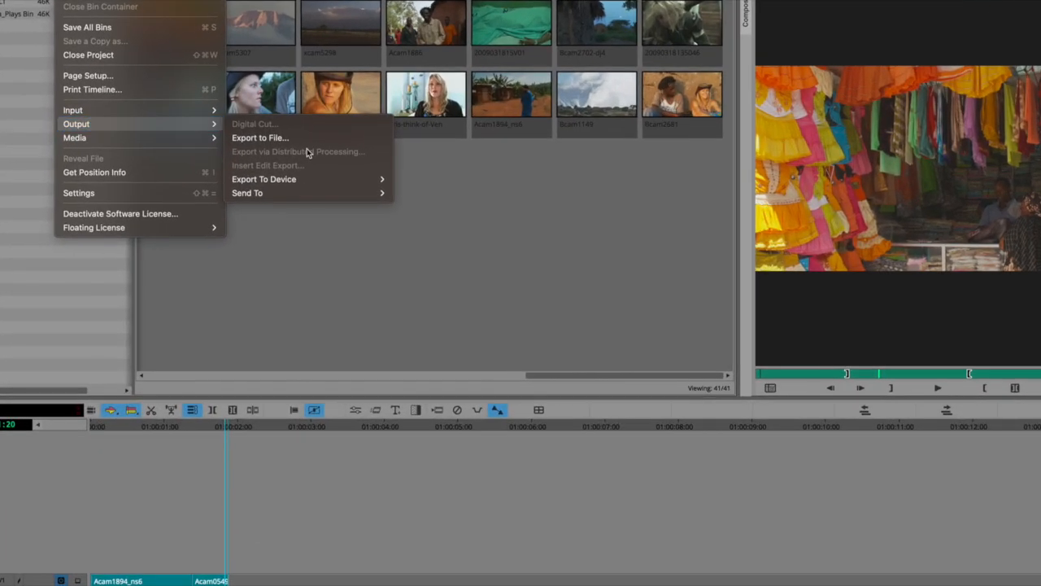
{"action": "left_click", "coordinate": [284, 139]}
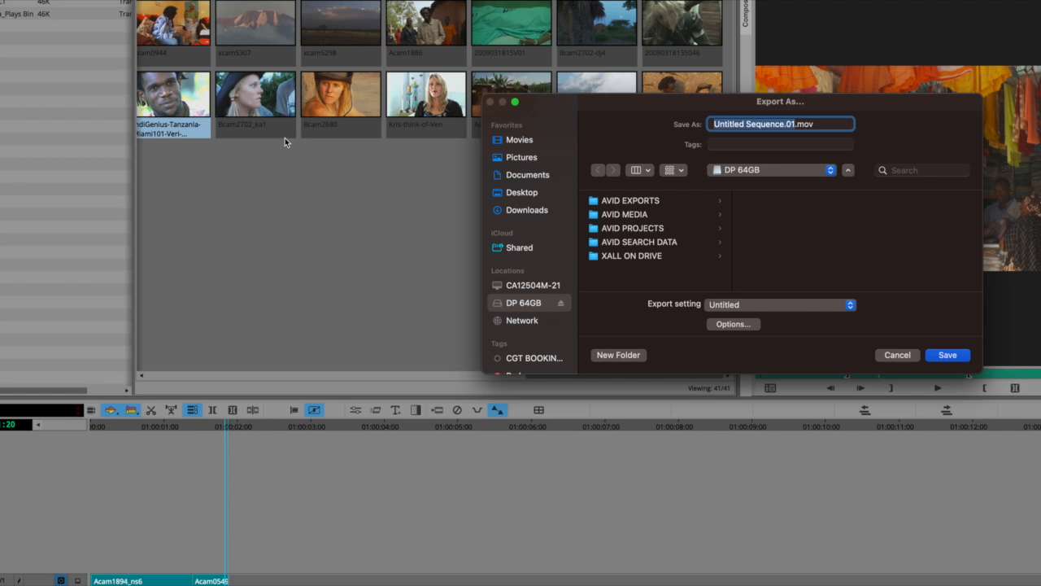
{"action": "left_click", "coordinate": [637, 202]}
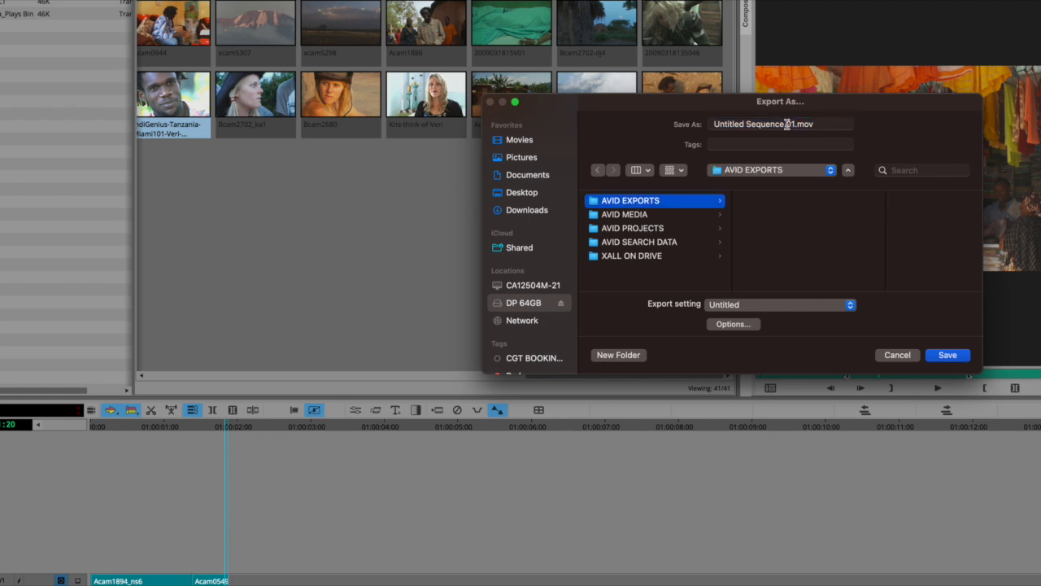
Step: Name the export file Ex2_Last name.mov
{"action": "left_click_drag", "start_coordinate": [797, 124], "coordinate": [711, 120]}
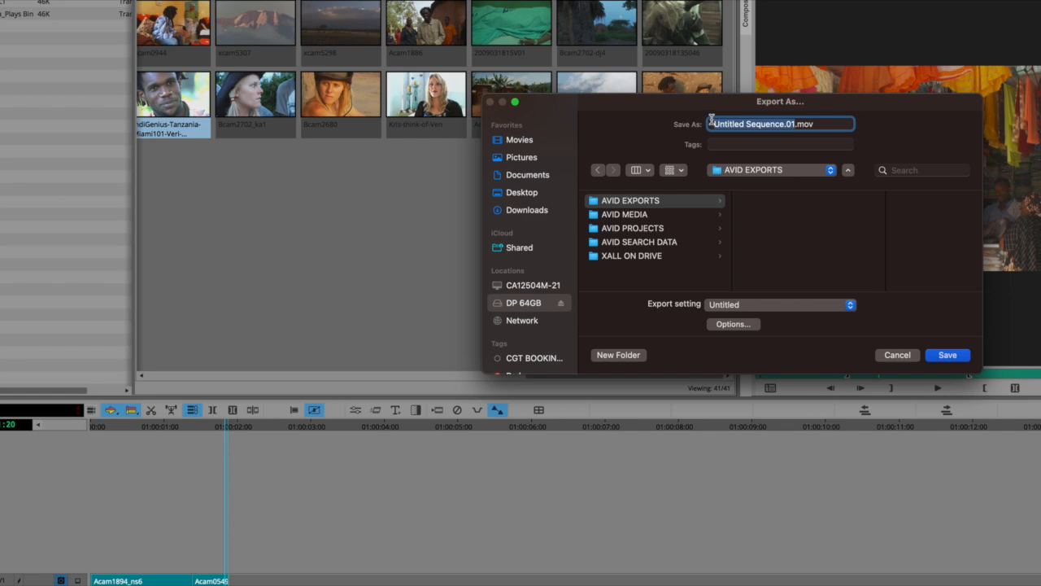
{"action": "type", "text": "Ex2"}
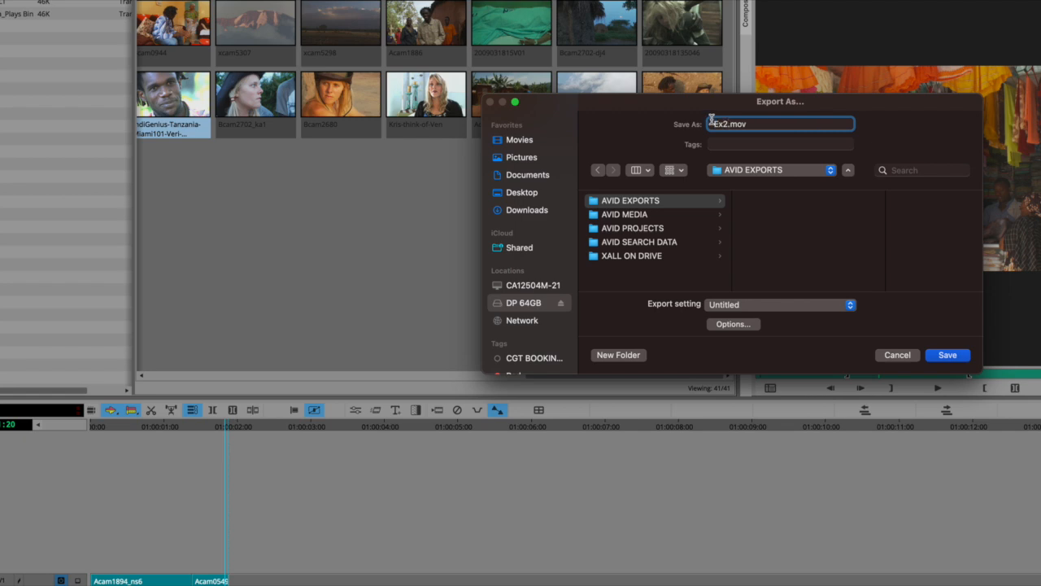
{"action": "type", "text": "_ast name"}
{"action": "left_click", "coordinate": [731, 124]}
{"action": "type", "text": "L"}
Step: Open the export options and set the image preset to HD 1920x1080
{"action": "left_click", "coordinate": [733, 324]}
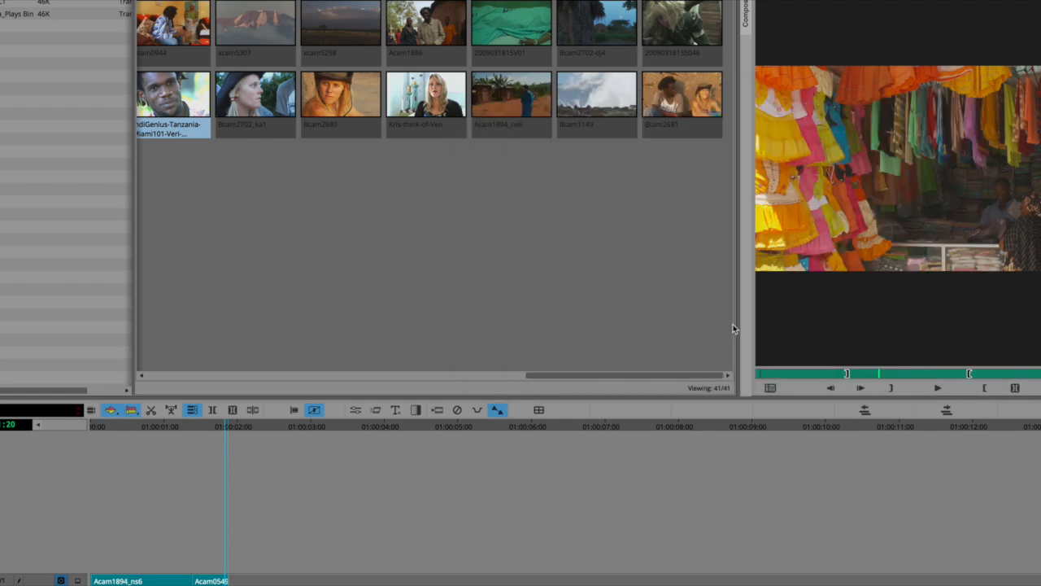
{"action": "left_click_drag", "start_coordinate": [772, 173], "coordinate": [483, 62]}
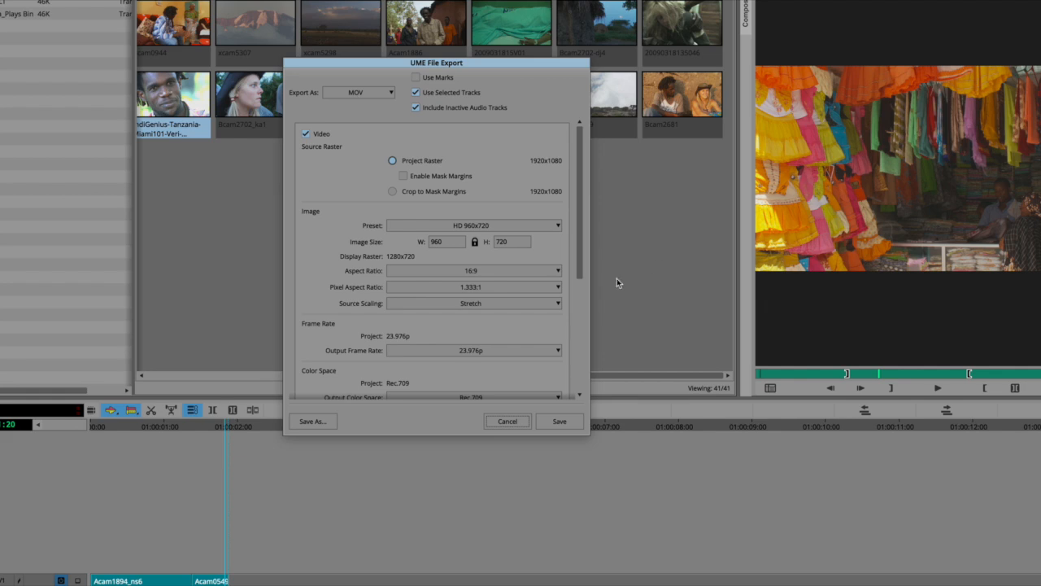
{"action": "left_click", "coordinate": [545, 231]}
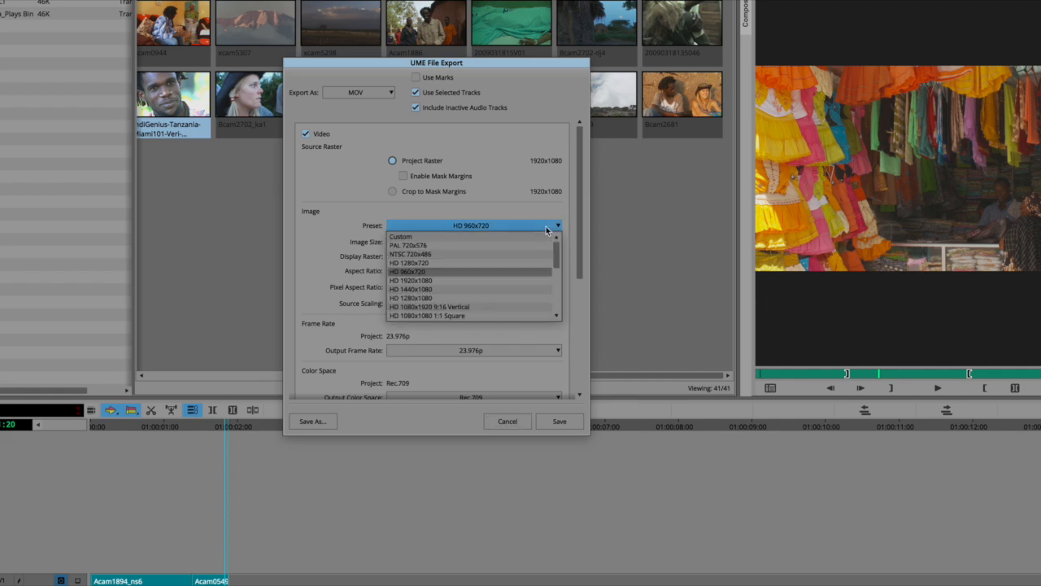
{"action": "left_click", "coordinate": [499, 279]}
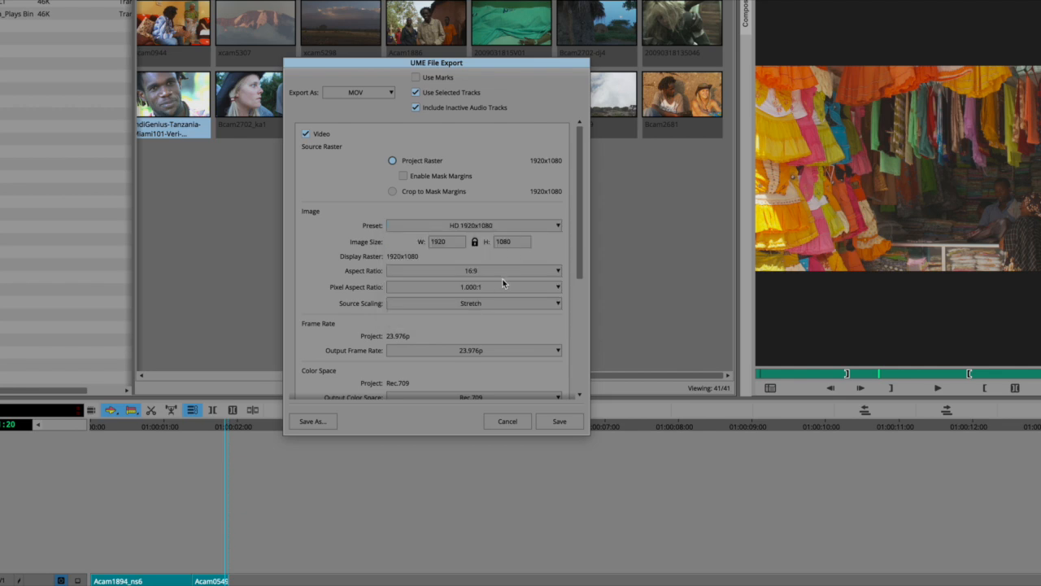
Step: Set the export's compression codec family to H.264
{"action": "scroll", "coordinate": [507, 341], "scroll_direction": "down", "scroll_amount": 3}
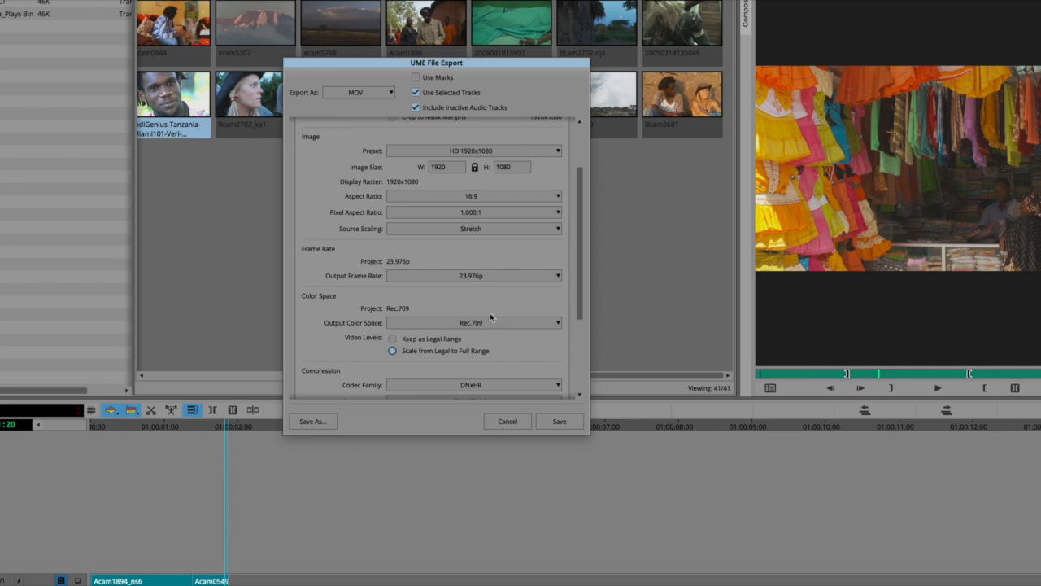
{"action": "scroll", "coordinate": [490, 313], "scroll_direction": "up", "scroll_amount": 3}
{"action": "scroll", "coordinate": [491, 303], "scroll_direction": "down", "scroll_amount": 8}
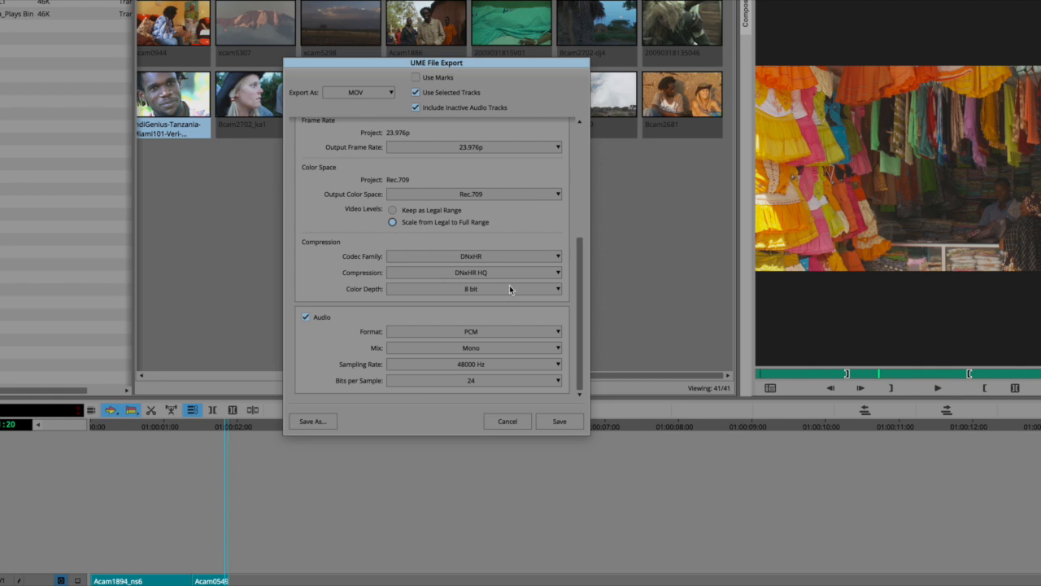
{"action": "left_click", "coordinate": [495, 259]}
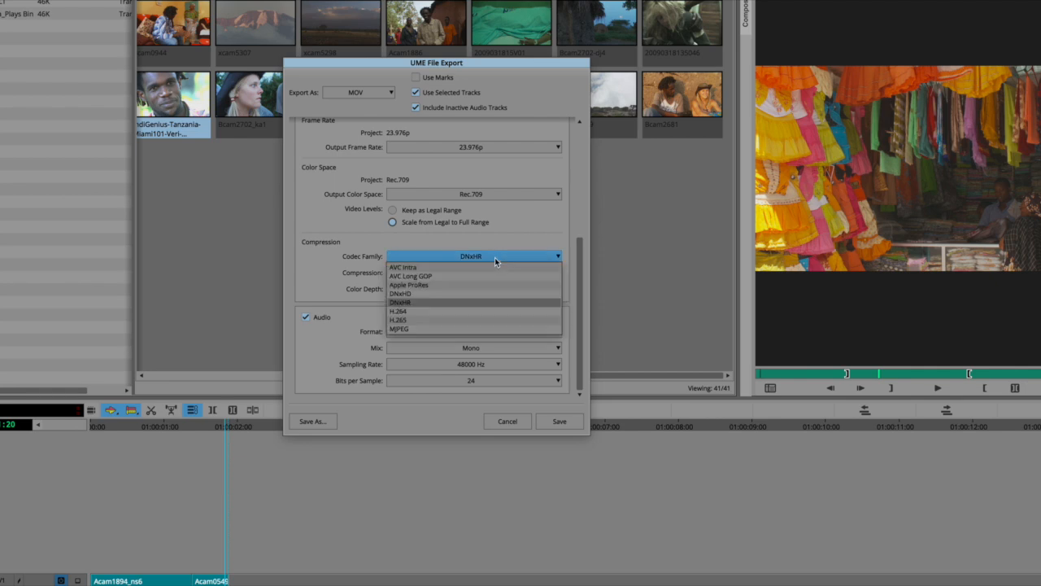
{"action": "left_click", "coordinate": [451, 311]}
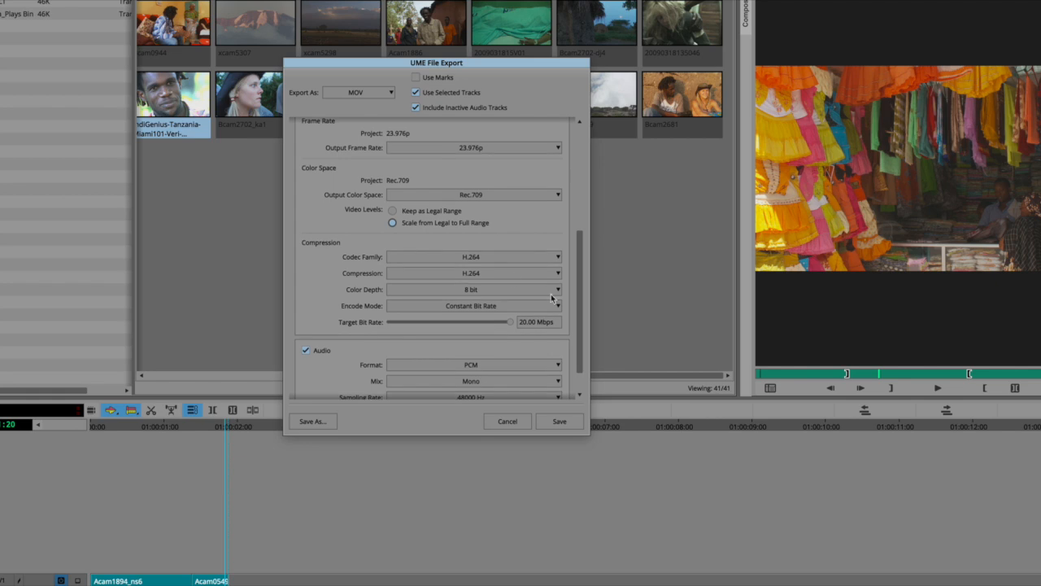
Step: Enlarge the export options window and examine its source raster, image, frame rate, color space, compression and audio settings
{"action": "scroll", "coordinate": [574, 283], "scroll_direction": "up", "scroll_amount": 2}
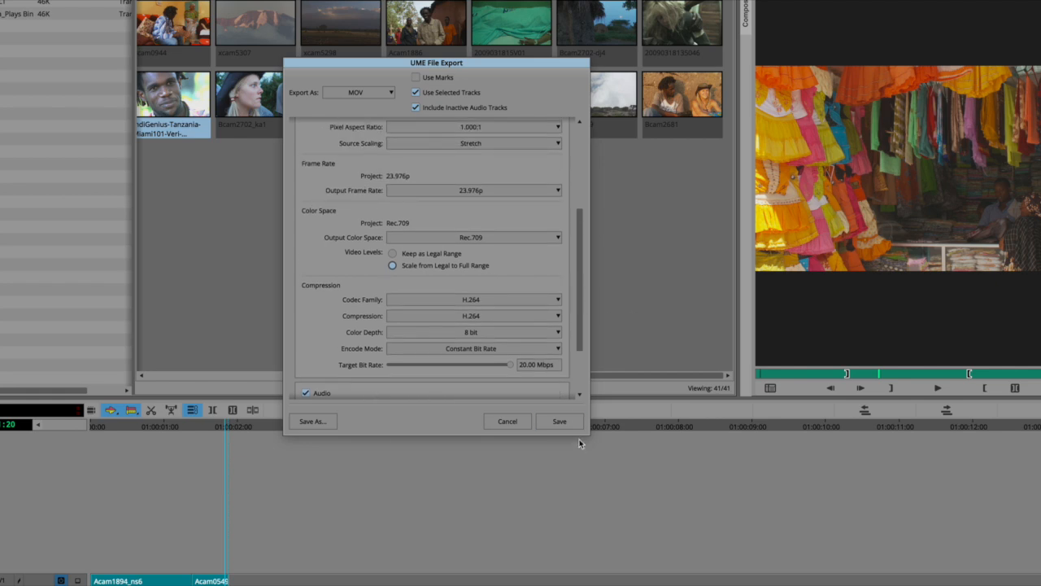
{"action": "left_click_drag", "start_coordinate": [588, 434], "coordinate": [678, 582]}
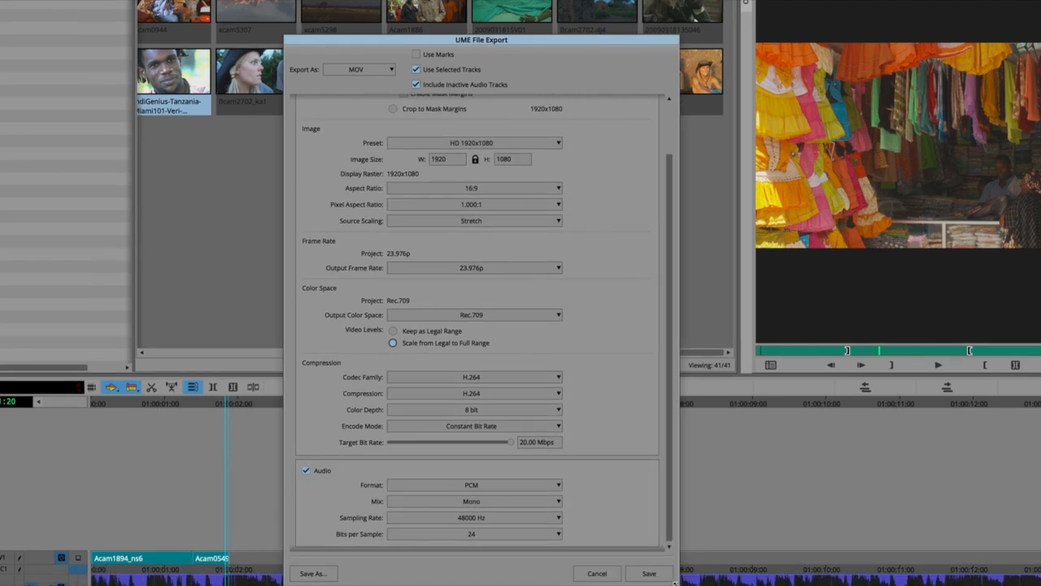
{"action": "scroll", "coordinate": [631, 314], "scroll_direction": "up", "scroll_amount": 3}
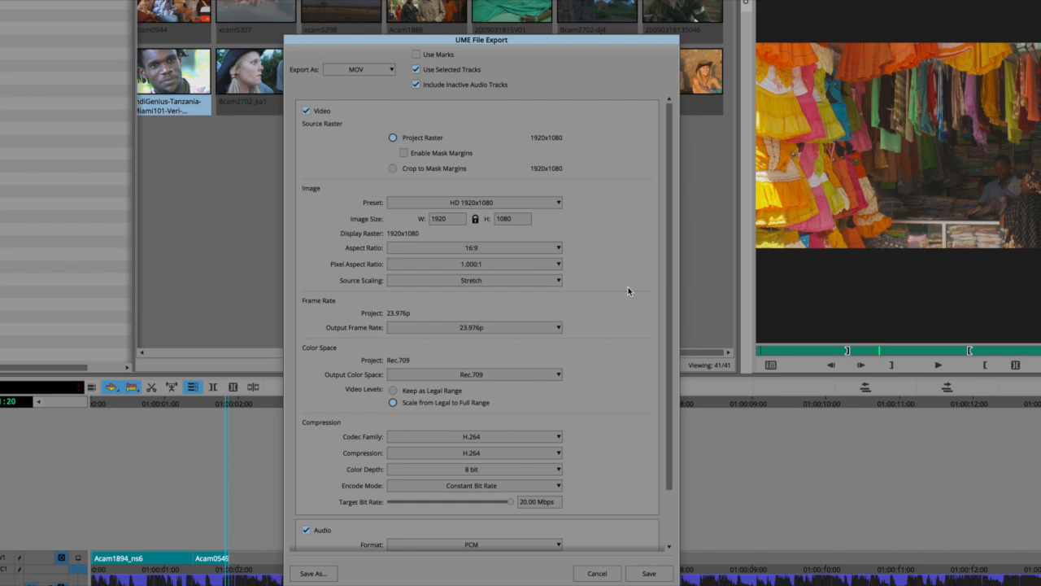
{"action": "scroll", "coordinate": [621, 291], "scroll_direction": "down", "scroll_amount": 2}
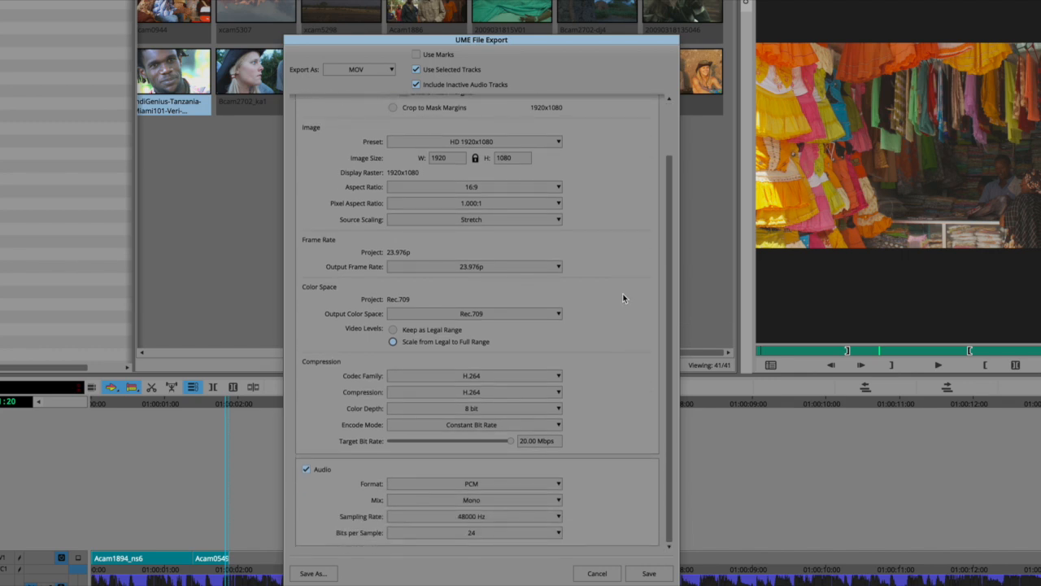
{"action": "scroll", "coordinate": [622, 298], "scroll_direction": "up", "scroll_amount": 2}
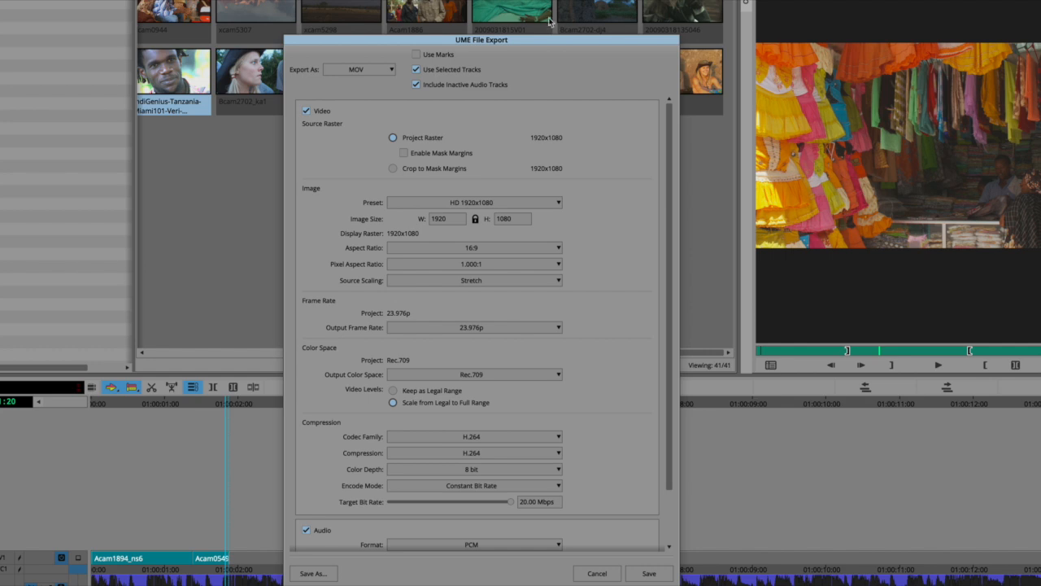
{"action": "left_click_drag", "start_coordinate": [534, 41], "coordinate": [510, 1]}
{"action": "left_click_drag", "start_coordinate": [652, 545], "coordinate": [687, 582]}
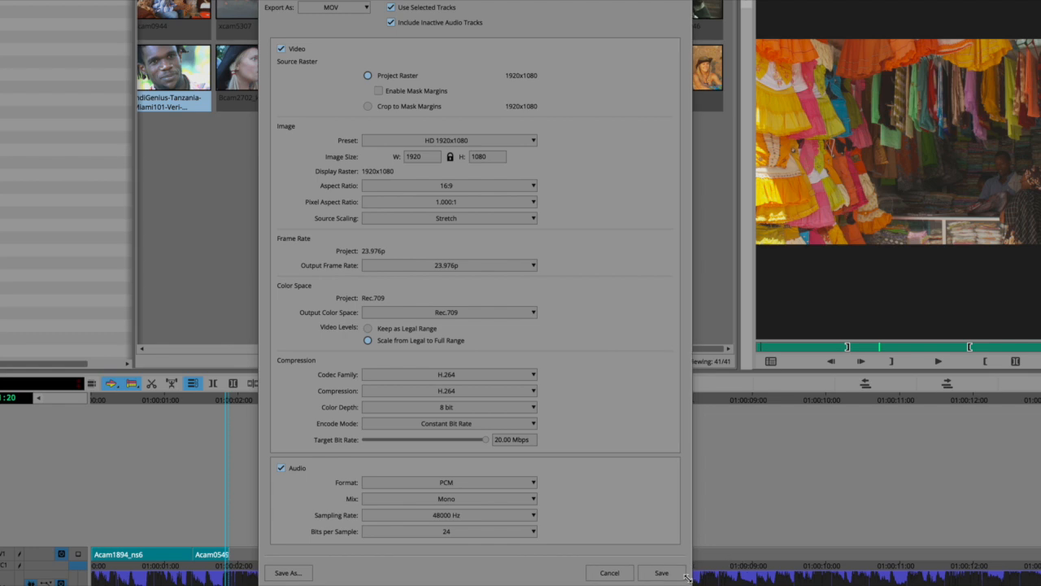
{"action": "left_click_drag", "start_coordinate": [688, 578], "coordinate": [676, 555]}
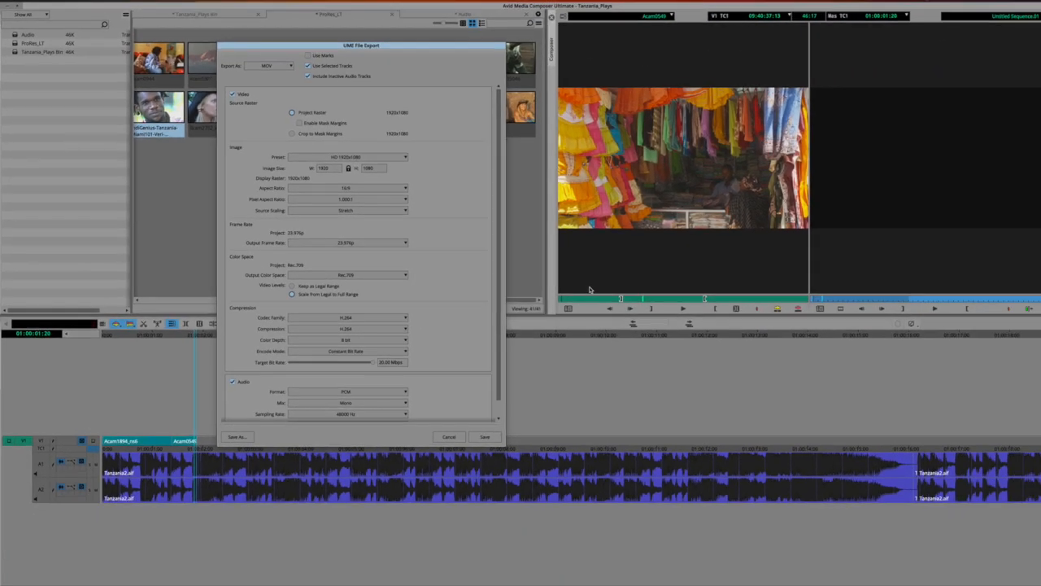
{"action": "left_click_drag", "start_coordinate": [504, 446], "coordinate": [581, 506]}
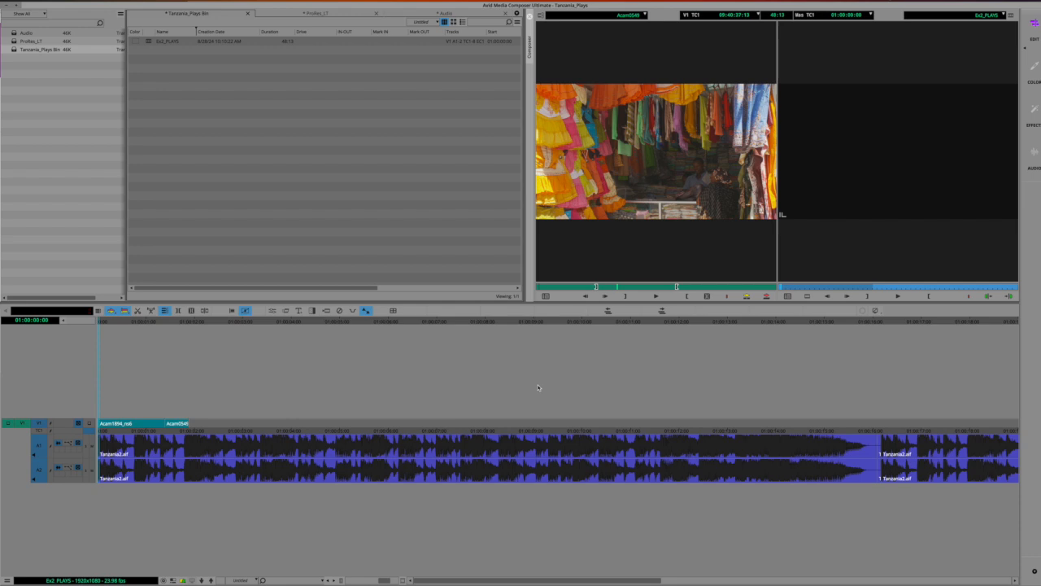
Step: Start exporting the Ex2_PLAYS sequence to a file in AVID EXPORTS and review its export options
{"action": "left_click", "coordinate": [84, 1]}
{"action": "mouse_move", "coordinate": [102, 117]}
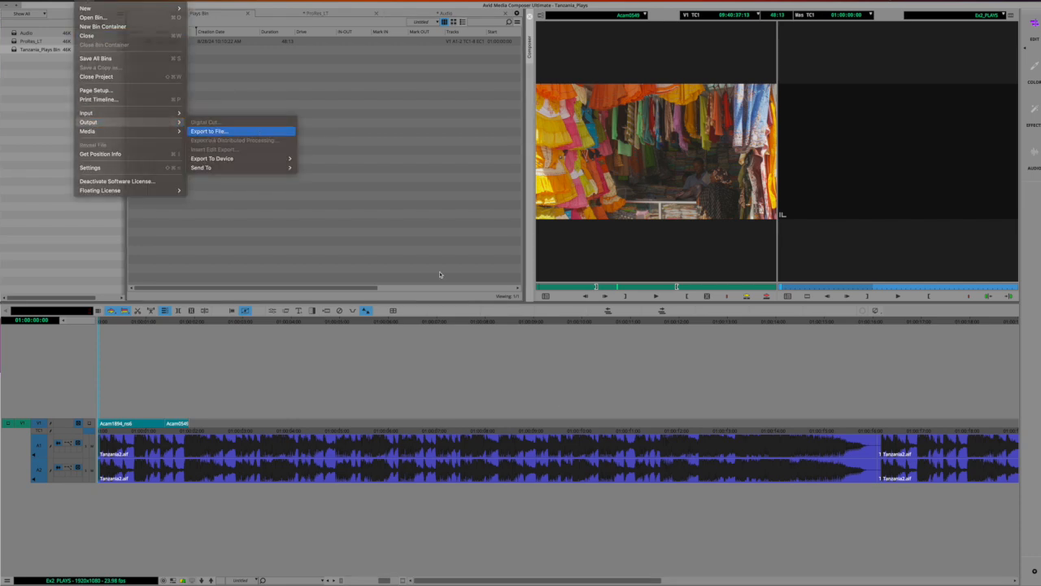
{"action": "key", "text": "Return"}
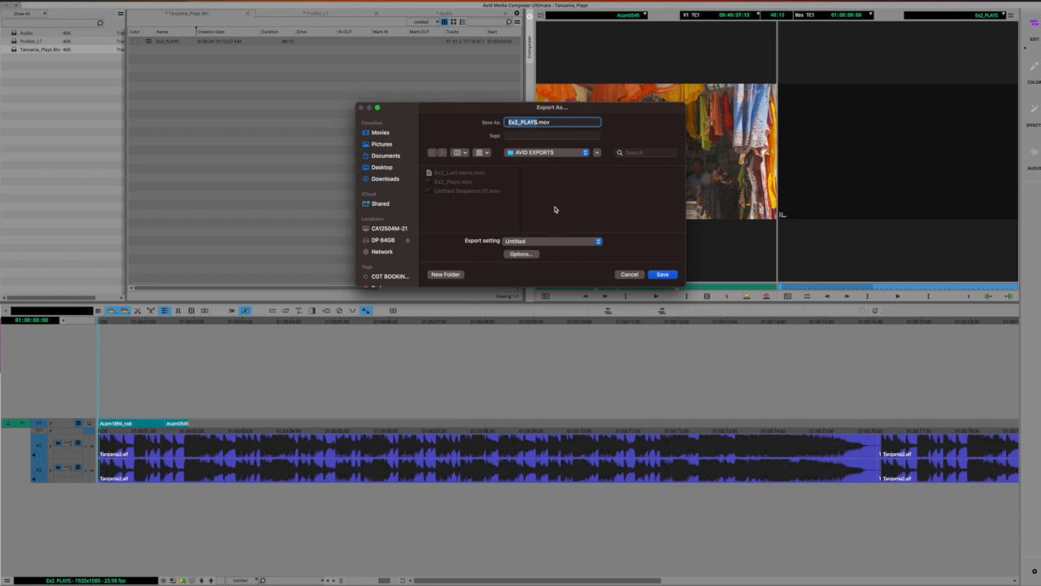
{"action": "left_click", "coordinate": [658, 274]}
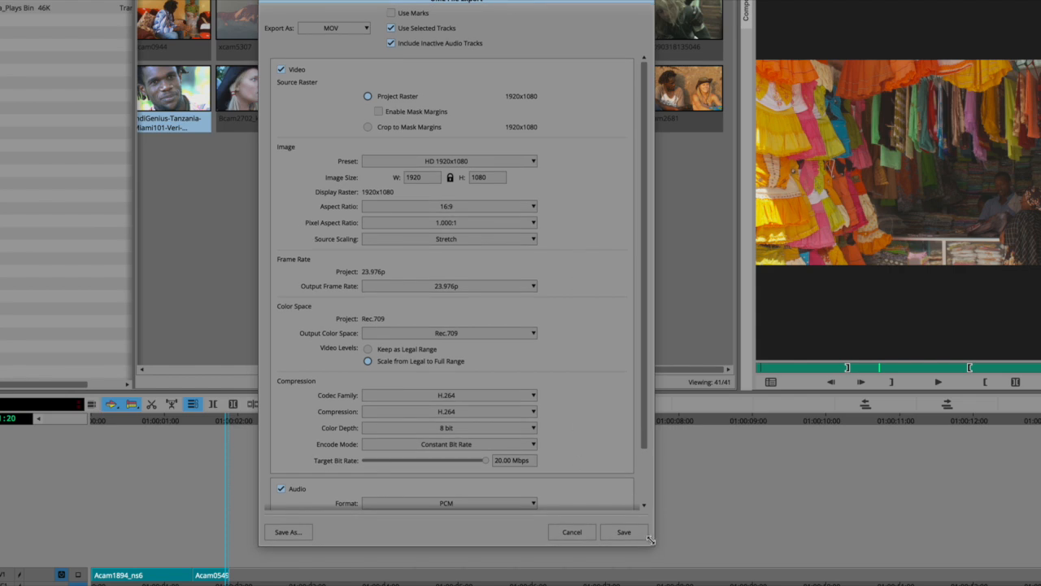
{"action": "left_click_drag", "start_coordinate": [651, 539], "coordinate": [687, 583]}
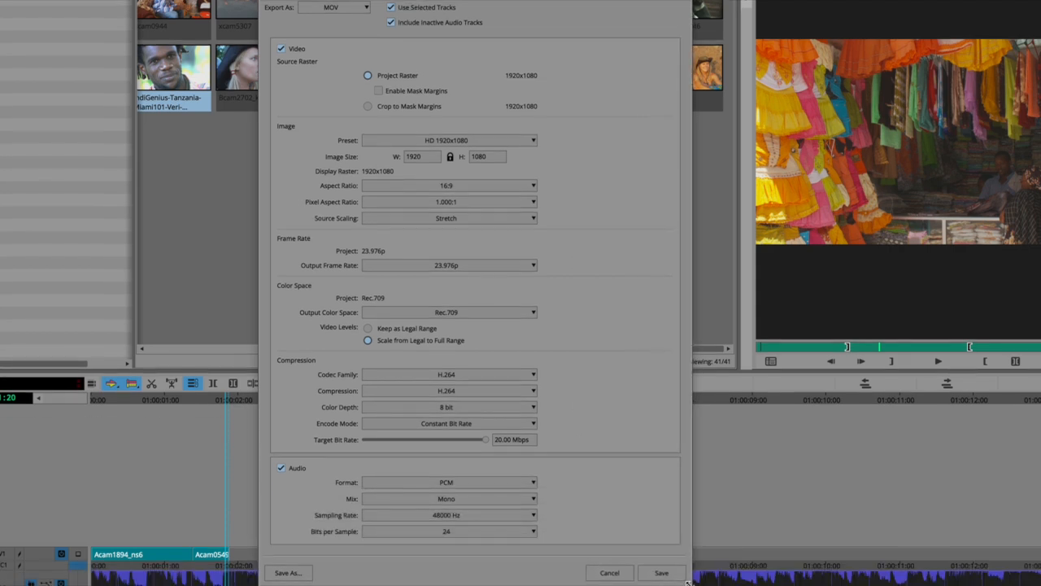
{"action": "left_click_drag", "start_coordinate": [687, 583], "coordinate": [678, 546]}
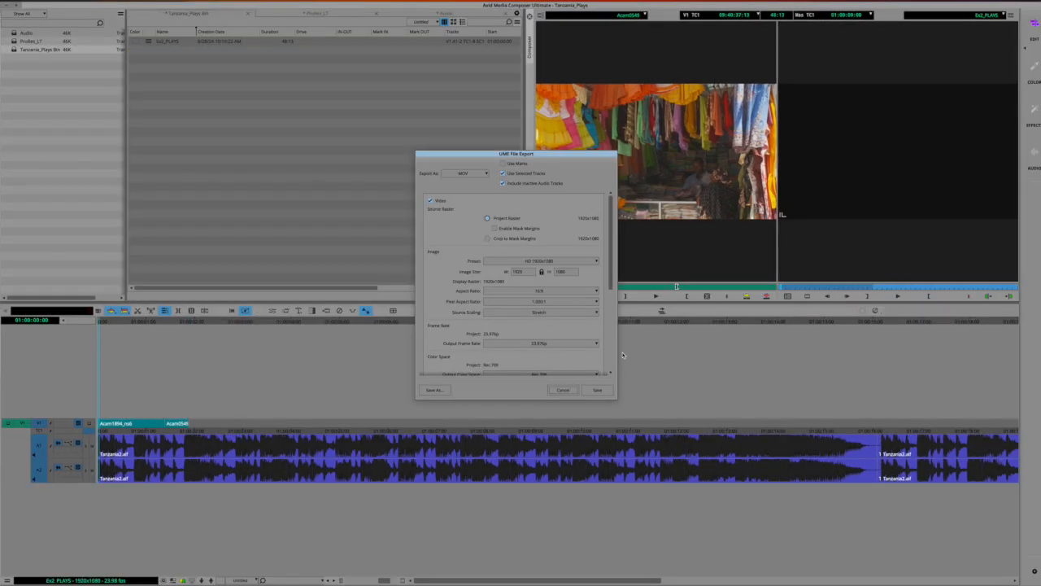
Step: Save the export options and export the sequence as Ex2_PLAYS.mov, replacing the existing file
{"action": "left_click", "coordinate": [600, 390]}
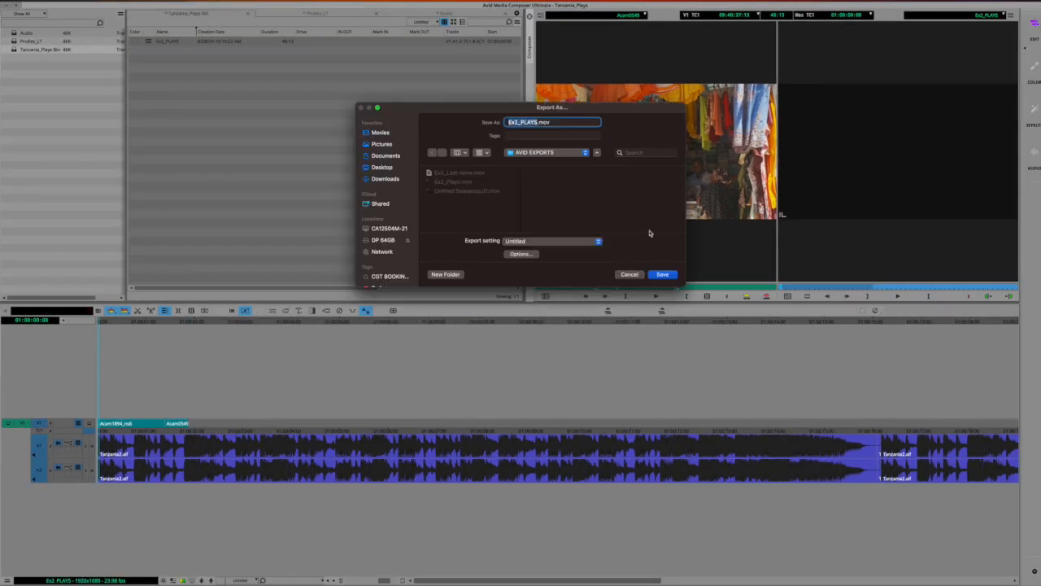
{"action": "left_click", "coordinate": [667, 276]}
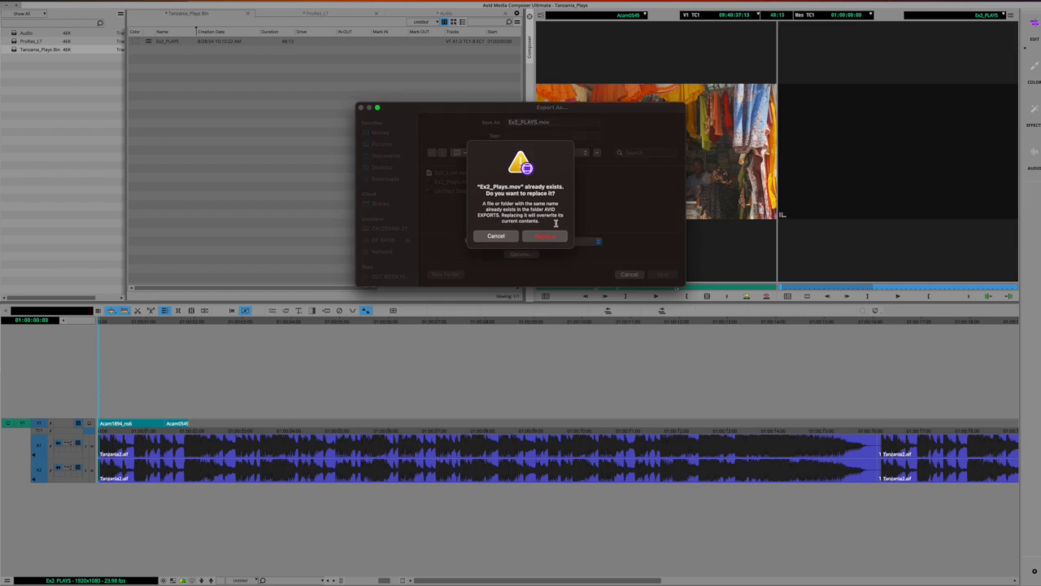
{"action": "left_click", "coordinate": [545, 237]}
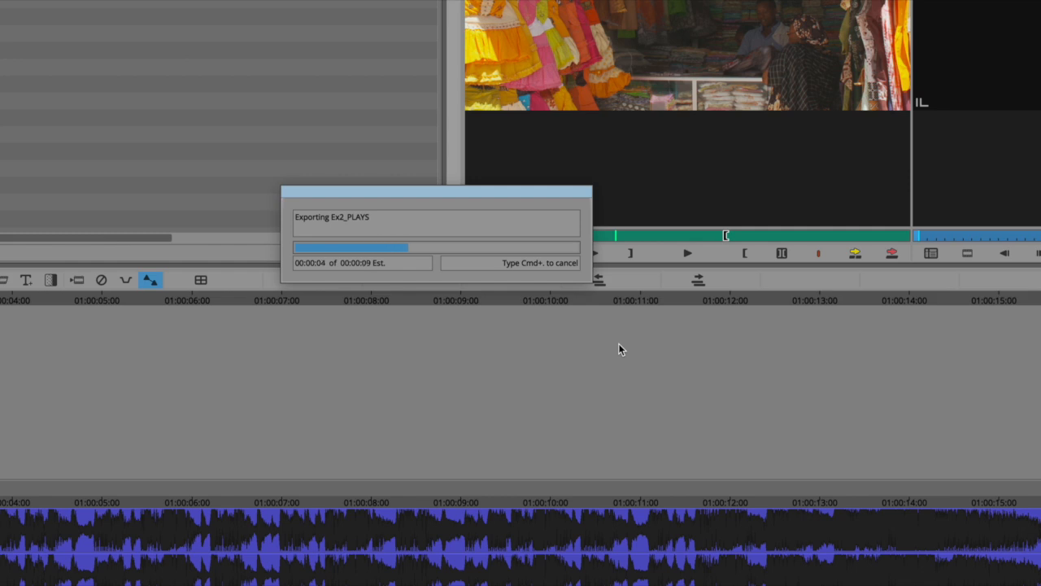
Step: Capture screenshots of the export progress window and of the Export to File command
{"action": "key", "text": "super+shift+4"}
{"action": "left_click_drag", "start_coordinate": [266, 149], "coordinate": [618, 336]}
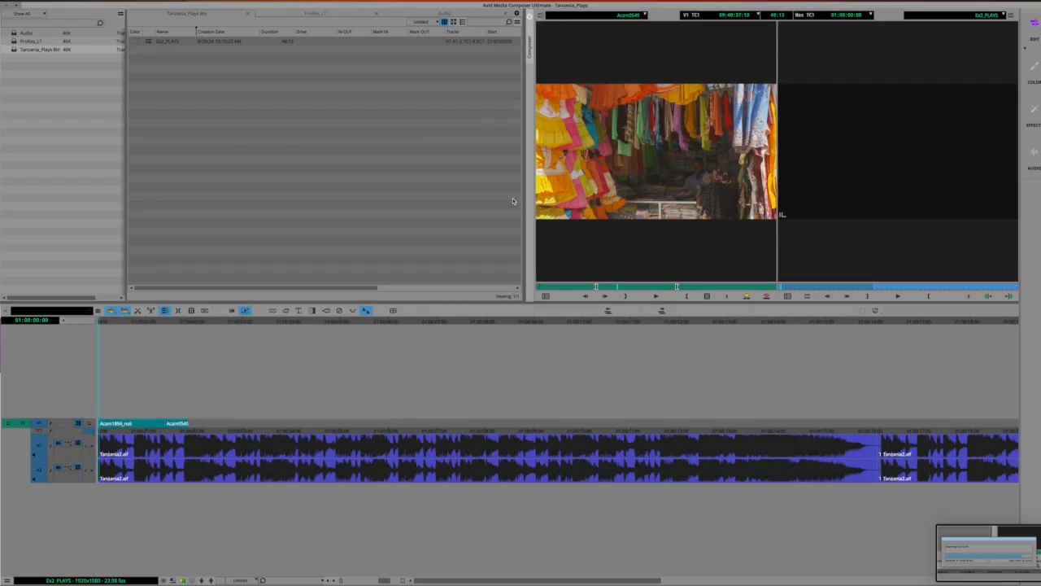
{"action": "left_click", "coordinate": [81, 2]}
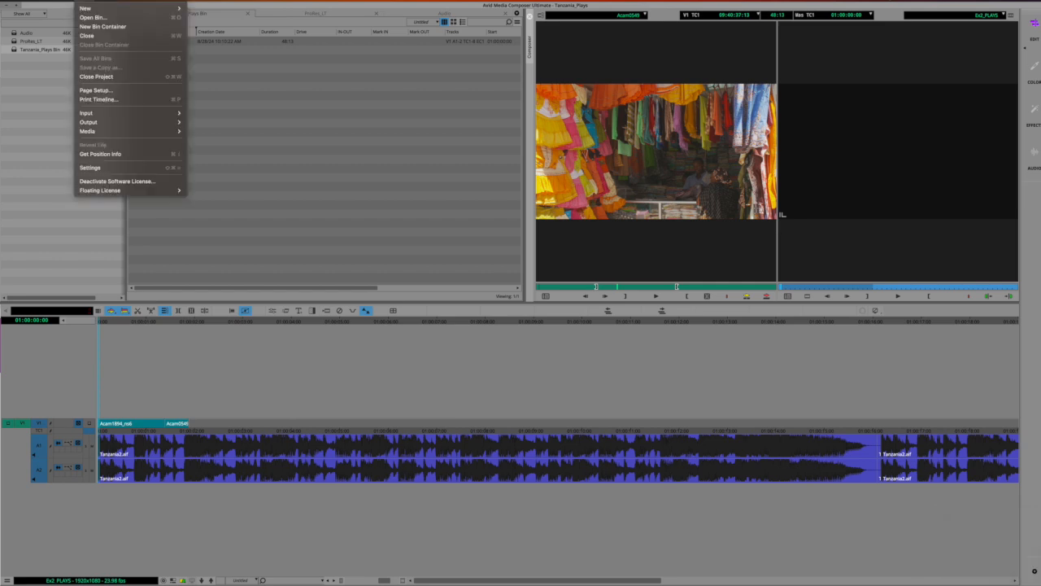
{"action": "mouse_move", "coordinate": [130, 122]}
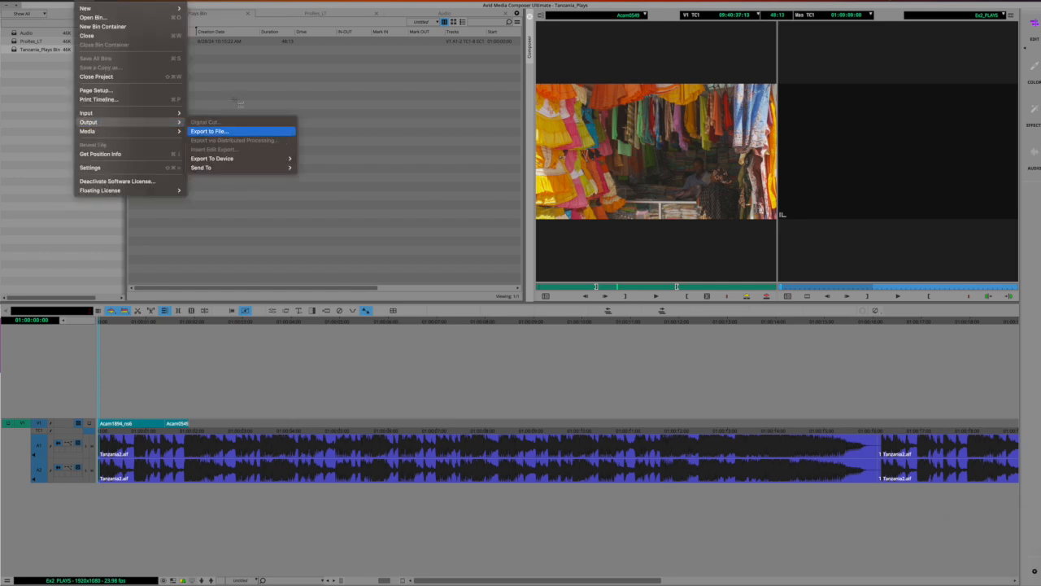
{"action": "left_click_drag", "start_coordinate": [70, 2], "coordinate": [299, 202]}
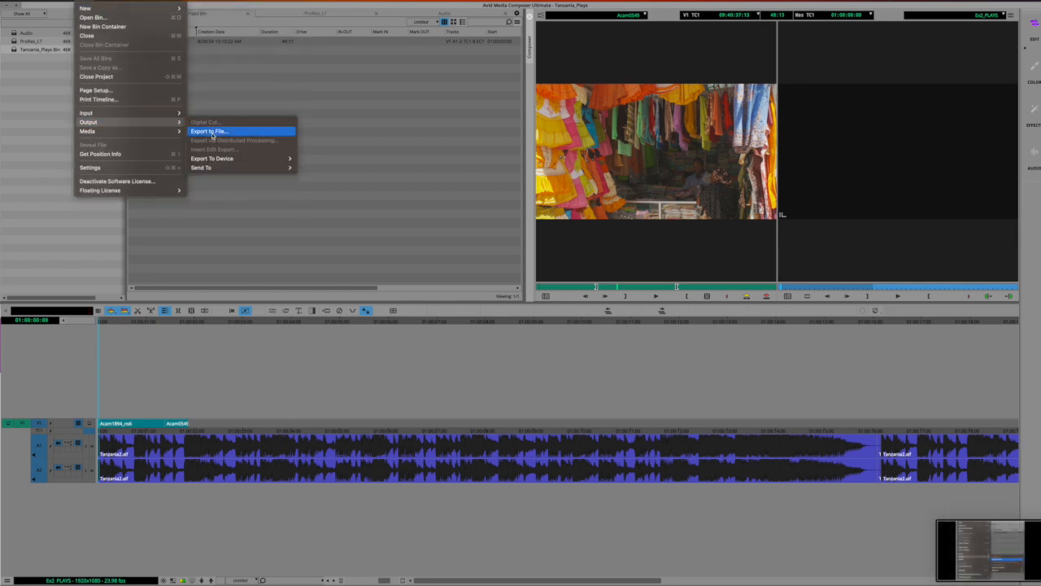
Step: Begin another file export of Ex2_PLAYS and capture a screenshot of its file name and destination dialog
{"action": "left_click", "coordinate": [327, 201]}
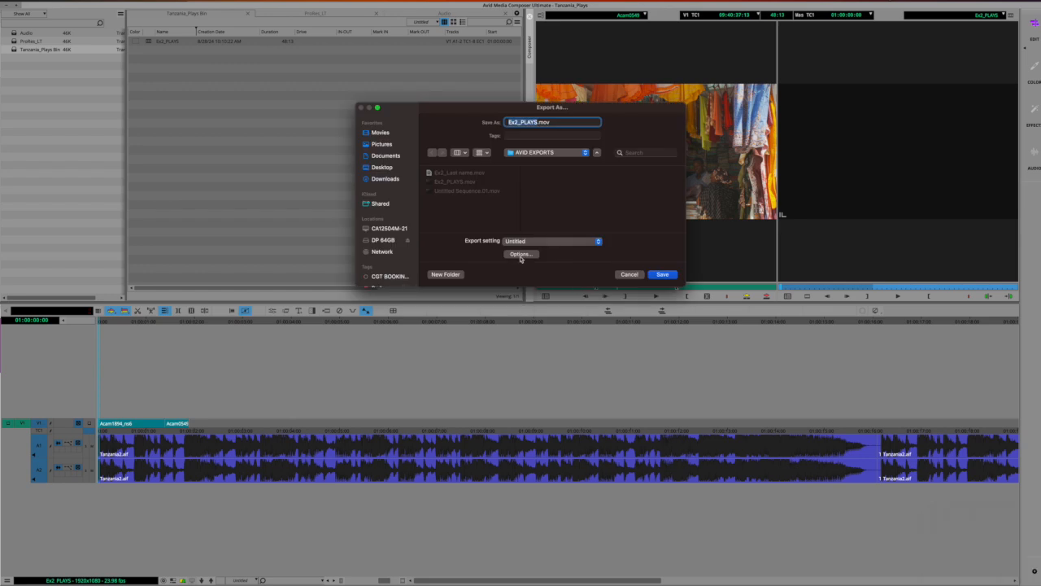
{"action": "key", "text": "super+shift+4"}
{"action": "left_click_drag", "start_coordinate": [414, 111], "coordinate": [689, 288]}
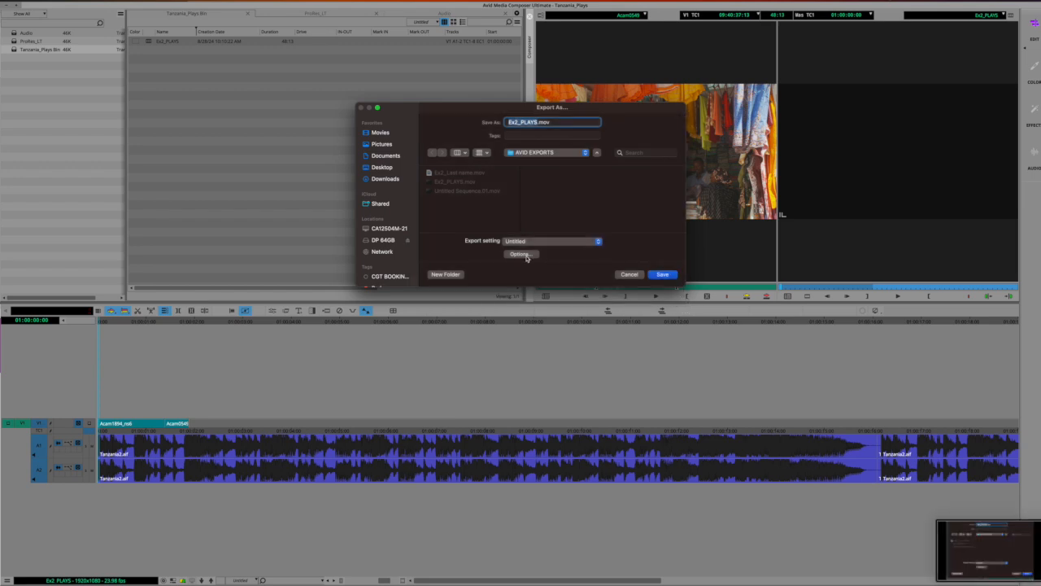
Step: Open the export options, enlarge the window to show all settings, and capture a screenshot of it
{"action": "left_click", "coordinate": [525, 254]}
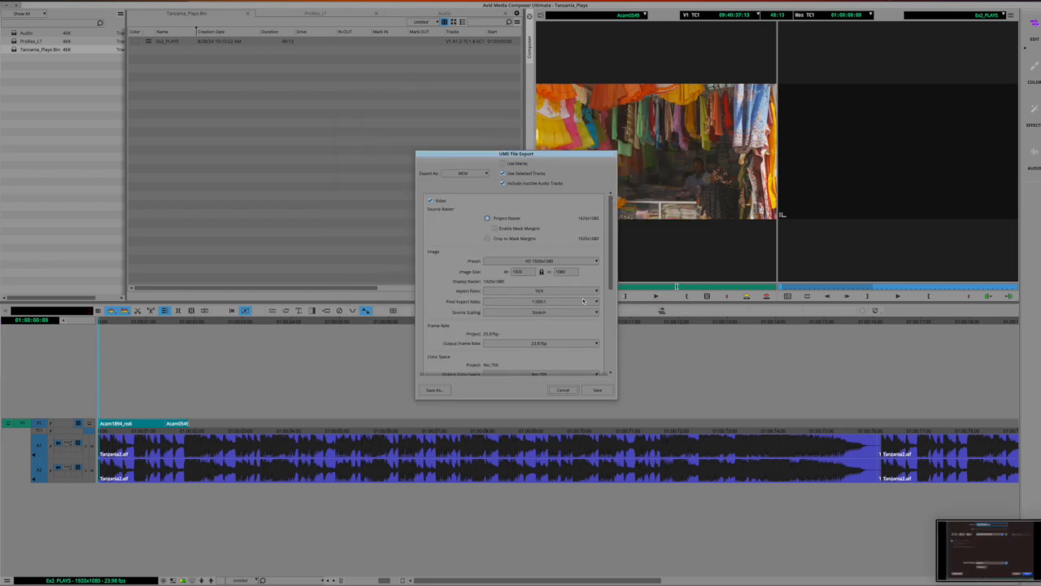
{"action": "left_click_drag", "start_coordinate": [617, 398], "coordinate": [777, 580]}
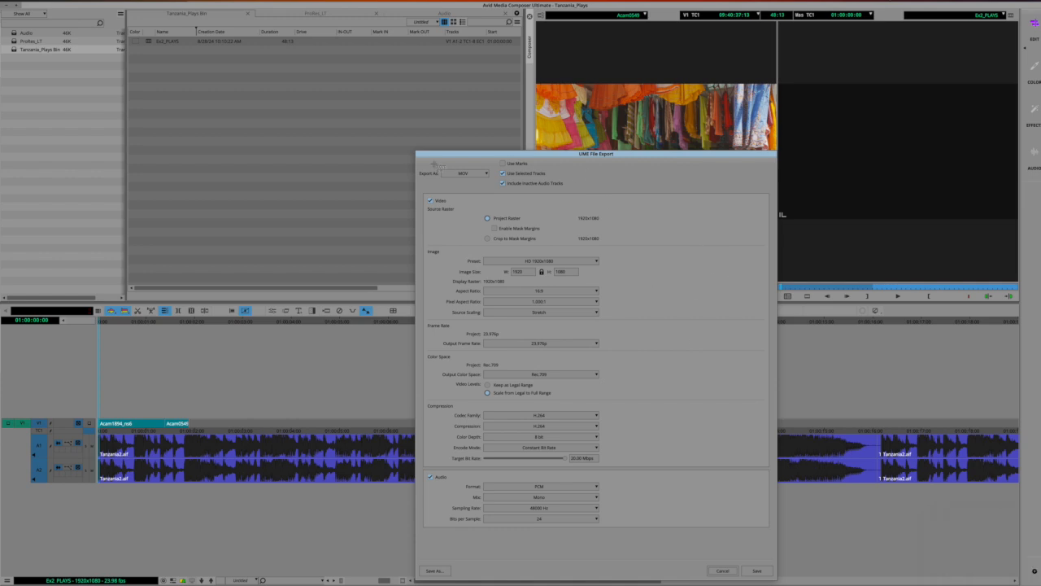
{"action": "left_click_drag", "start_coordinate": [415, 153], "coordinate": [777, 580]}
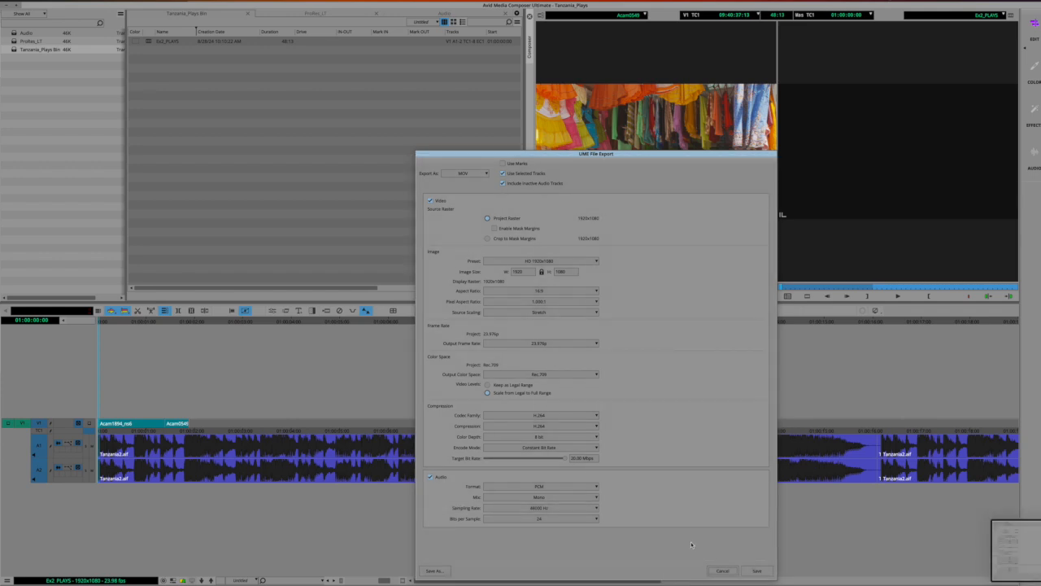
Step: Save the options, capture the export dialog again, and export Ex2_PLAYS.mov over the existing file
{"action": "left_click", "coordinate": [756, 570]}
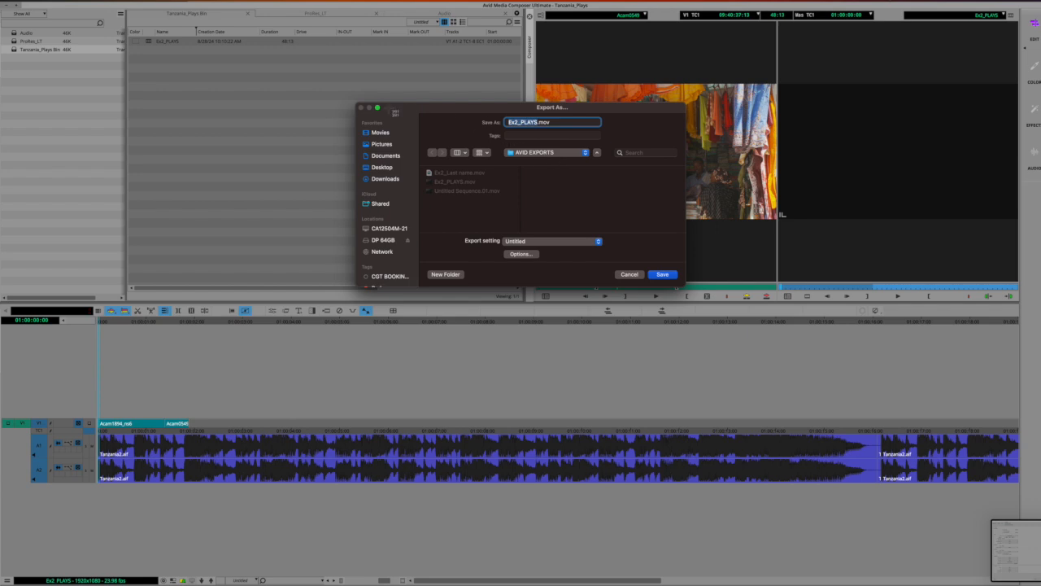
{"action": "left_click_drag", "start_coordinate": [390, 101], "coordinate": [686, 286]}
{"action": "left_click", "coordinate": [664, 274]}
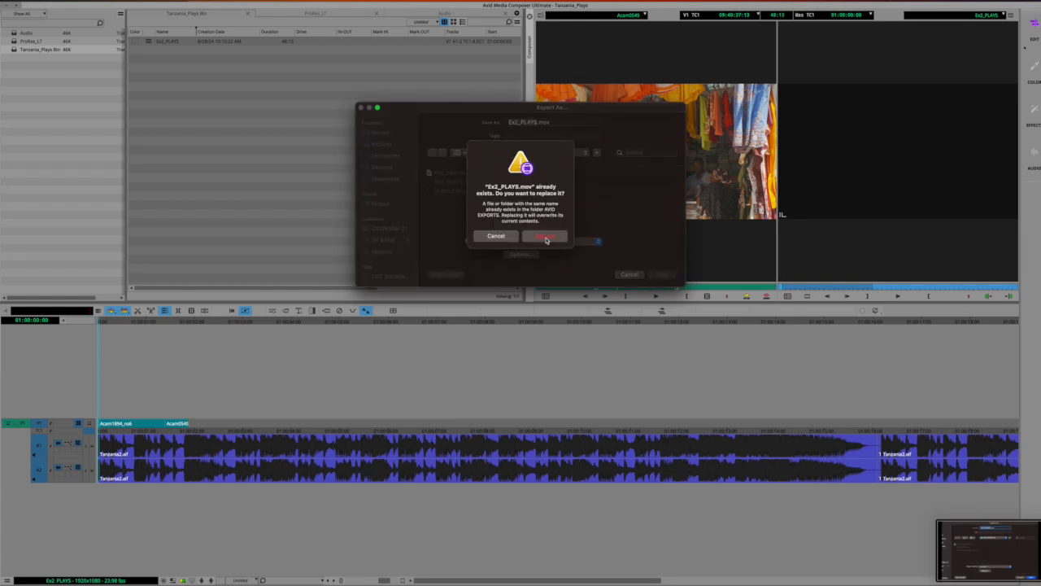
{"action": "left_click", "coordinate": [545, 238]}
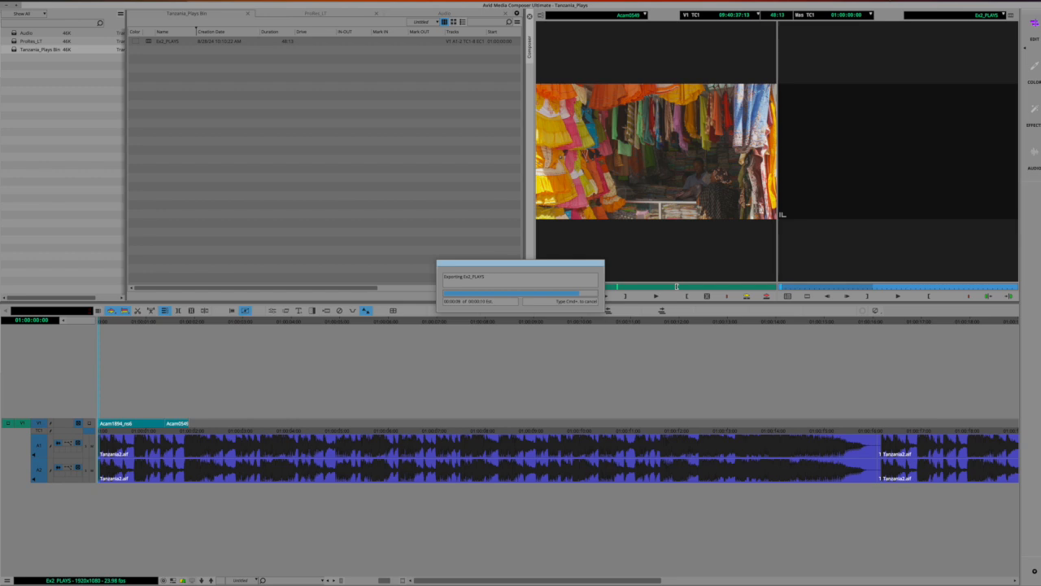
{"action": "left_click", "coordinate": [37, 0]}
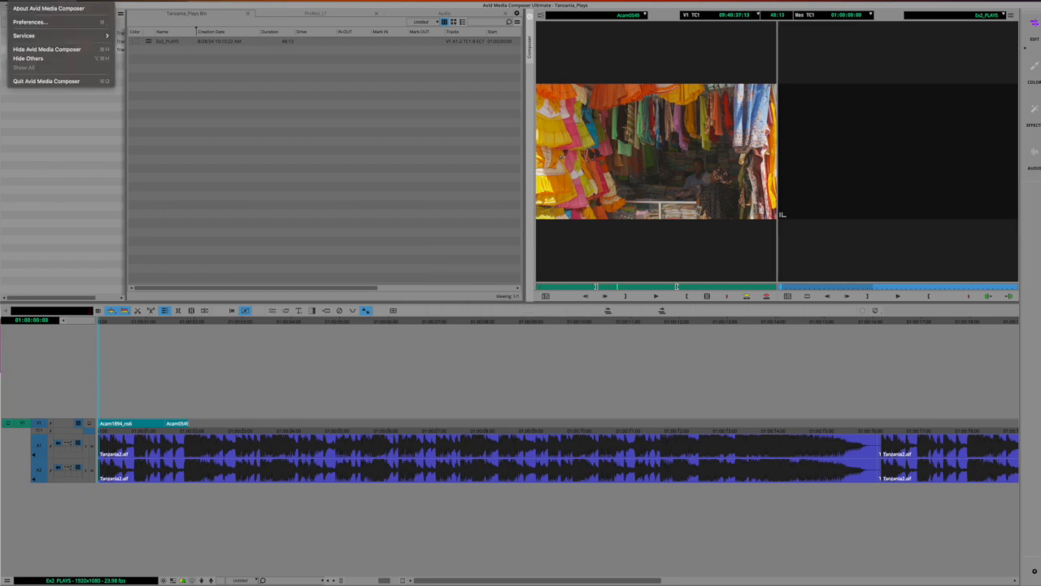
{"action": "left_click", "coordinate": [47, 81]}
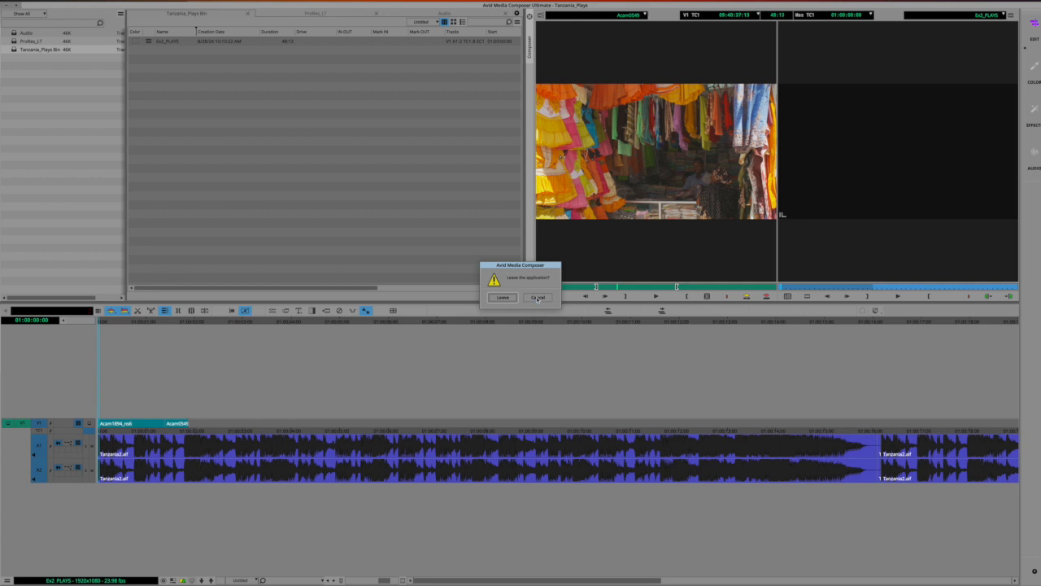
{"action": "left_click", "coordinate": [538, 297]}
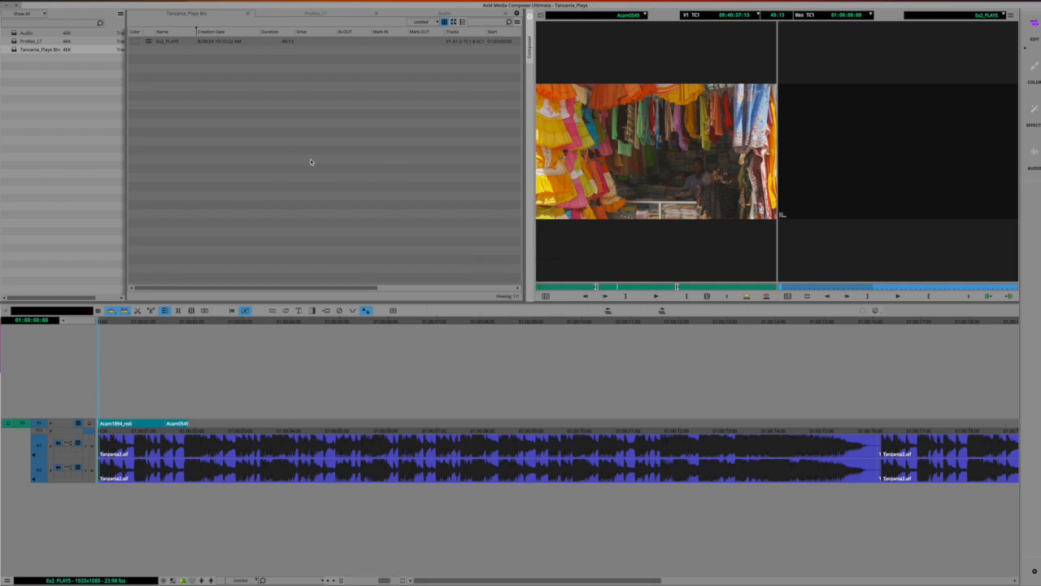
Step: Show the ProRes_LT bin's clips in Script view and select all of them
{"action": "left_click", "coordinate": [315, 13]}
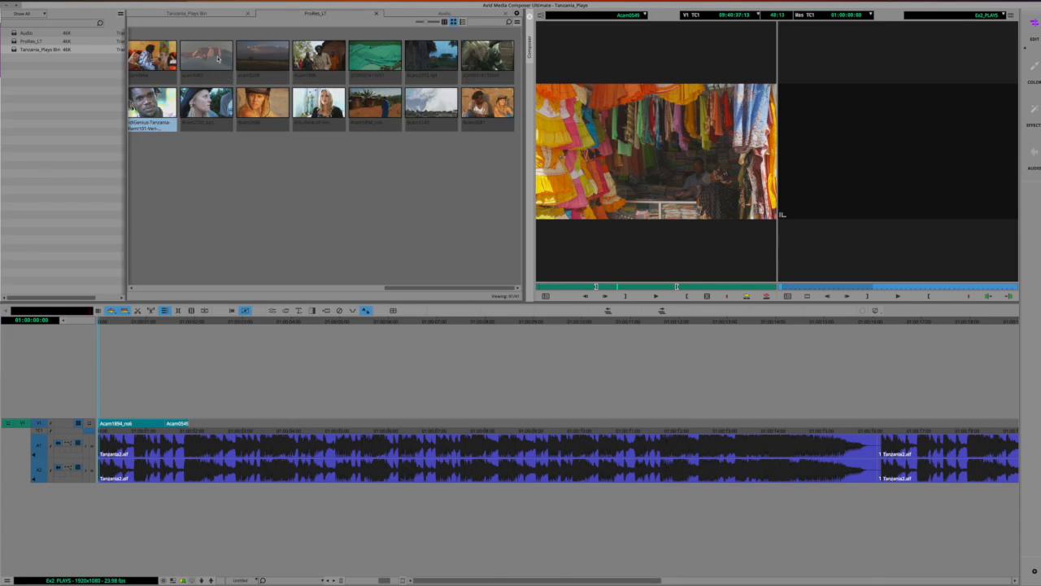
{"action": "left_click", "coordinate": [156, 53]}
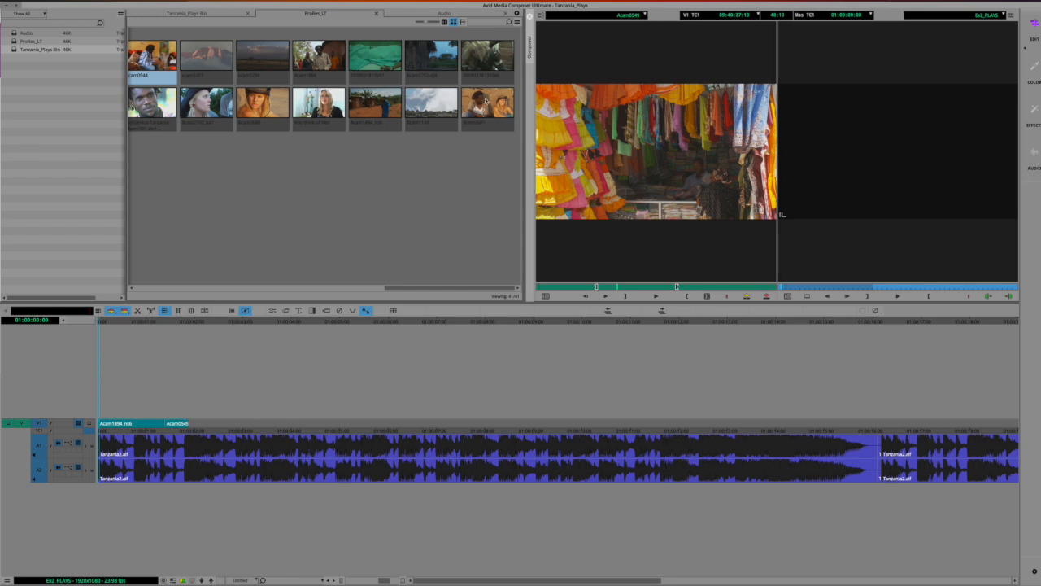
{"action": "left_click", "coordinate": [463, 22]}
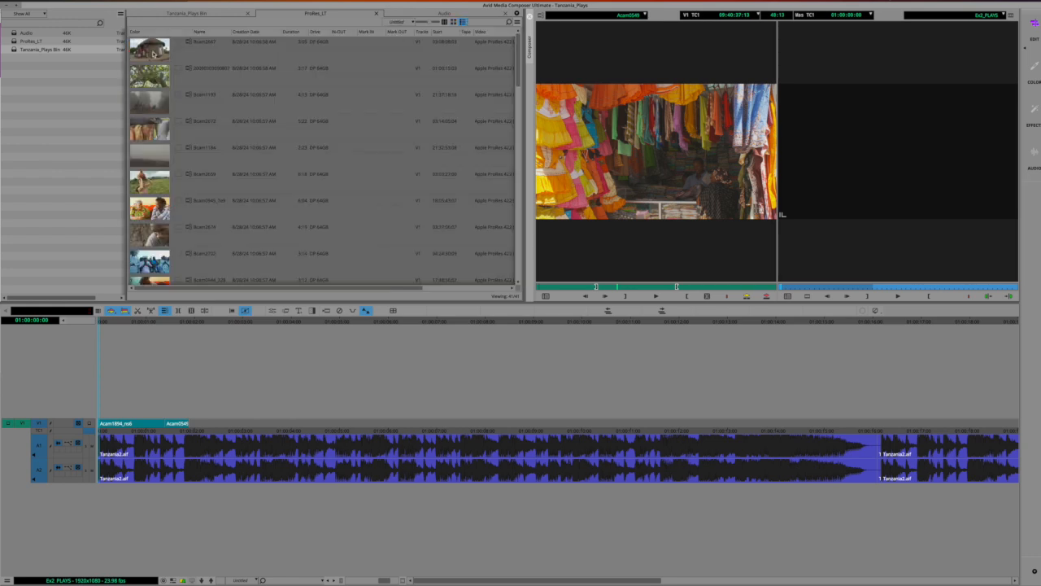
{"action": "left_click", "coordinate": [155, 53]}
{"action": "scroll", "coordinate": [159, 245], "scroll_direction": "down", "scroll_amount": 10}
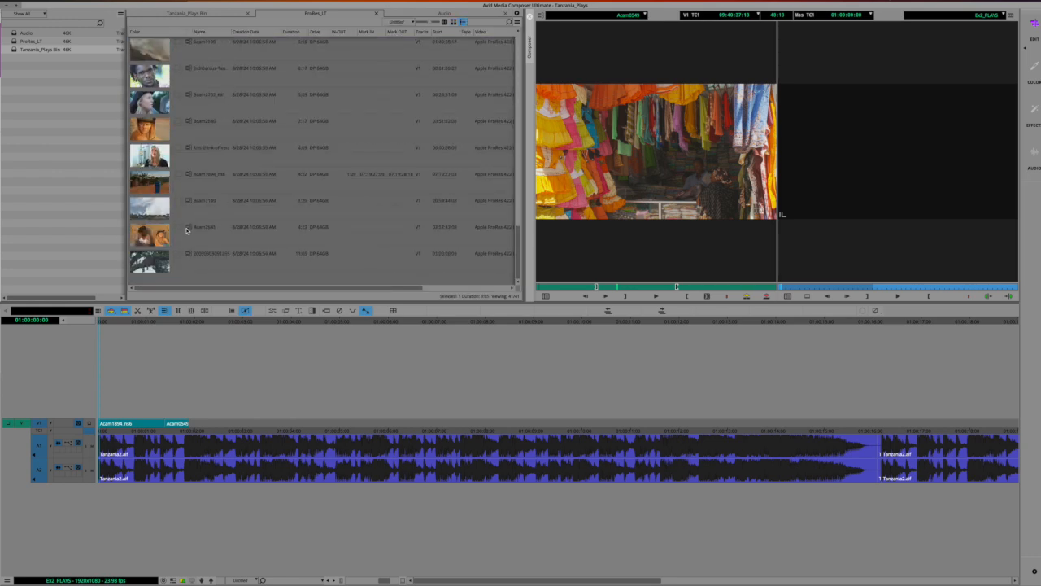
{"action": "left_click", "coordinate": [161, 262], "text": "shift"}
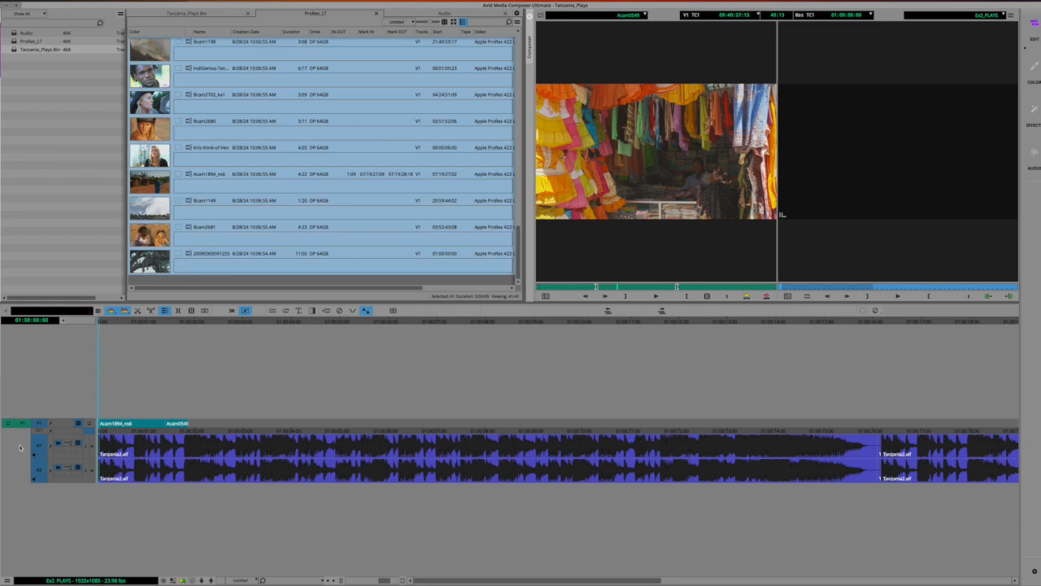
Step: Disable audio tracks A1 and A2 and edit all selected clips onto V1 at the start of the sequence
{"action": "left_click_drag", "start_coordinate": [35, 452], "coordinate": [36, 470]}
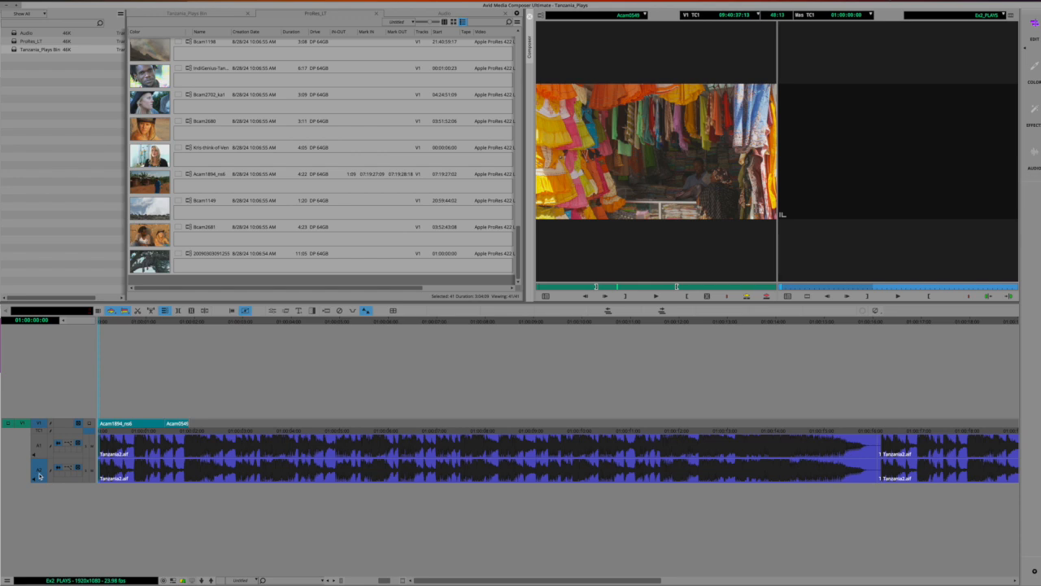
{"action": "left_click", "coordinate": [152, 236]}
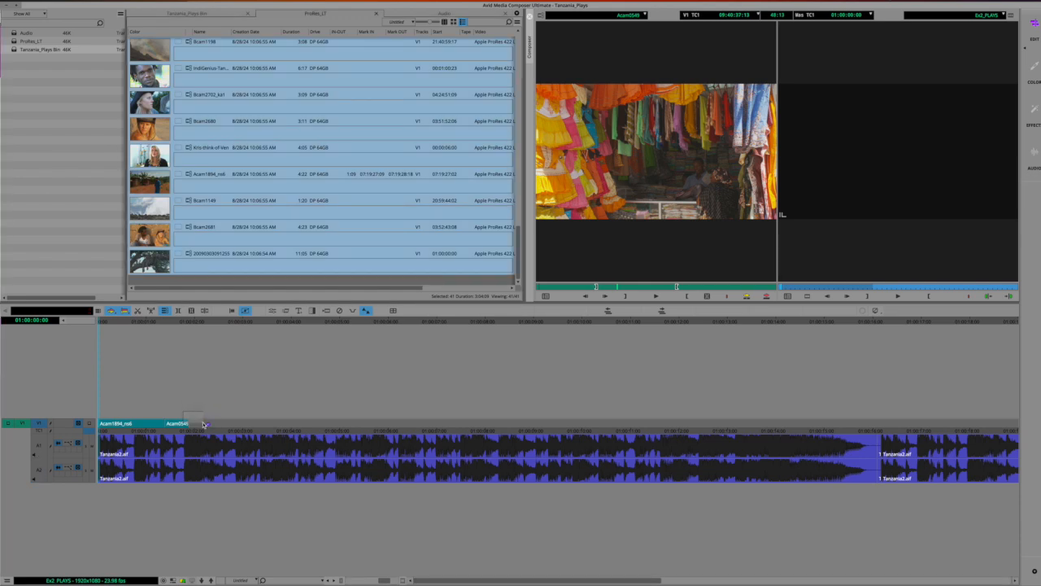
{"action": "left_click_drag", "start_coordinate": [206, 418], "coordinate": [207, 418]}
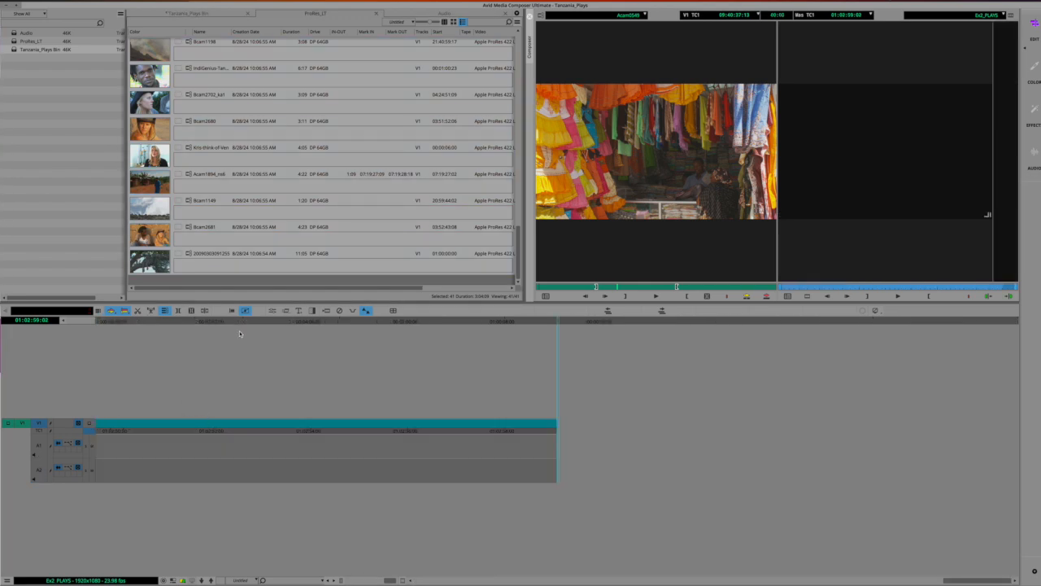
Step: Ripple-trim the tail of Bcam2667 at the start of the sequence back to 01:00:00:23
{"action": "scroll", "coordinate": [259, 390], "scroll_direction": "left", "scroll_amount": 10}
{"action": "scroll", "coordinate": [259, 390], "scroll_direction": "left", "scroll_amount": 10}
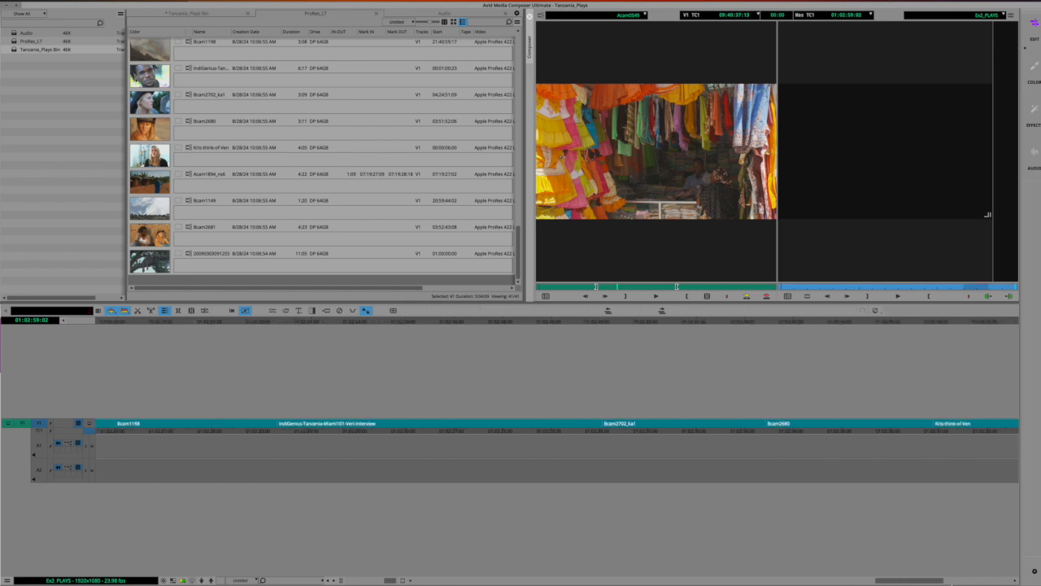
{"action": "left_click_drag", "start_coordinate": [910, 580], "coordinate": [615, 579]}
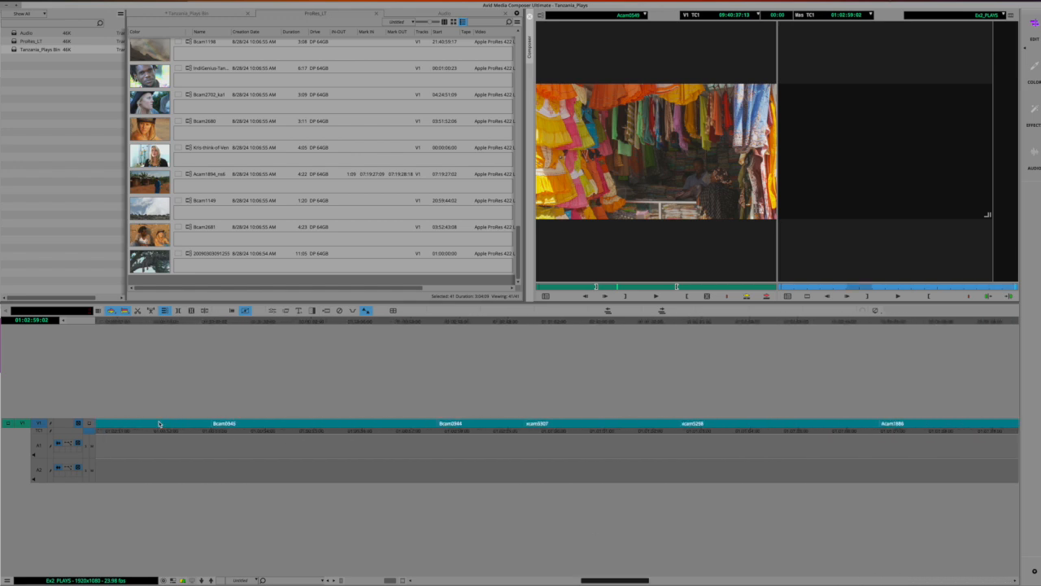
{"action": "left_click_drag", "start_coordinate": [610, 580], "coordinate": [447, 580]}
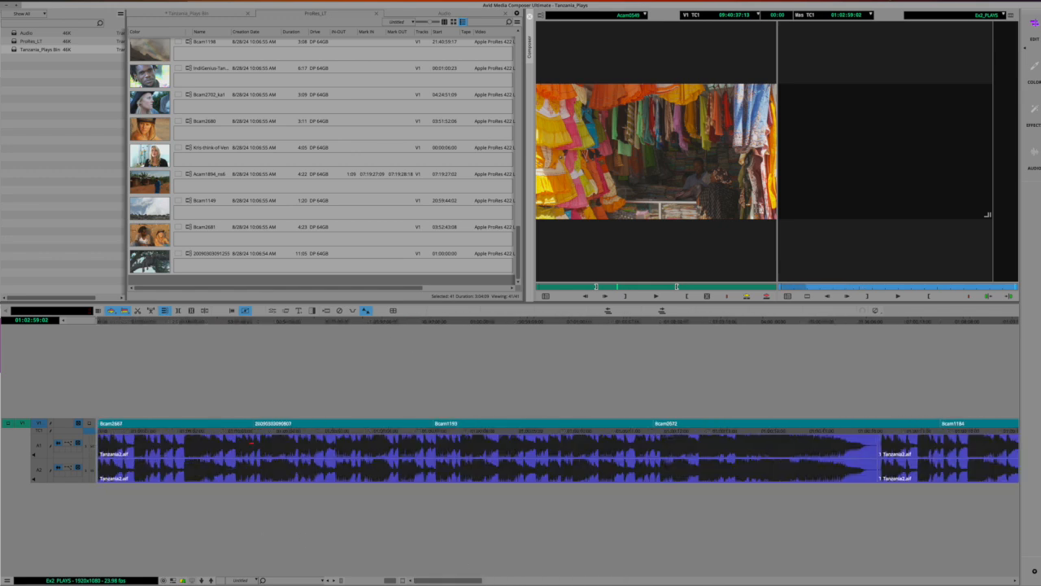
{"action": "left_click_drag", "start_coordinate": [249, 423], "coordinate": [135, 413]}
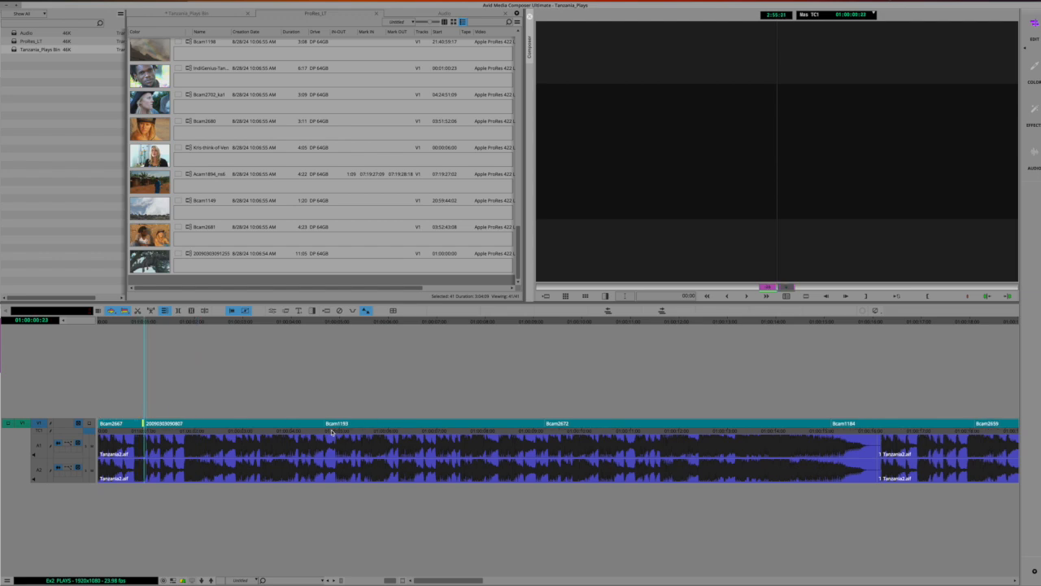
Step: Select the cut before Bcam1193 as the trim point and enlarge the height of track V1
{"action": "left_click", "coordinate": [323, 423]}
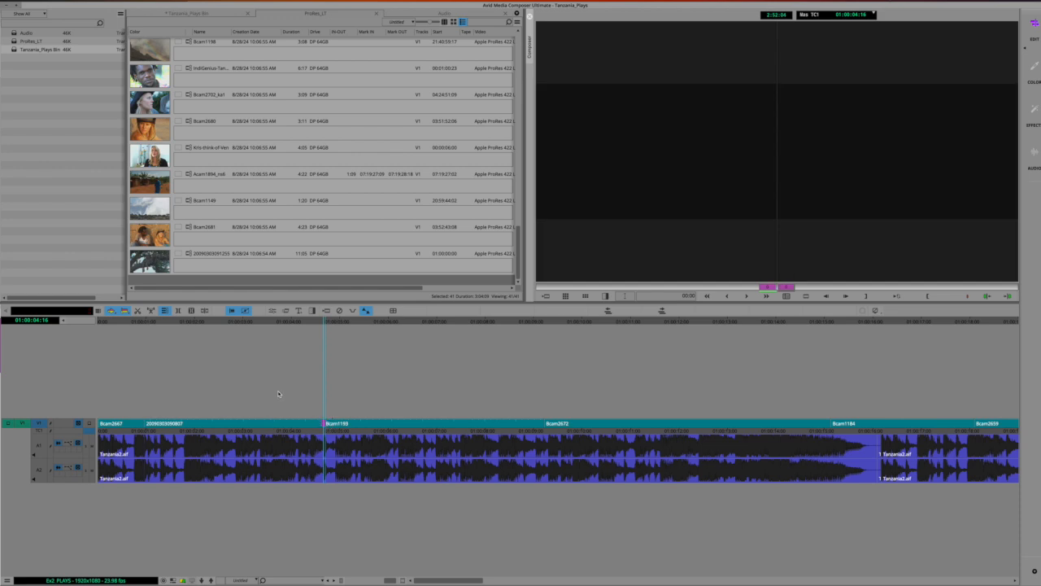
{"action": "key", "text": "super+l"}
{"action": "key", "text": "super+l"}
{"action": "key", "text": "super+l"}
{"action": "key", "text": "super+l"}
{"action": "key", "text": "super+l"}
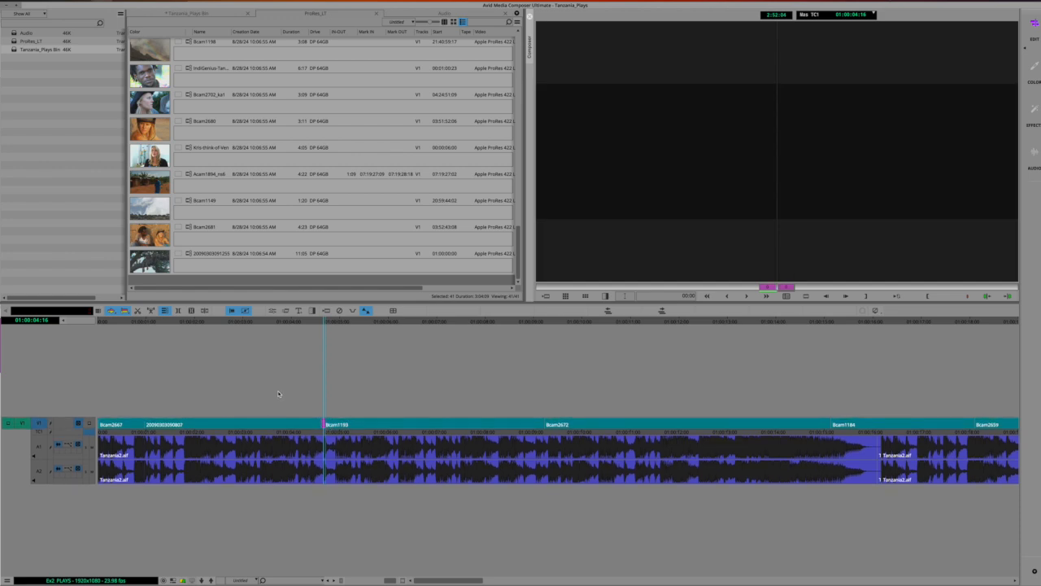
{"action": "key", "text": "super+l"}
{"action": "key", "text": "super+l"}
{"action": "key", "text": "super+l"}
{"action": "key", "text": "super+l"}
{"action": "key", "text": "super+l"}
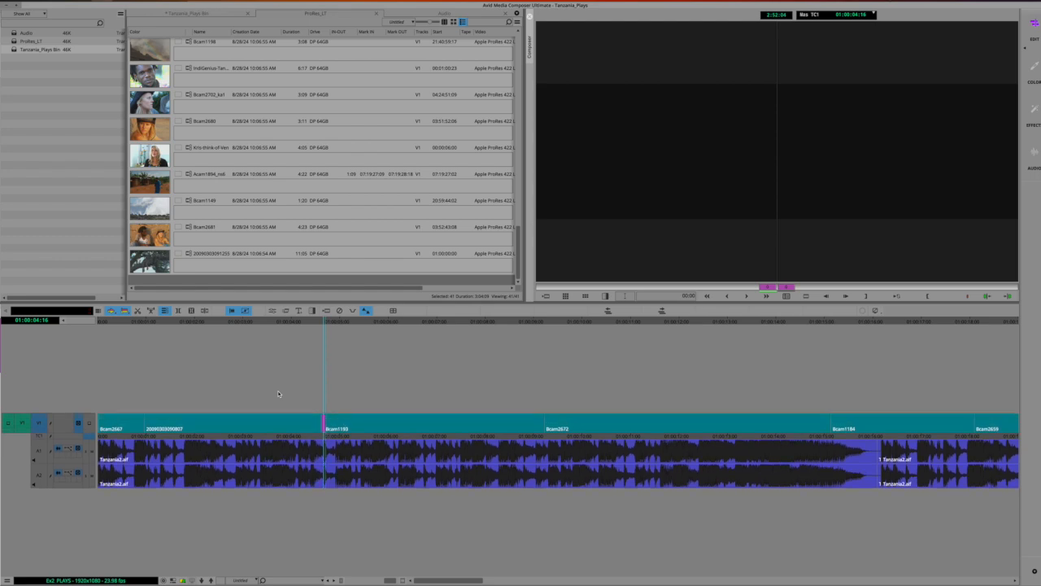
{"action": "key", "text": "super+l"}
{"action": "key", "text": "super+l"}
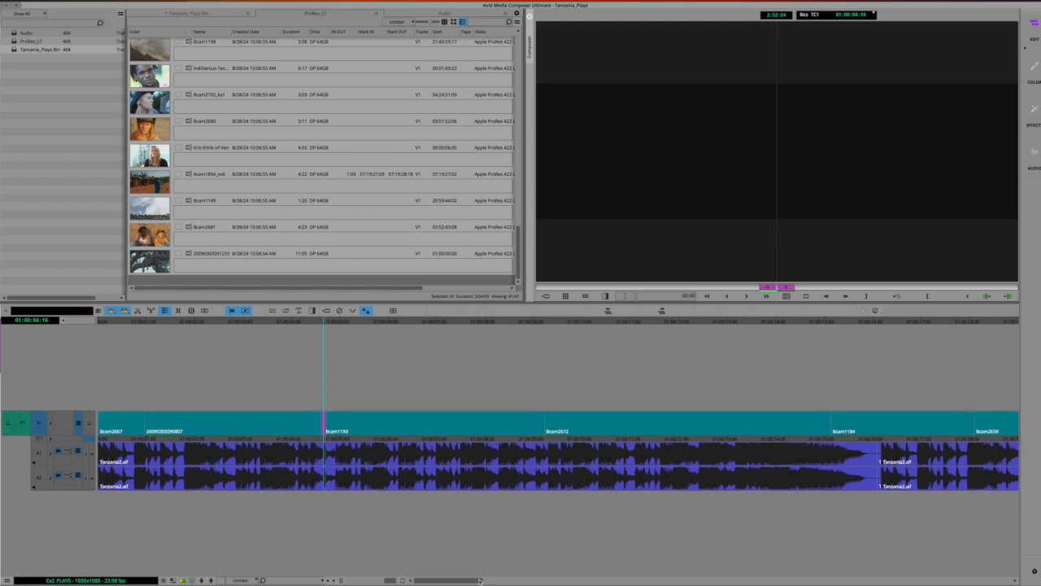
Step: Open the Timeline settings, review the display options, and close them
{"action": "mouse_move", "coordinate": [481, 581]}
{"action": "left_mouse_down"}
{"action": "mouse_move", "coordinate": [511, 581]}
{"action": "mouse_move", "coordinate": [478, 581]}
{"action": "left_mouse_up"}
{"action": "left_click", "coordinate": [262, 581]}
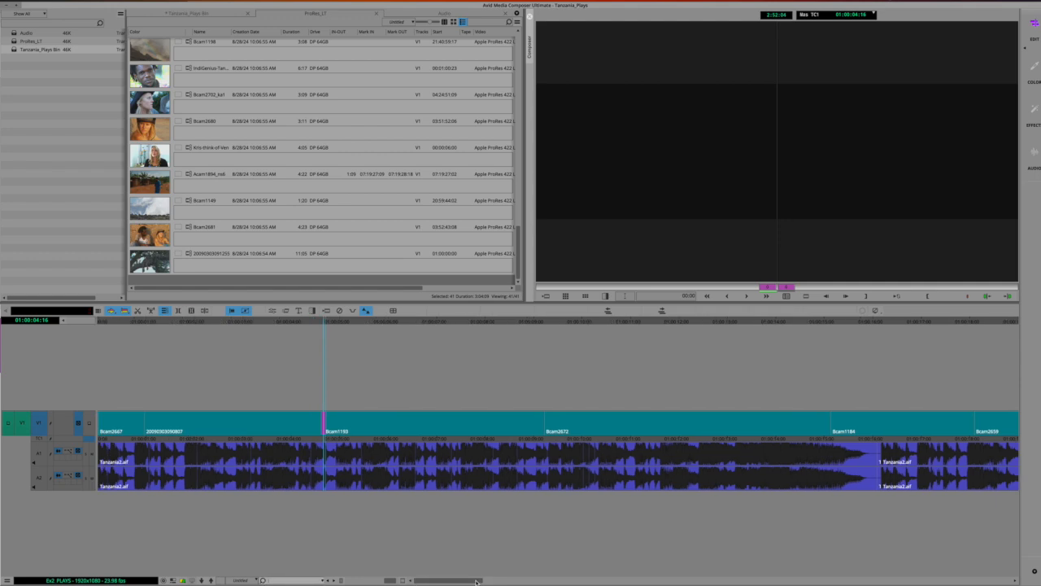
{"action": "mouse_move", "coordinate": [483, 581]}
{"action": "left_mouse_down"}
{"action": "mouse_move", "coordinate": [509, 581]}
{"action": "mouse_move", "coordinate": [471, 580]}
{"action": "left_mouse_up"}
{"action": "key", "text": "super+equal"}
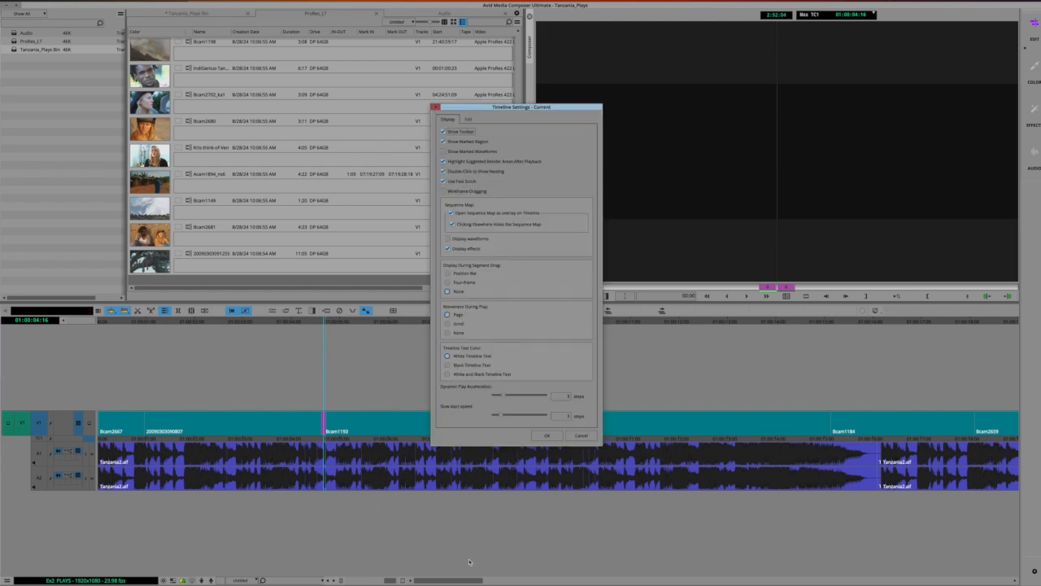
{"action": "left_click", "coordinate": [546, 436]}
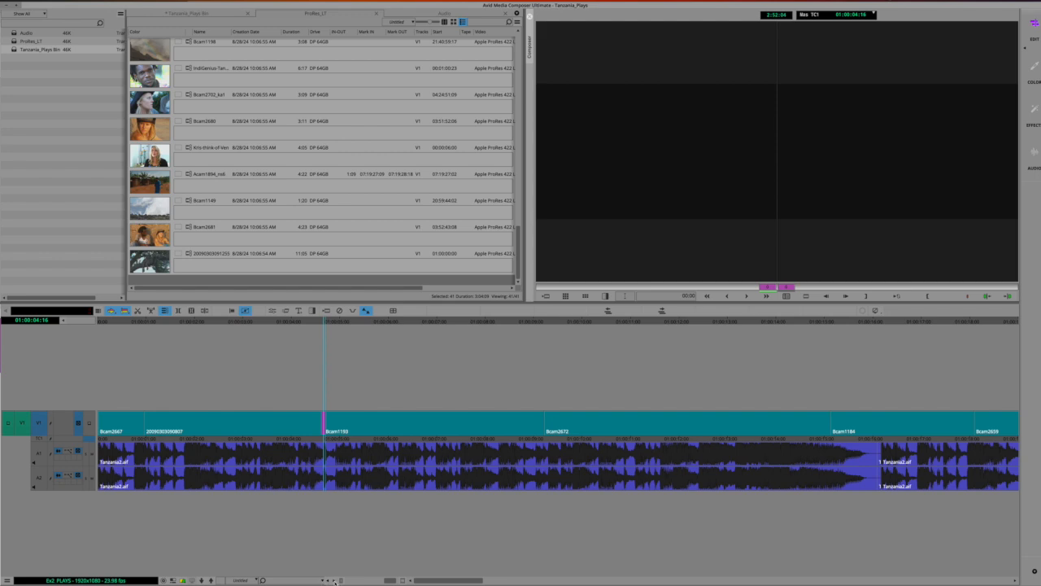
{"action": "left_click", "coordinate": [404, 580]}
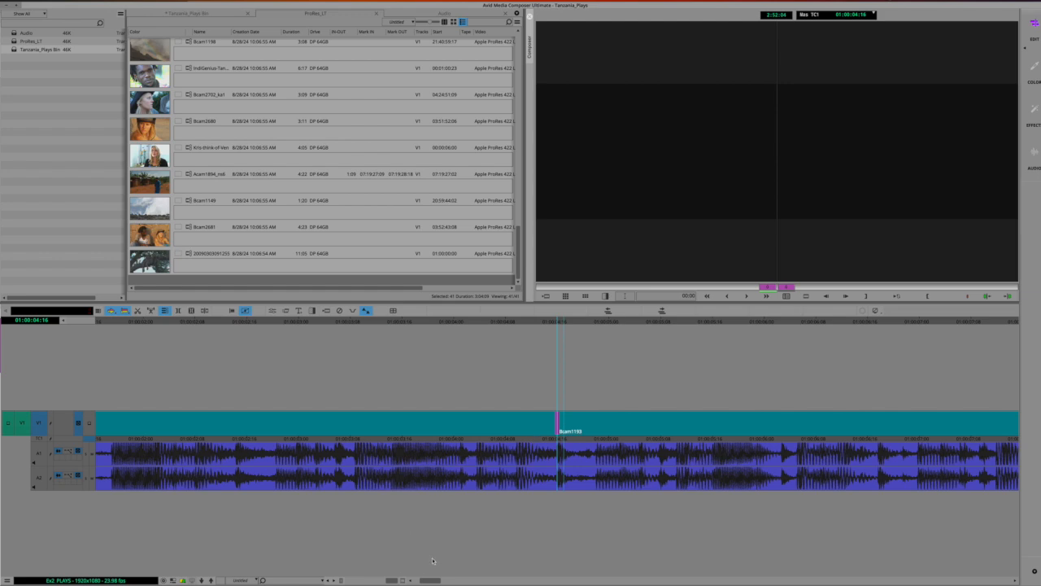
{"action": "left_click", "coordinate": [403, 580]}
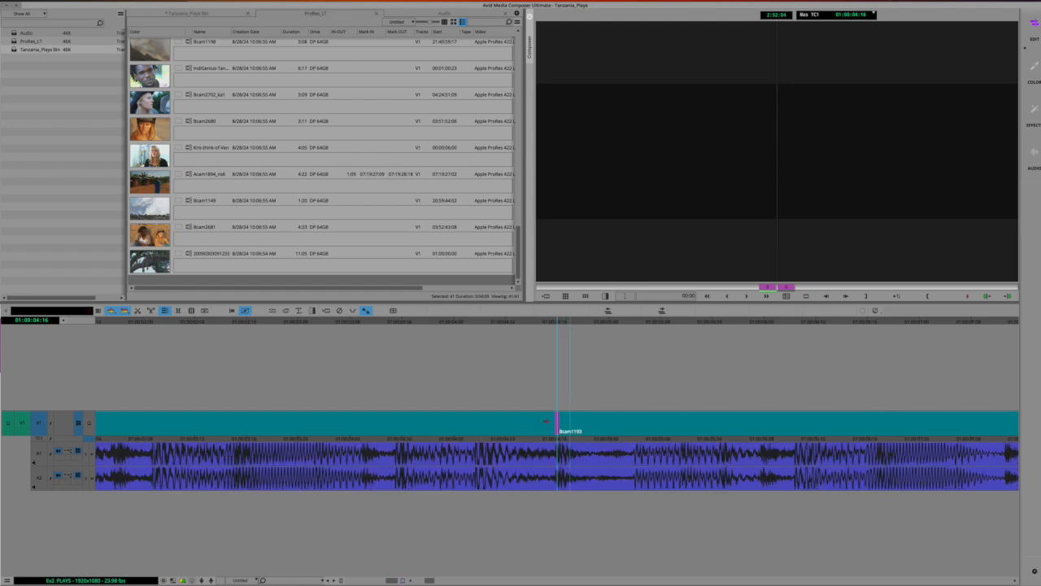
{"action": "left_click_drag", "start_coordinate": [553, 422], "coordinate": [539, 424]}
{"action": "left_click", "coordinate": [549, 419]}
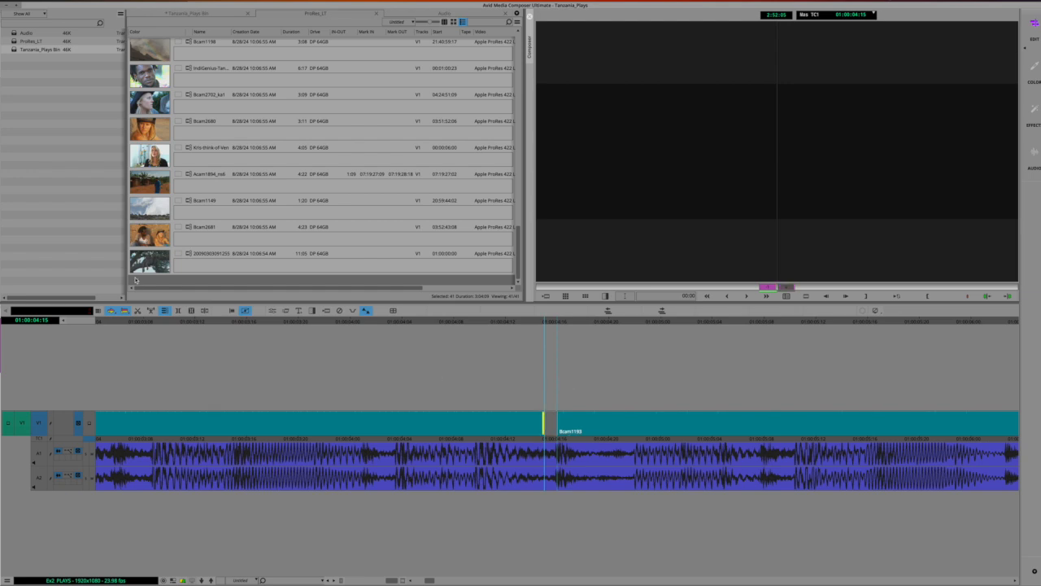
Step: Check the trim and segment mode options of the timeline's Smart Tool
{"action": "right_click", "coordinate": [126, 312]}
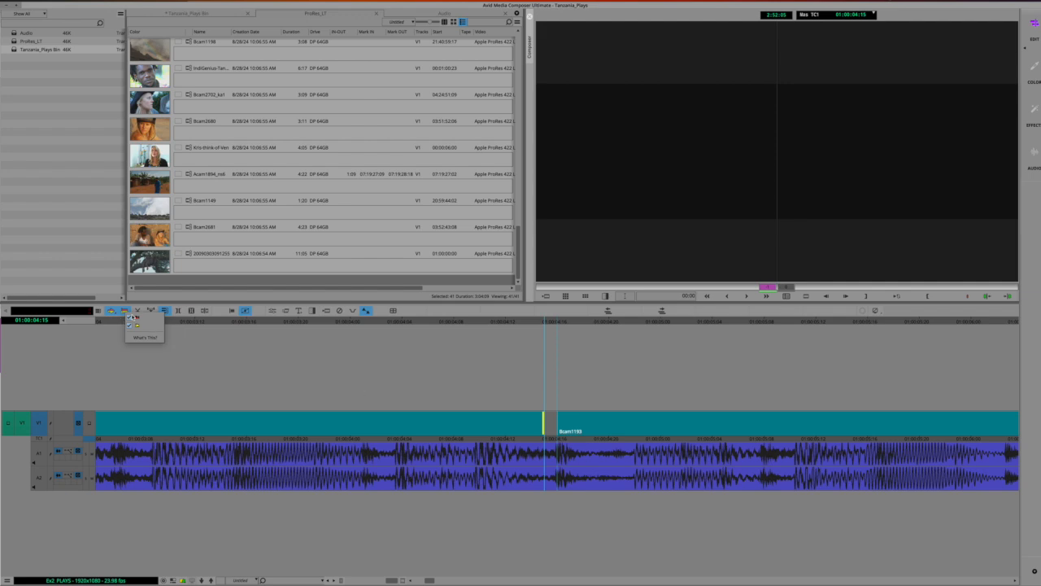
{"action": "left_click", "coordinate": [112, 316]}
{"action": "right_click", "coordinate": [111, 313]}
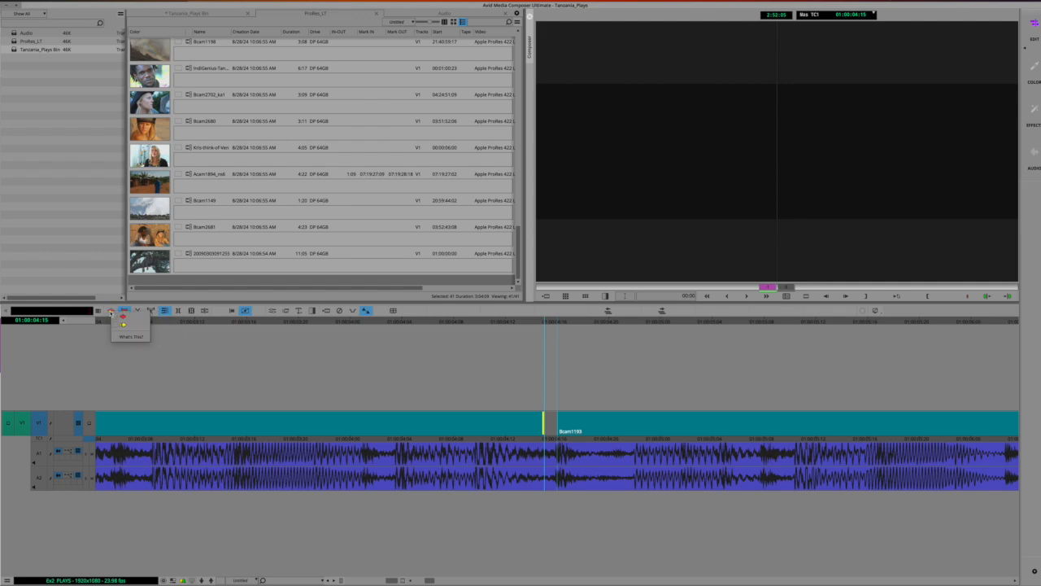
{"action": "left_click", "coordinate": [115, 318]}
{"action": "left_click", "coordinate": [115, 325]}
{"action": "left_click", "coordinate": [802, 385]}
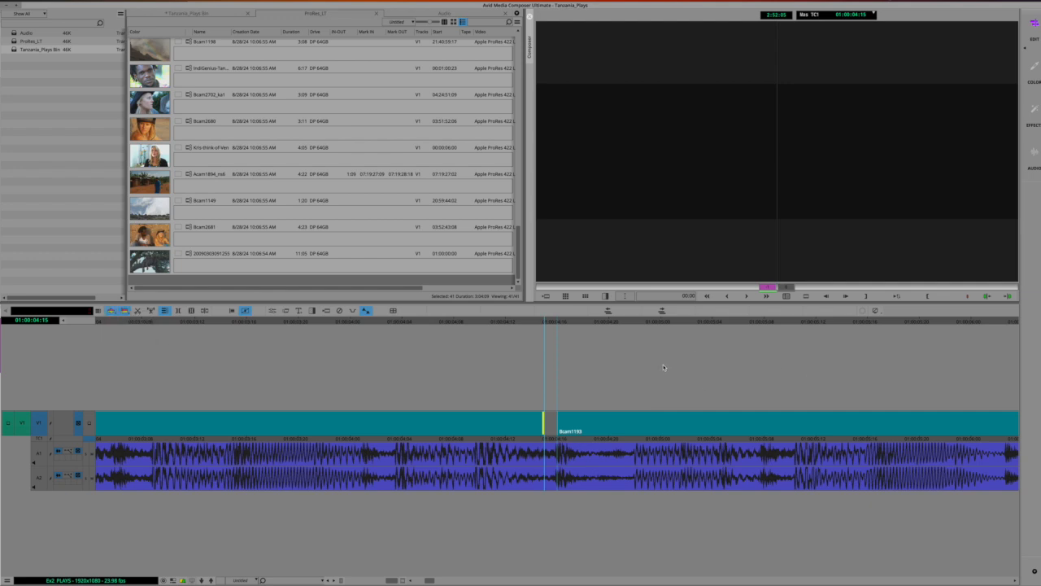
Step: Ripple-trim the clip tail before the filler back to 01:00:03:20 and place the playhead at 01:00:05:09 within Bcam1193
{"action": "scroll", "coordinate": [395, 302], "scroll_direction": "up", "scroll_amount": 1}
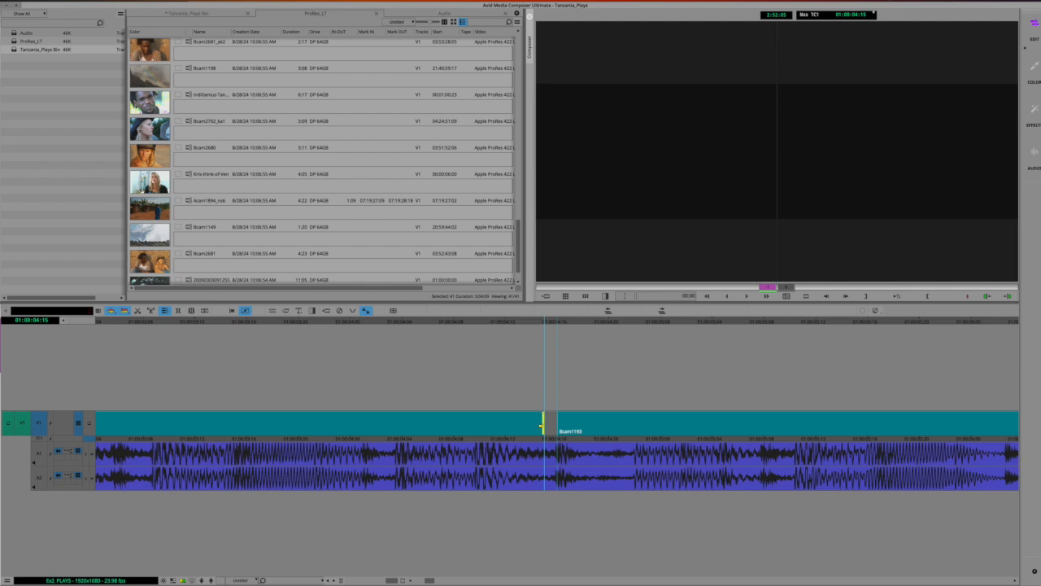
{"action": "left_click_drag", "start_coordinate": [541, 423], "coordinate": [299, 411]}
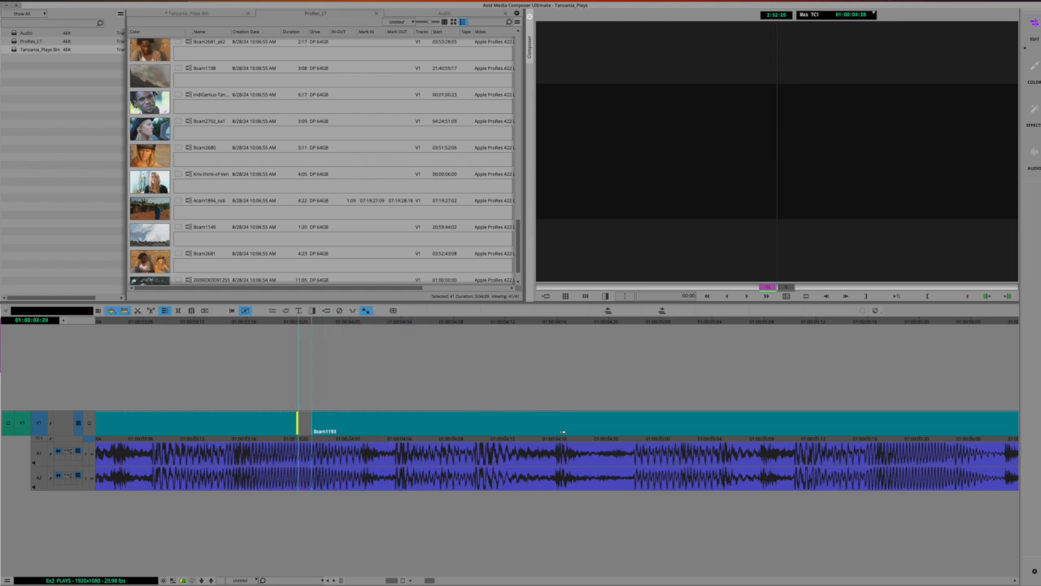
{"action": "scroll", "coordinate": [801, 431], "scroll_direction": "right", "scroll_amount": 3}
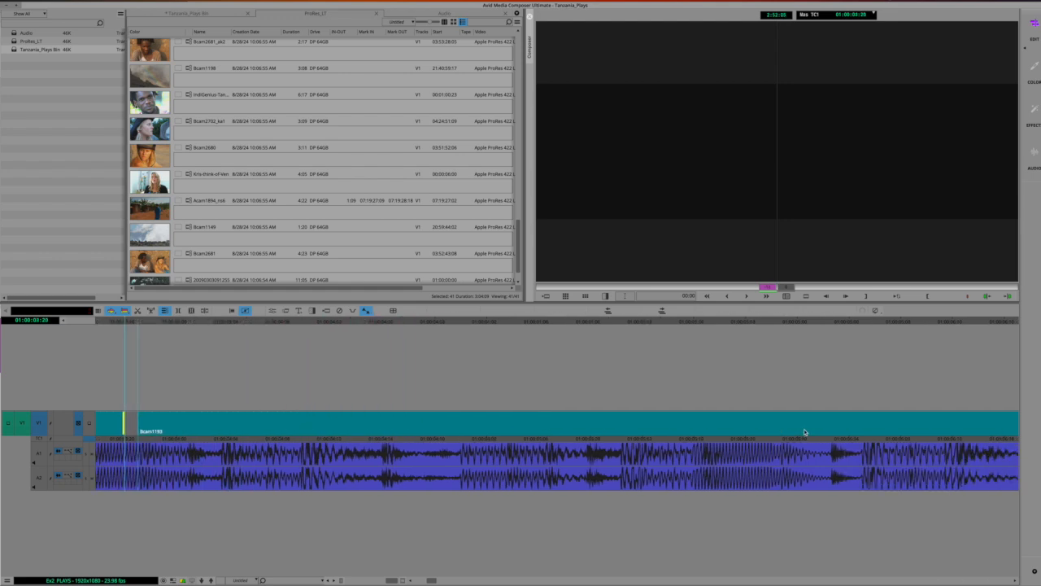
{"action": "left_click", "coordinate": [611, 320]}
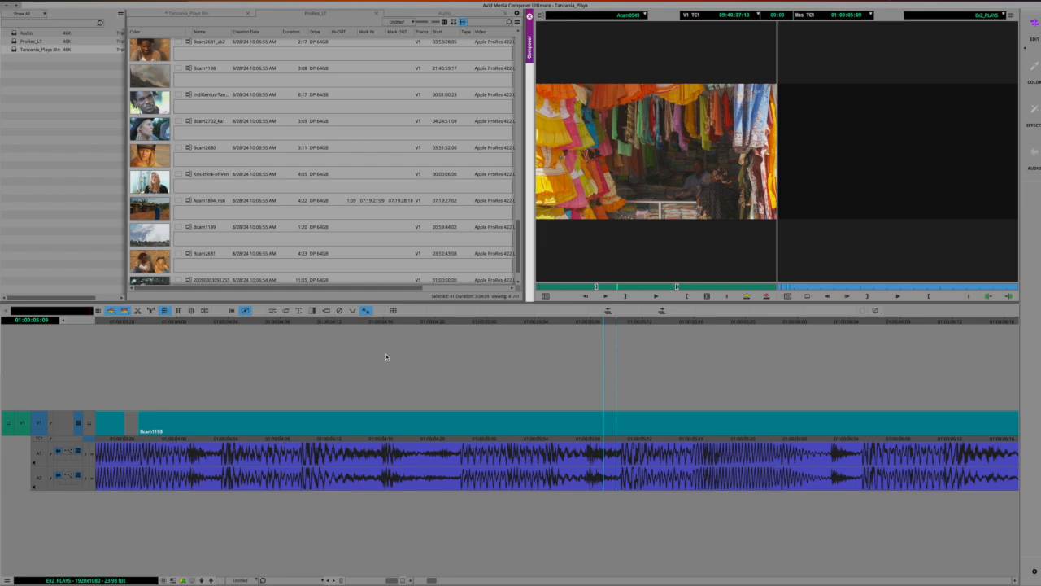
Step: Open the Command Palette, review its Edit and Play commands, and close it
{"action": "key", "text": "ctrl+3"}
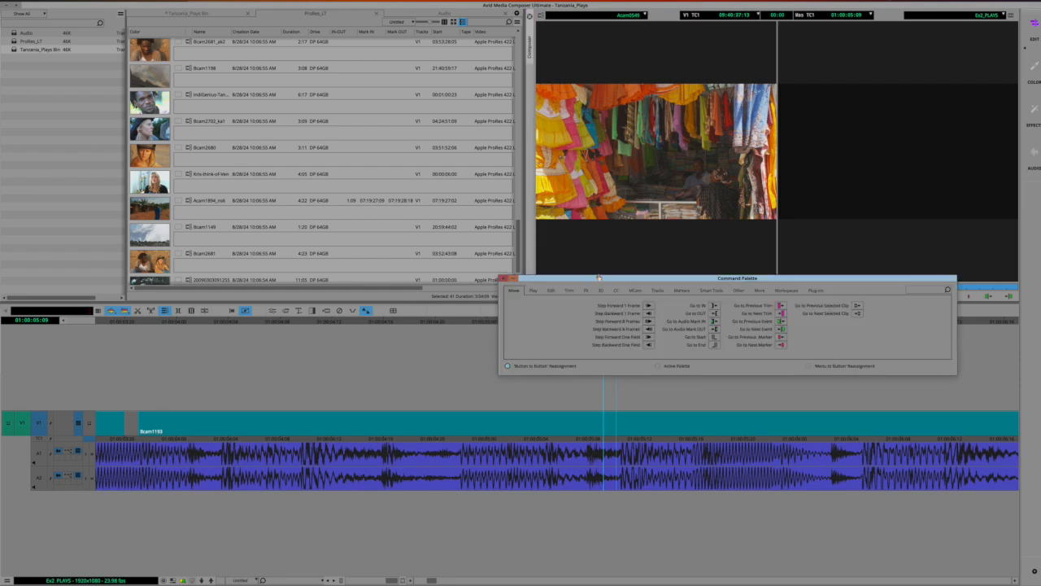
{"action": "left_click_drag", "start_coordinate": [599, 278], "coordinate": [373, 333]}
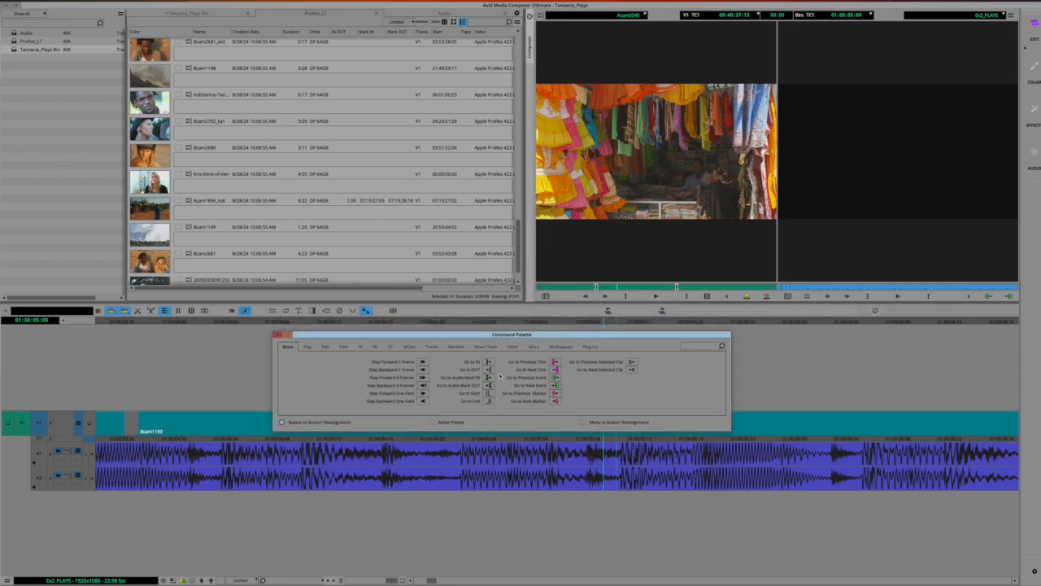
{"action": "left_click", "coordinate": [325, 347]}
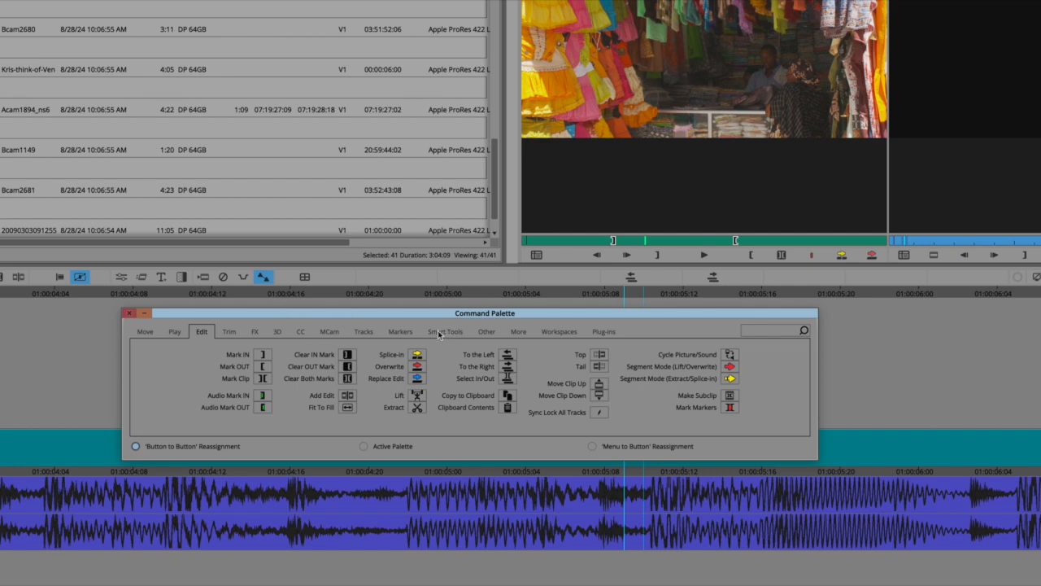
{"action": "left_click", "coordinate": [174, 333]}
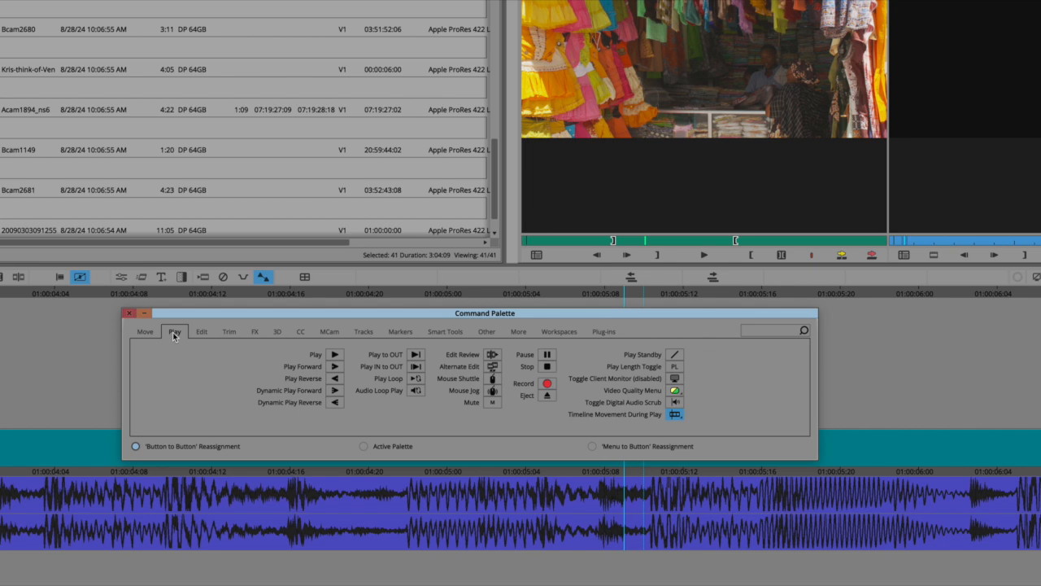
{"action": "left_click", "coordinate": [200, 332]}
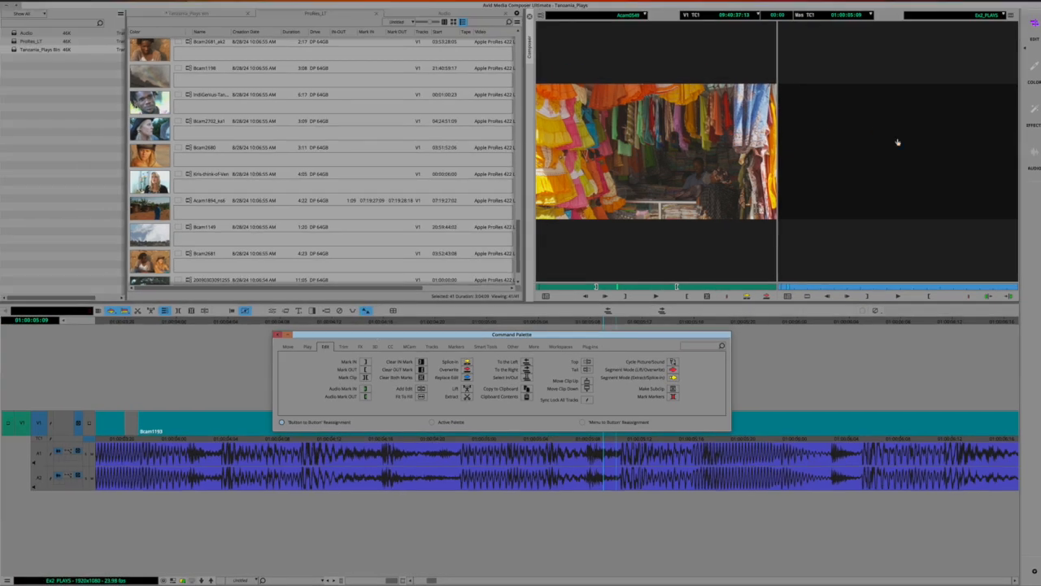
{"action": "left_click", "coordinate": [276, 334]}
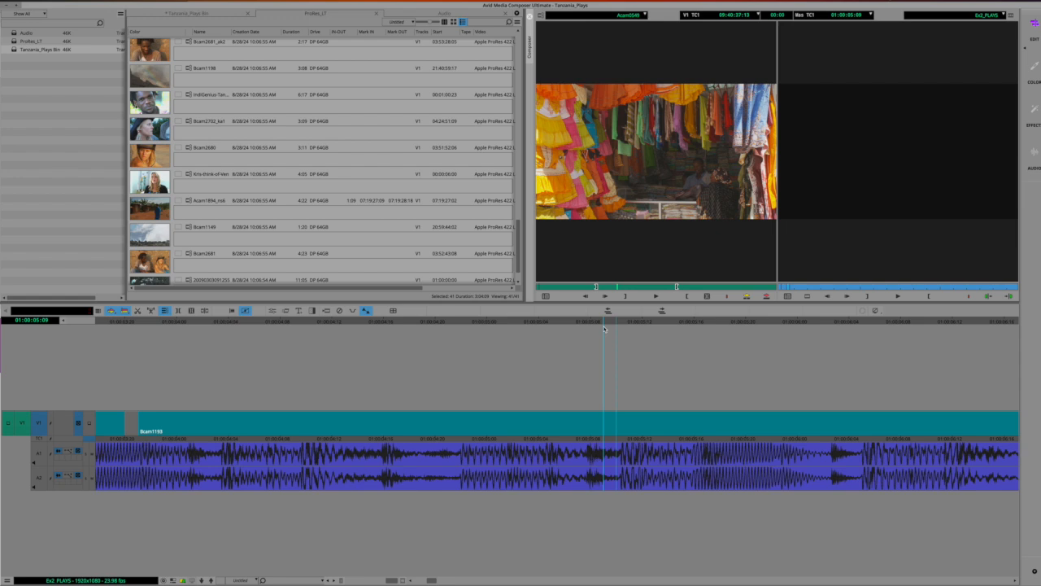
Step: Jump the playhead forward through the next edit points to the start of Bcam2659 at 01:00:17:07
{"action": "left_click", "coordinate": [1008, 298]}
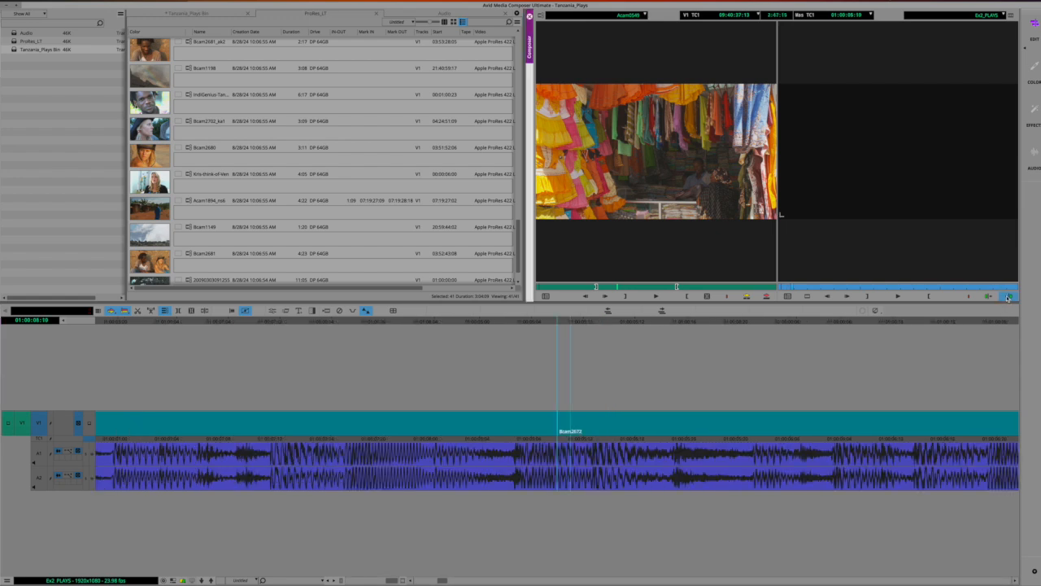
{"action": "left_click", "coordinate": [1008, 298]}
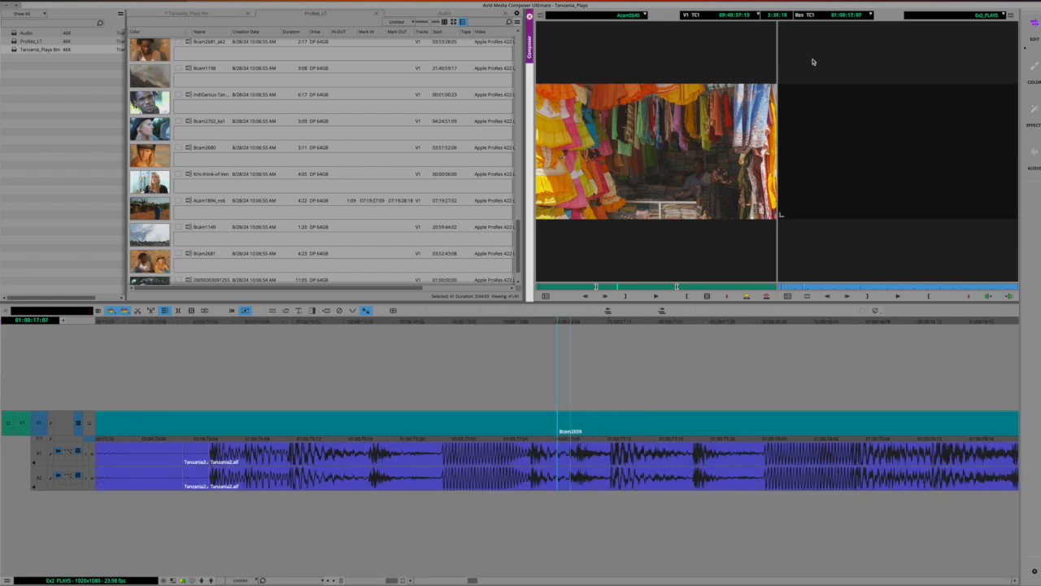
Step: Shift the program window aside to examine the record monitor's marker and edit-point buttons, then restore the window with the timeline around Bcam1193
{"action": "left_click_drag", "start_coordinate": [722, 5], "coordinate": [464, 5]}
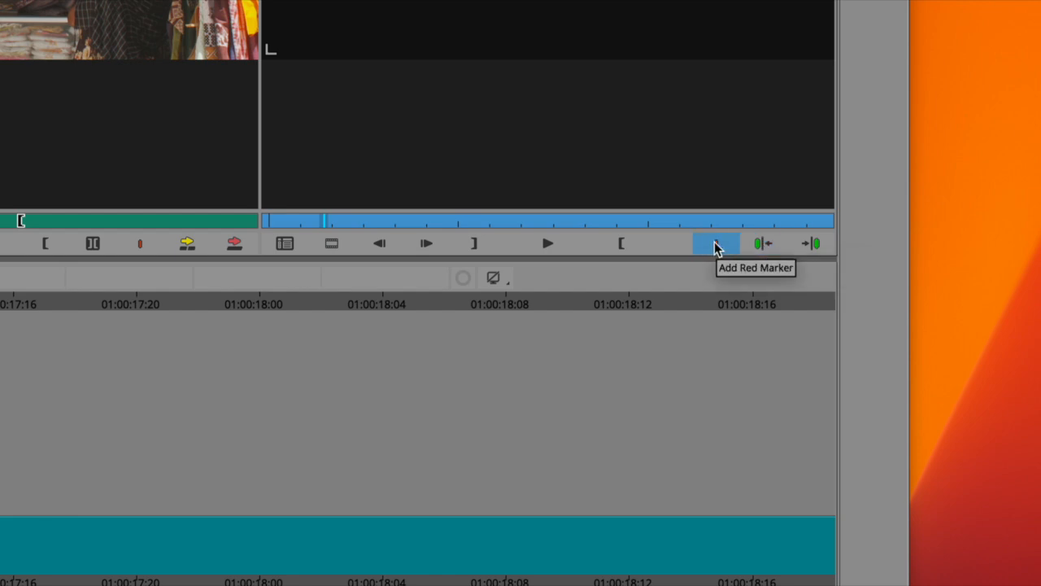
{"action": "scroll", "coordinate": [686, 272], "scroll_direction": "left", "scroll_amount": 10}
{"action": "scroll", "coordinate": [686, 272], "scroll_direction": "right", "scroll_amount": 12}
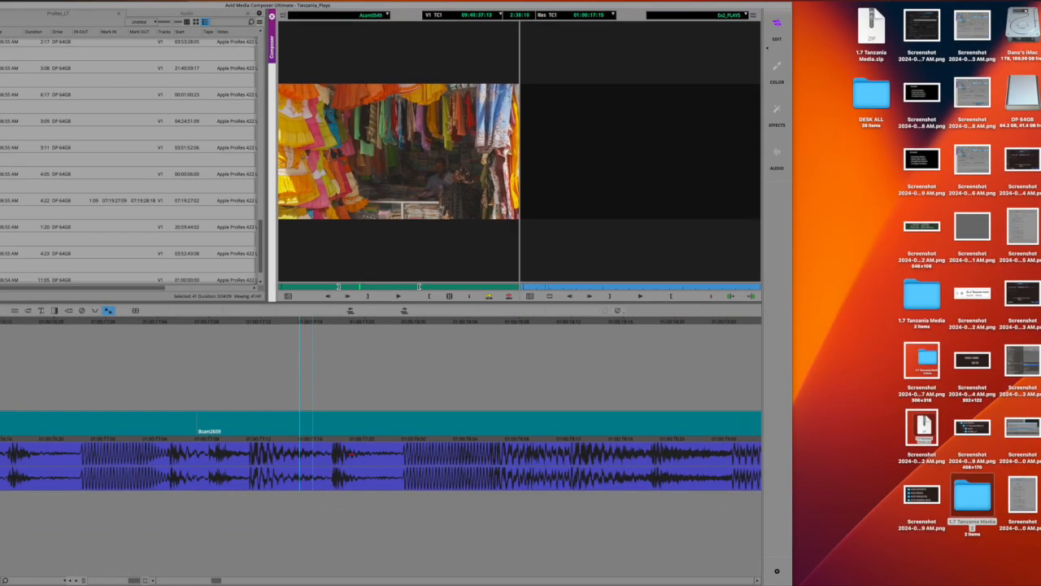
{"action": "left_click_drag", "start_coordinate": [216, 580], "coordinate": [166, 578]}
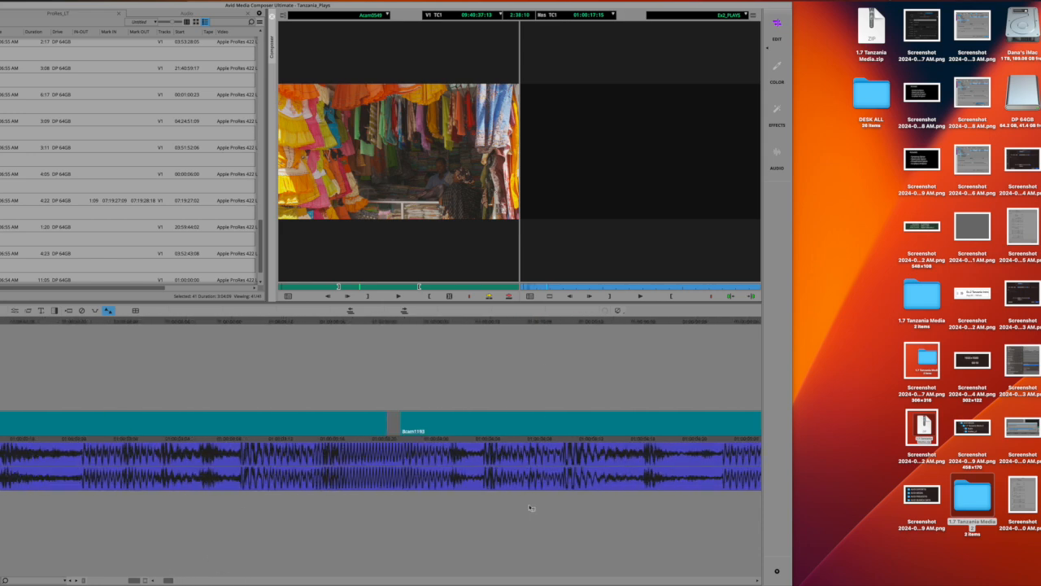
{"action": "double_click", "coordinate": [356, 6]}
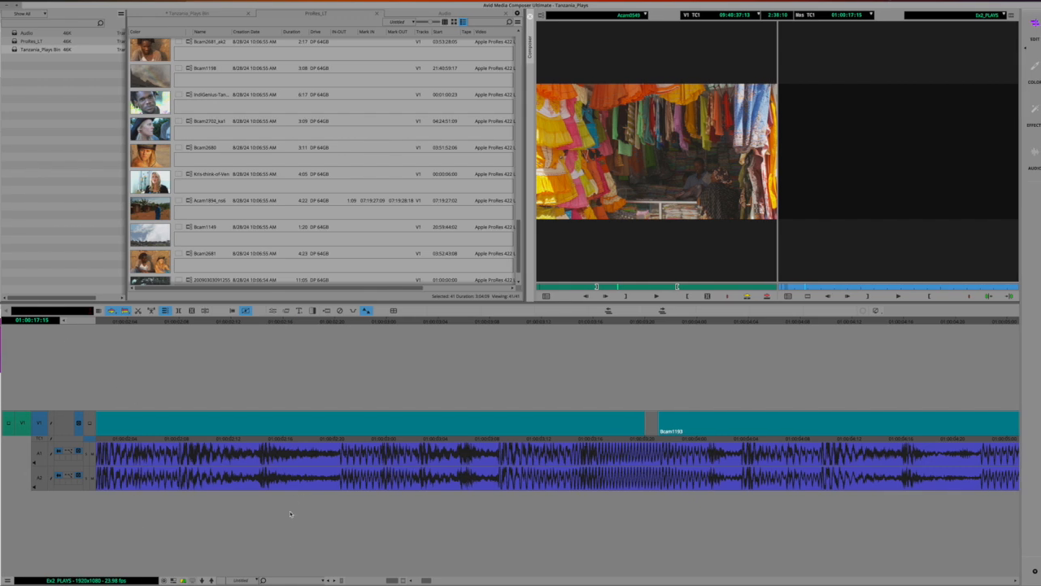
Step: Magnify the timeline around the playhead at 01:00:17:15 to examine the Tanzania2.aif waveform frame by frame
{"action": "left_click", "coordinate": [404, 581]}
{"action": "left_click", "coordinate": [392, 581]}
{"action": "left_click", "coordinate": [392, 581]}
{"action": "left_click", "coordinate": [392, 580]}
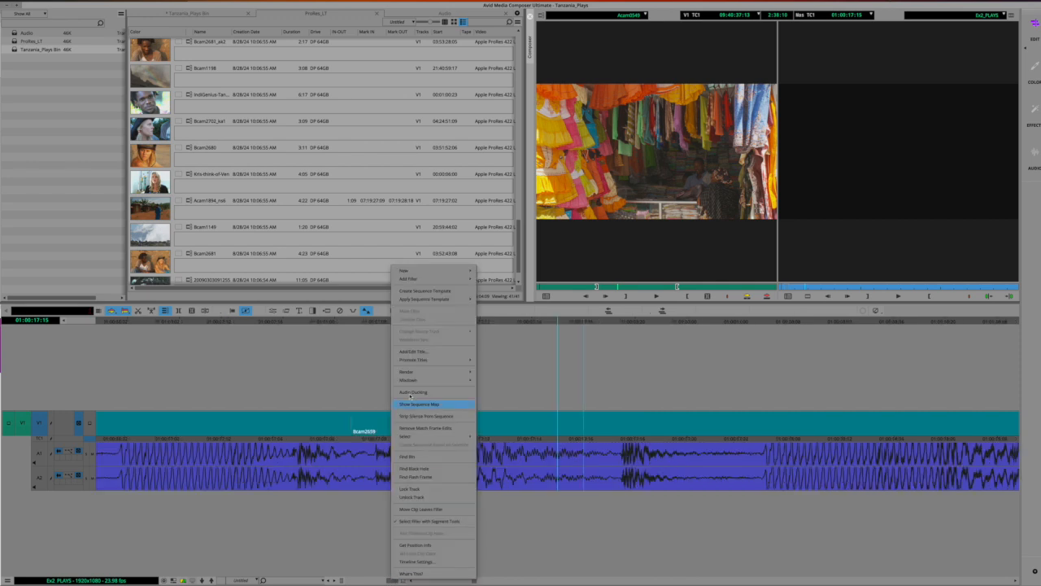
{"action": "left_click", "coordinate": [513, 502]}
{"action": "left_click", "coordinate": [403, 581]}
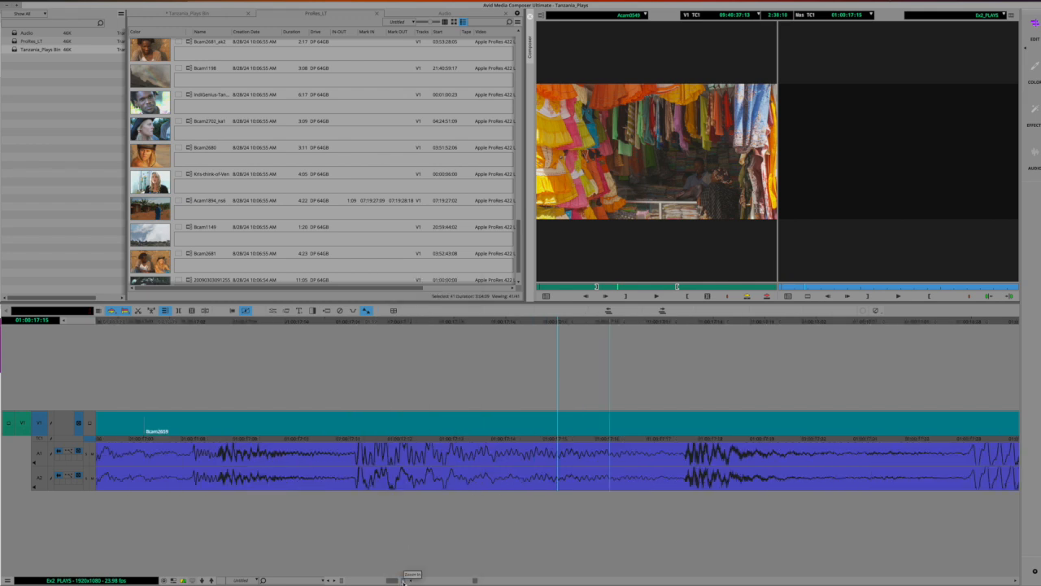
{"action": "left_click", "coordinate": [403, 581]}
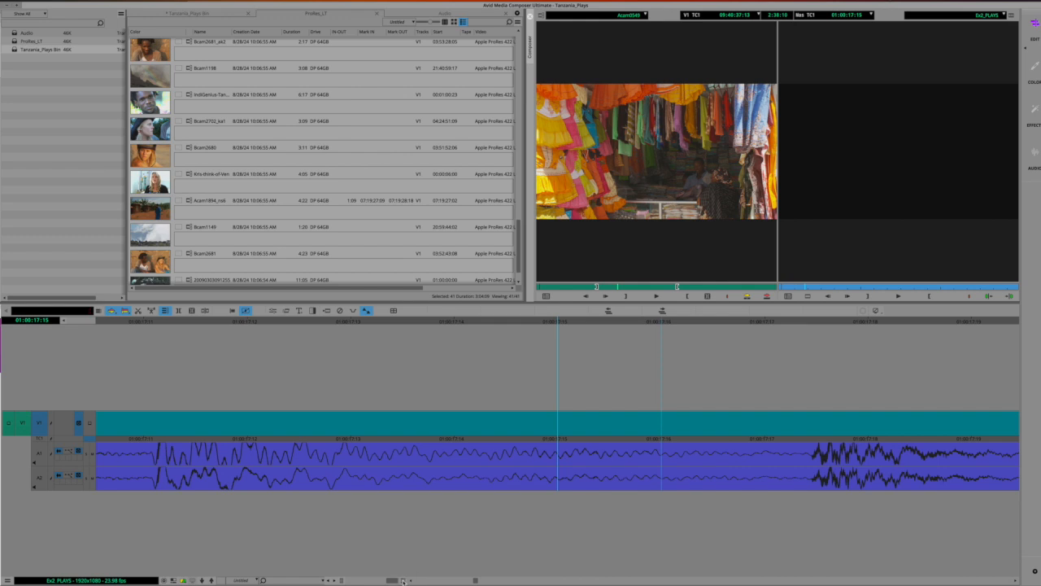
{"action": "left_click", "coordinate": [410, 582]}
{"action": "left_click", "coordinate": [411, 581]}
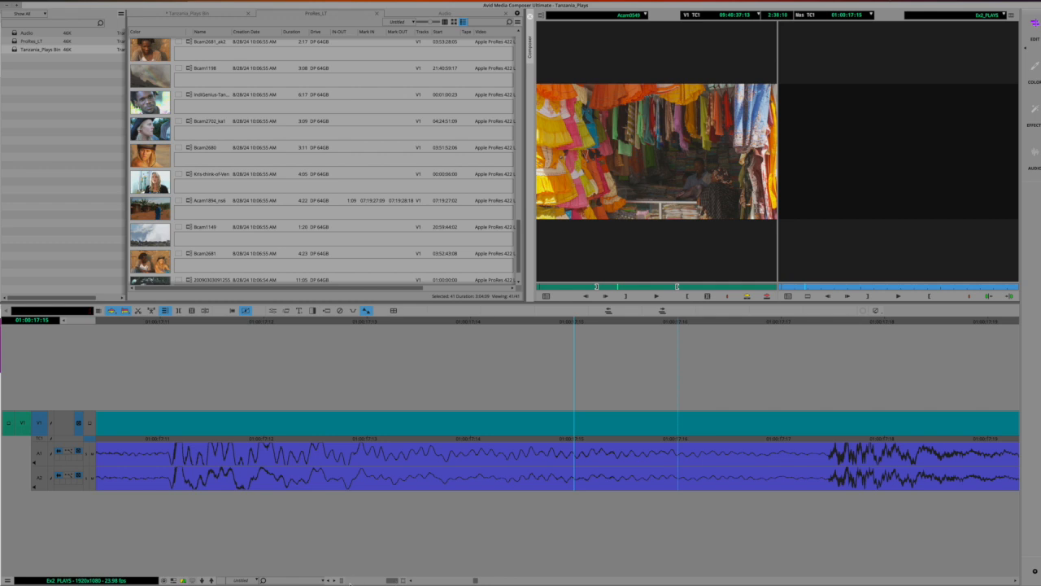
Step: Shrink the timeline scale to view the entire sequence with all V1 clips and the Tanzania2.aif music
{"action": "left_click", "coordinate": [342, 581]}
{"action": "left_click", "coordinate": [342, 581]}
{"action": "left_click", "coordinate": [342, 581]}
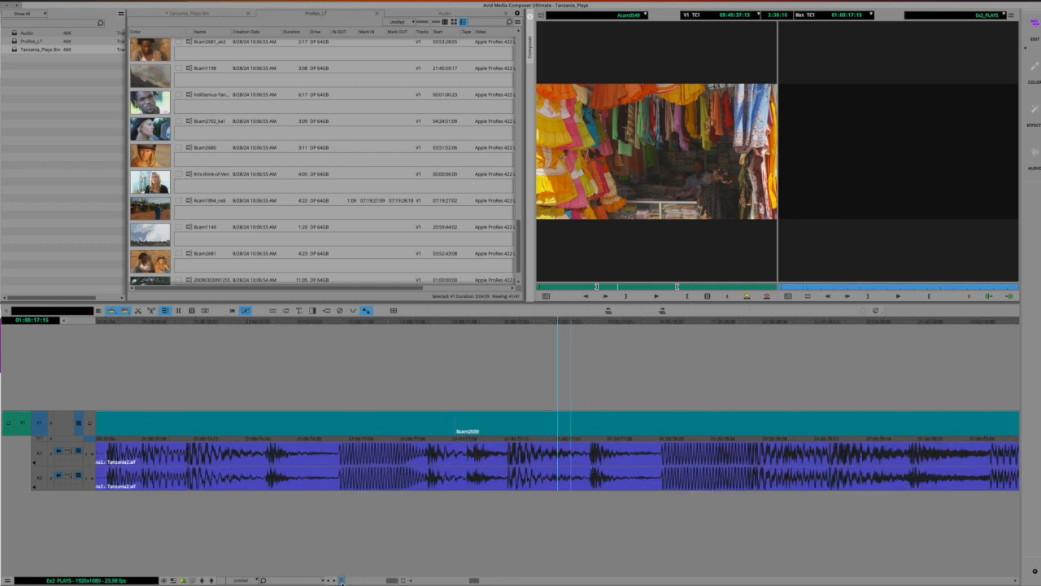
{"action": "left_click", "coordinate": [342, 581]}
{"action": "left_click", "coordinate": [341, 580]}
{"action": "left_click", "coordinate": [342, 581]}
{"action": "left_click", "coordinate": [341, 581]}
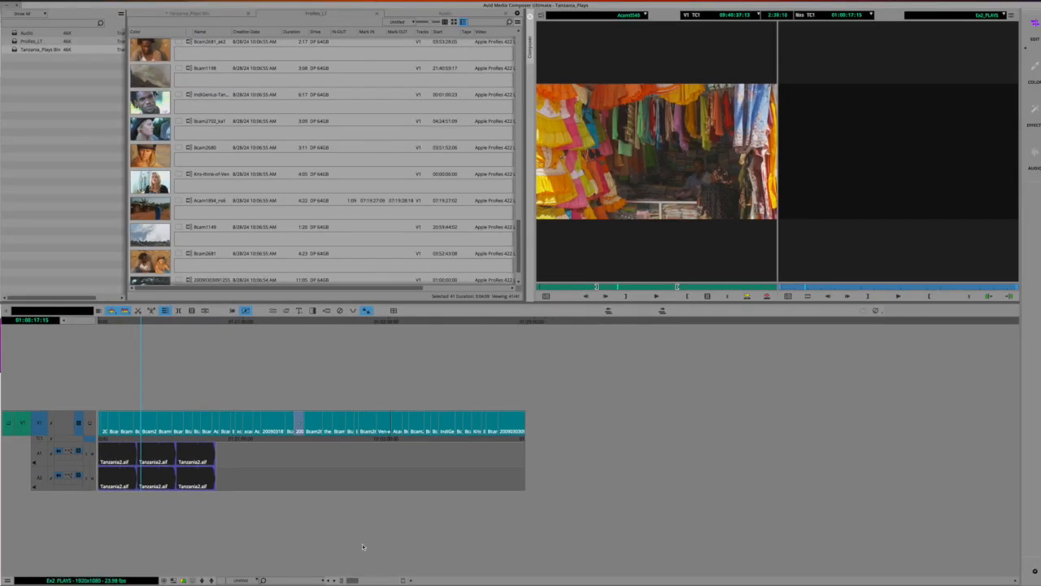
{"action": "left_click", "coordinate": [342, 580]}
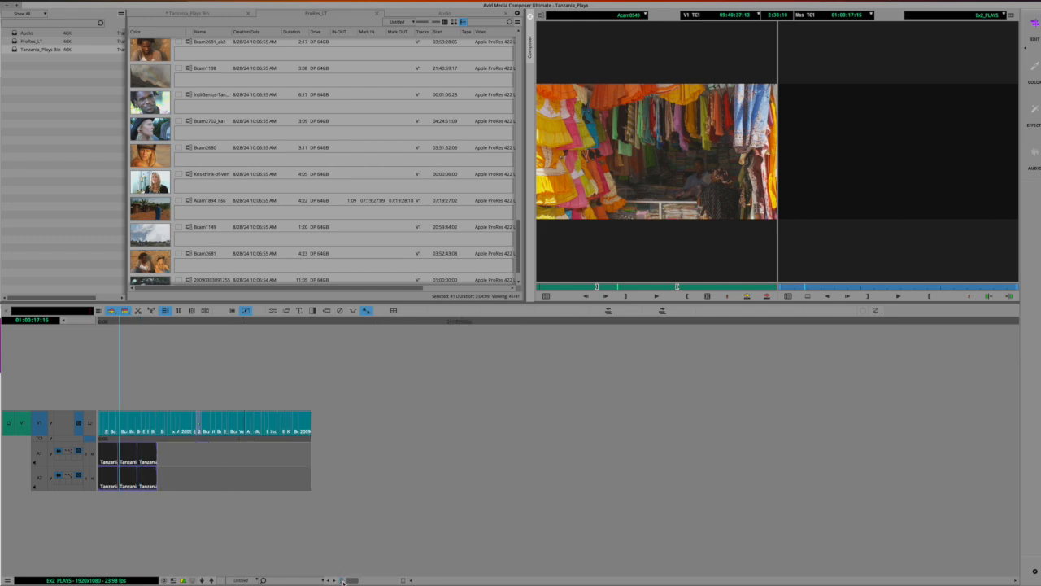
{"action": "left_click", "coordinate": [343, 581]}
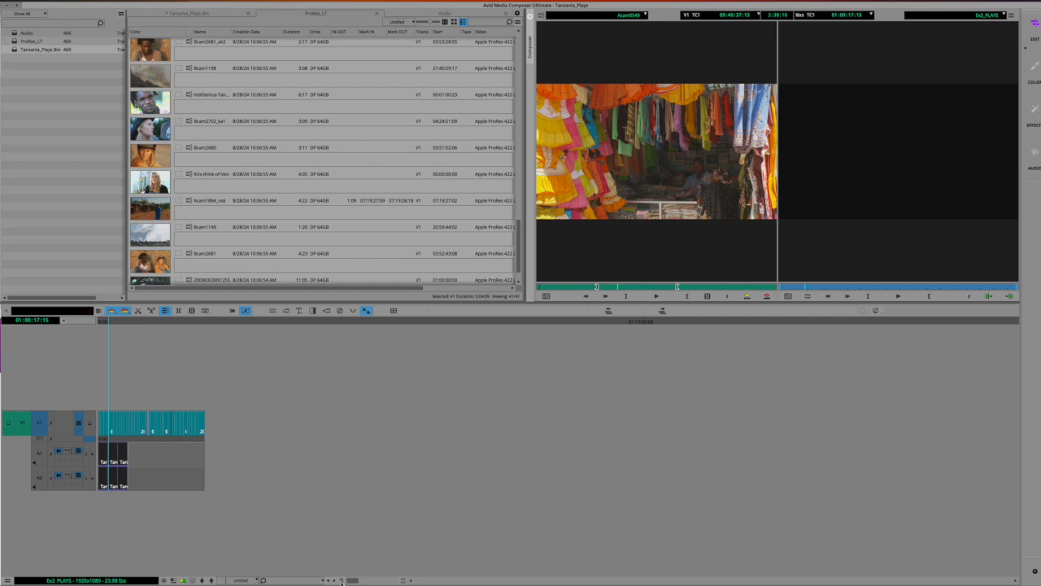
Step: Enlarge the timeline to inspect the individual clip names, then return to the overview of the full sequence
{"action": "right_click", "coordinate": [343, 581]}
{"action": "left_click", "coordinate": [343, 582]}
{"action": "left_click", "coordinate": [403, 581]}
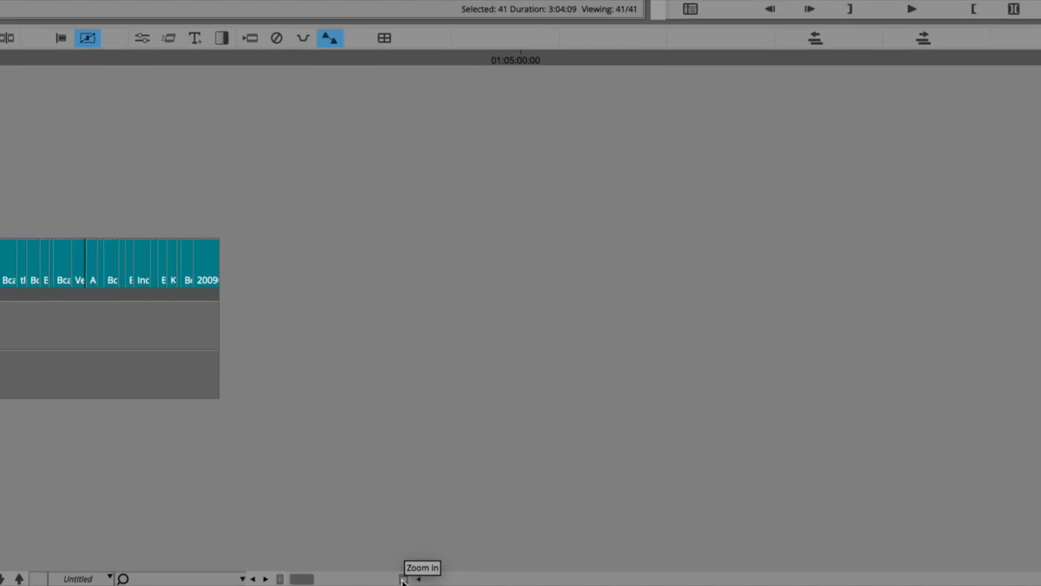
{"action": "left_click", "coordinate": [403, 580]}
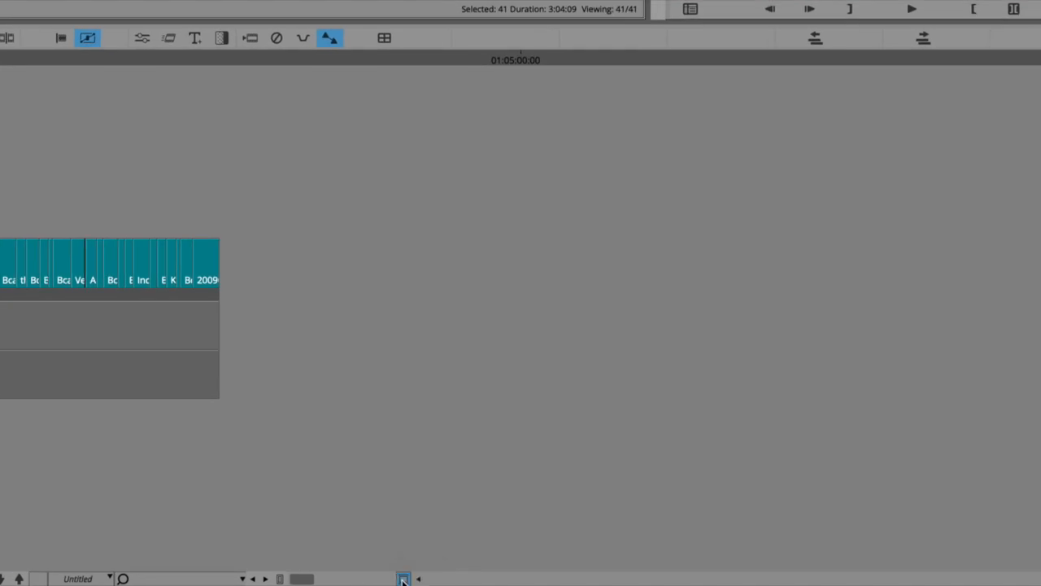
{"action": "left_click", "coordinate": [403, 580]}
{"action": "left_click", "coordinate": [403, 581]}
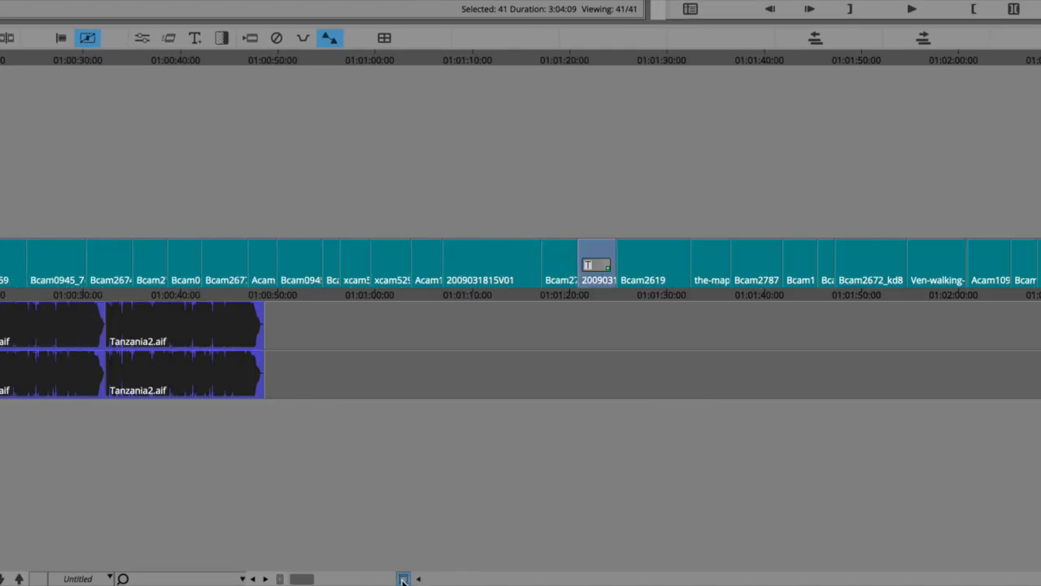
{"action": "left_click", "coordinate": [279, 576]}
{"action": "left_click", "coordinate": [279, 576]}
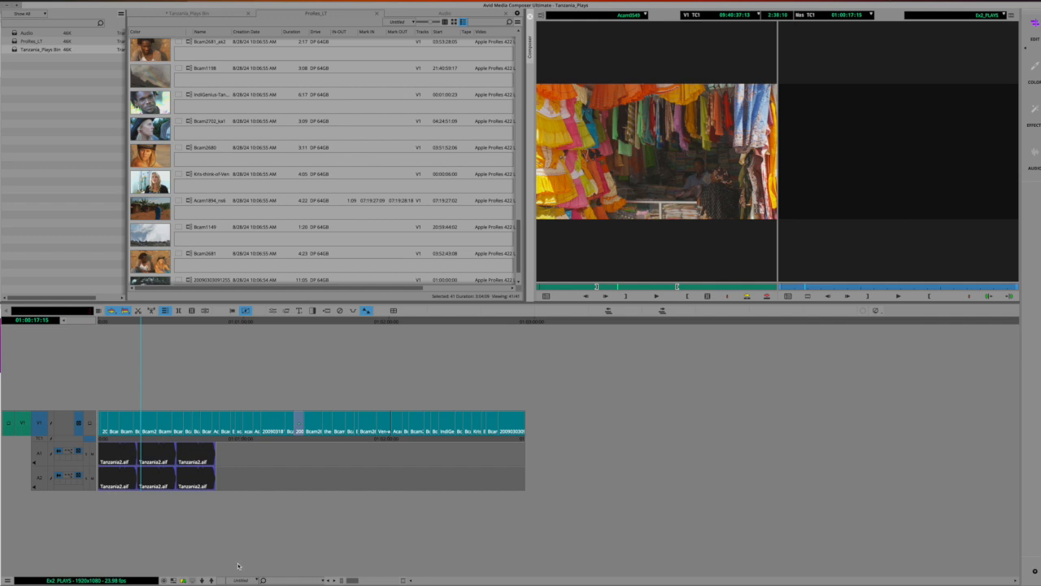
Step: Switch the timeline's video quality to the all-green setting and check the timeline display options
{"action": "left_click", "coordinate": [183, 581]}
{"action": "left_click", "coordinate": [6, 580]}
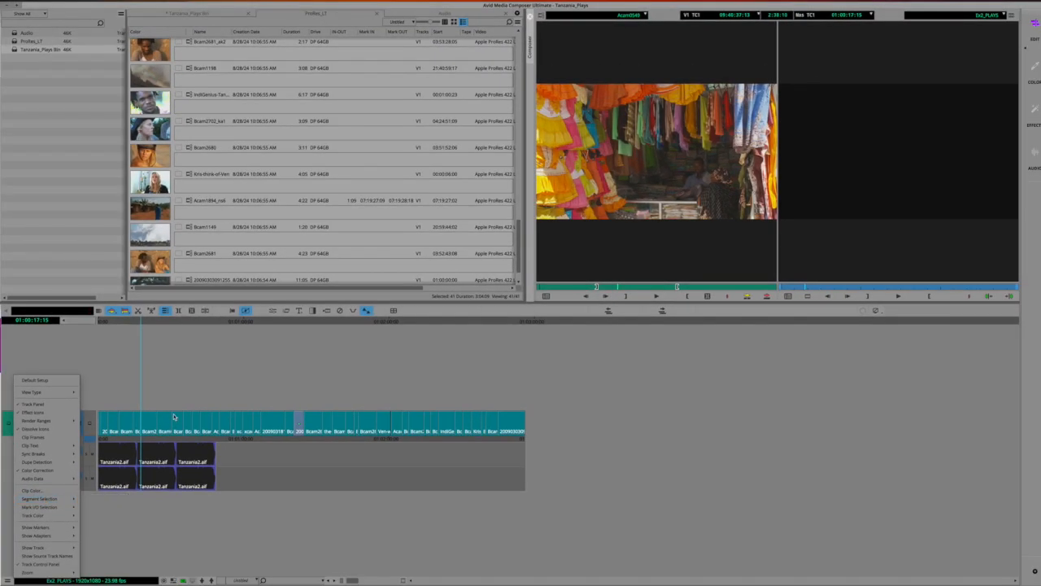
{"action": "left_click", "coordinate": [153, 367]}
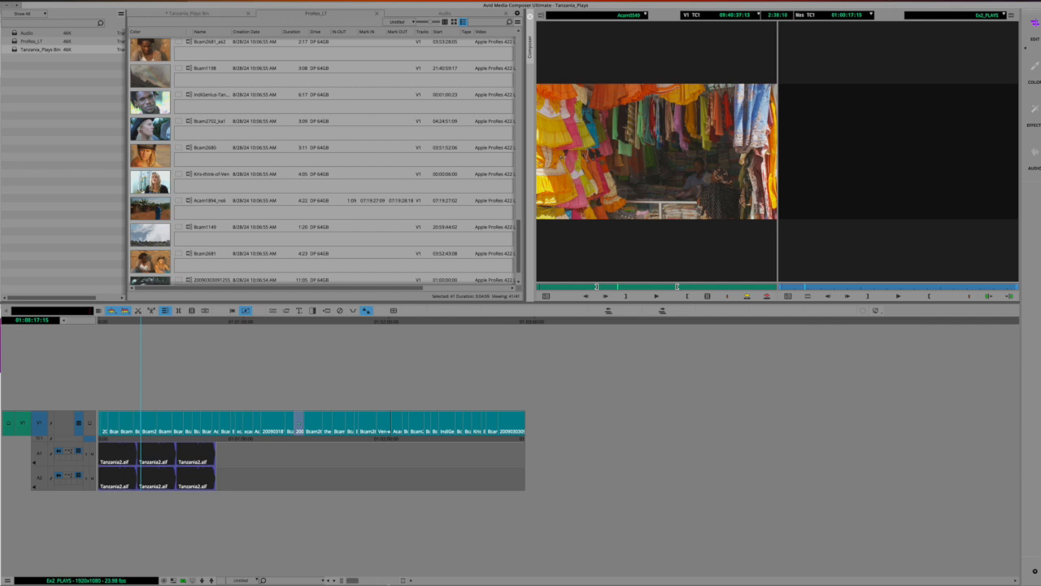
Step: Ripple-trim the tail of the clip before Bcam1193 back to 01:00:02:00
{"action": "left_click", "coordinate": [403, 581]}
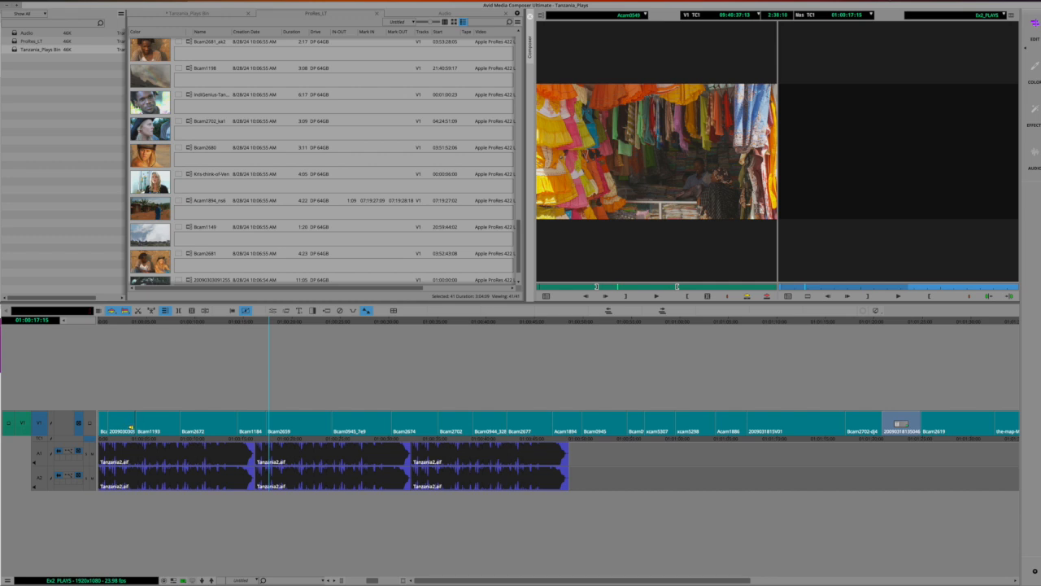
{"action": "left_click_drag", "start_coordinate": [132, 428], "coordinate": [114, 428]}
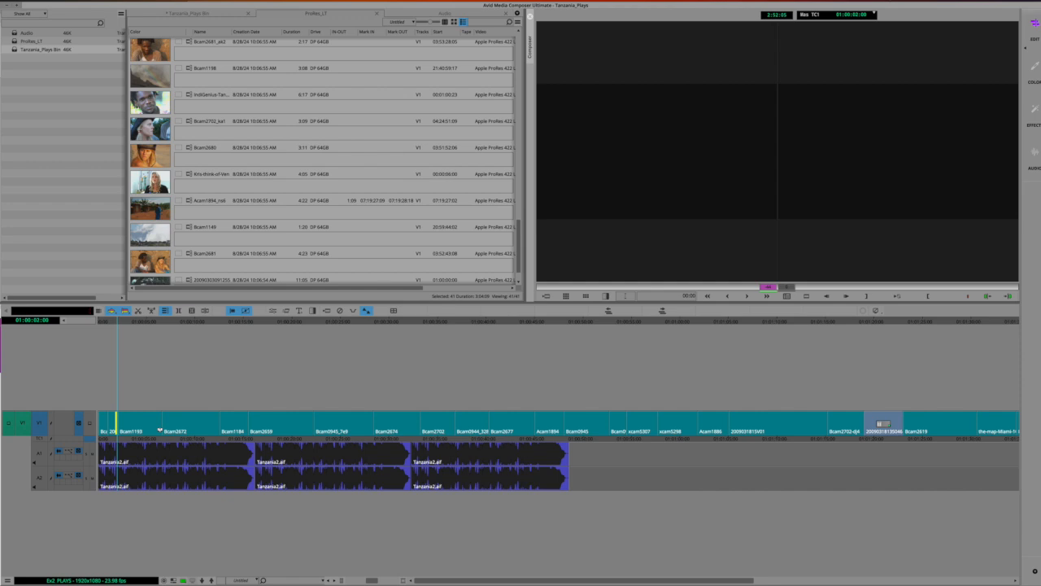
Step: Ripple-trim the tail of Bcam1193 at its cut with Bcam2672 back to 01:00:03:13
{"action": "left_click", "coordinate": [162, 428]}
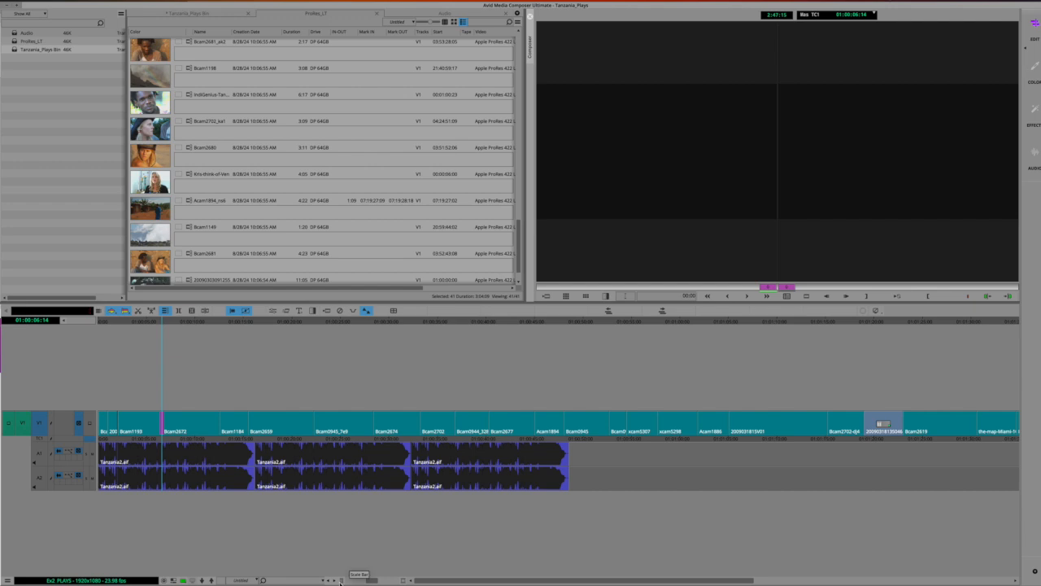
{"action": "left_click", "coordinate": [341, 581]}
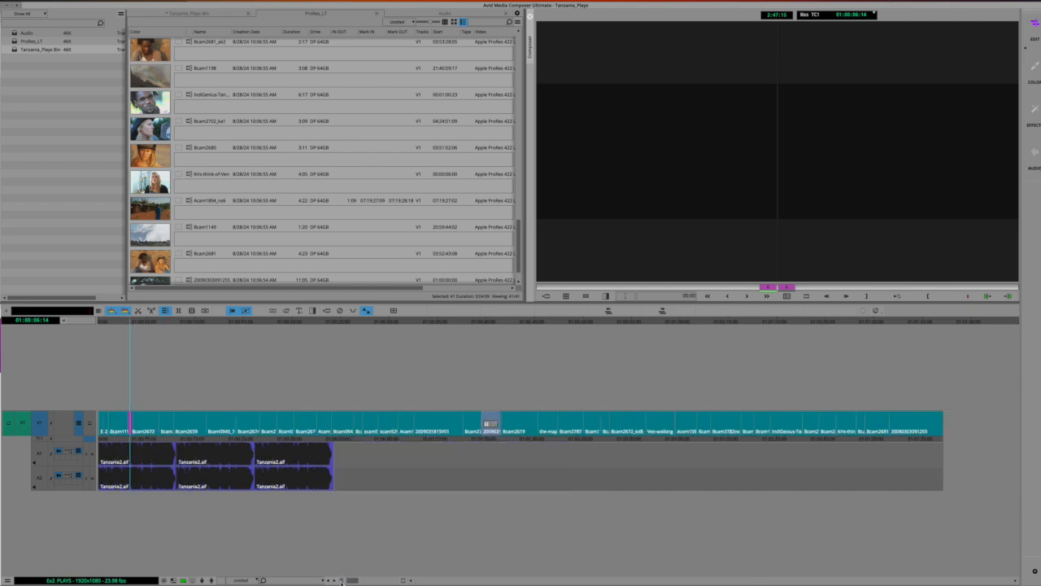
{"action": "left_click", "coordinate": [340, 581]}
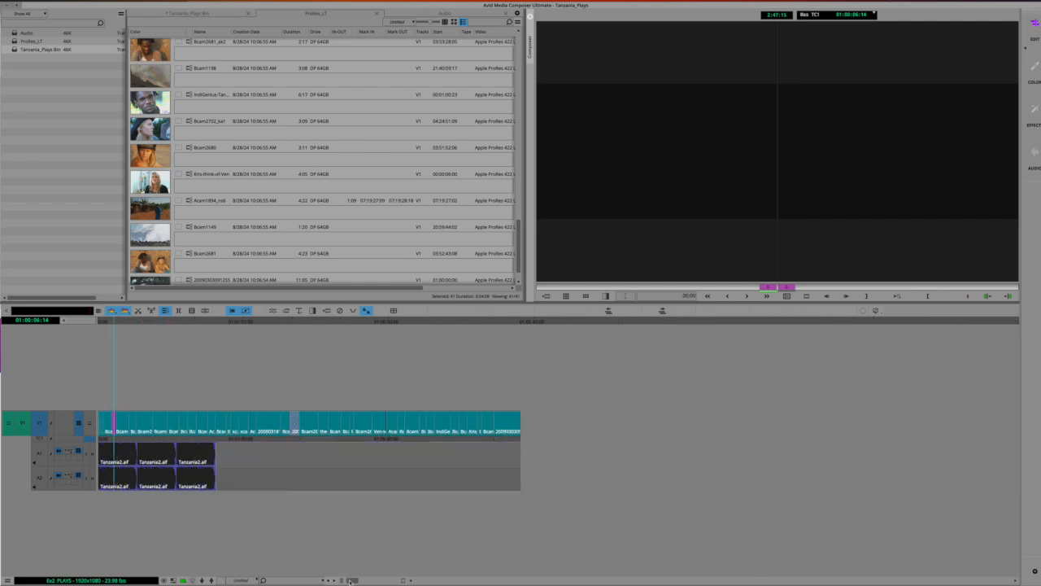
{"action": "left_click", "coordinate": [405, 581]}
{"action": "left_click", "coordinate": [404, 581]}
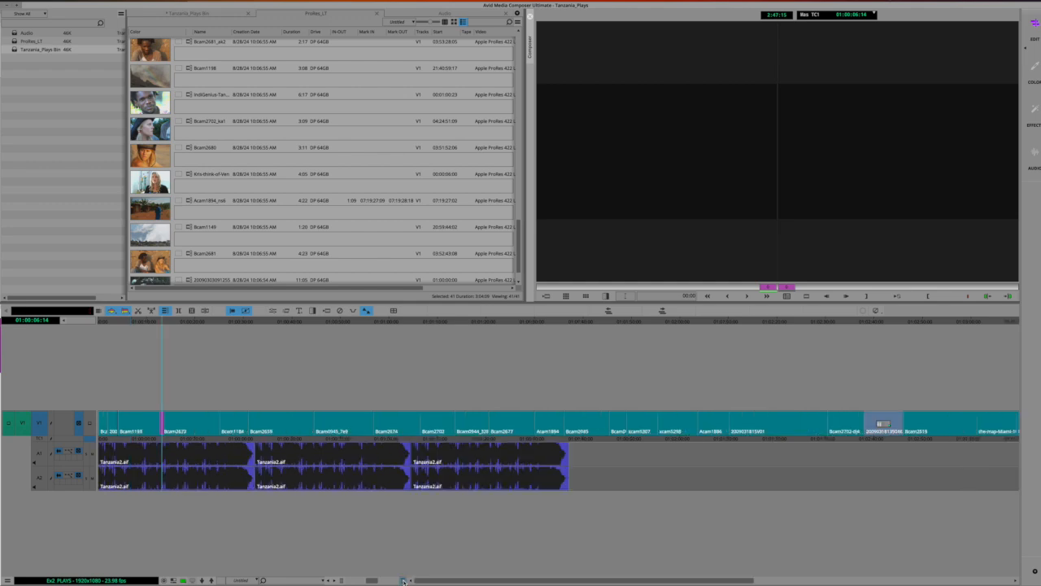
{"action": "left_click", "coordinate": [404, 581]}
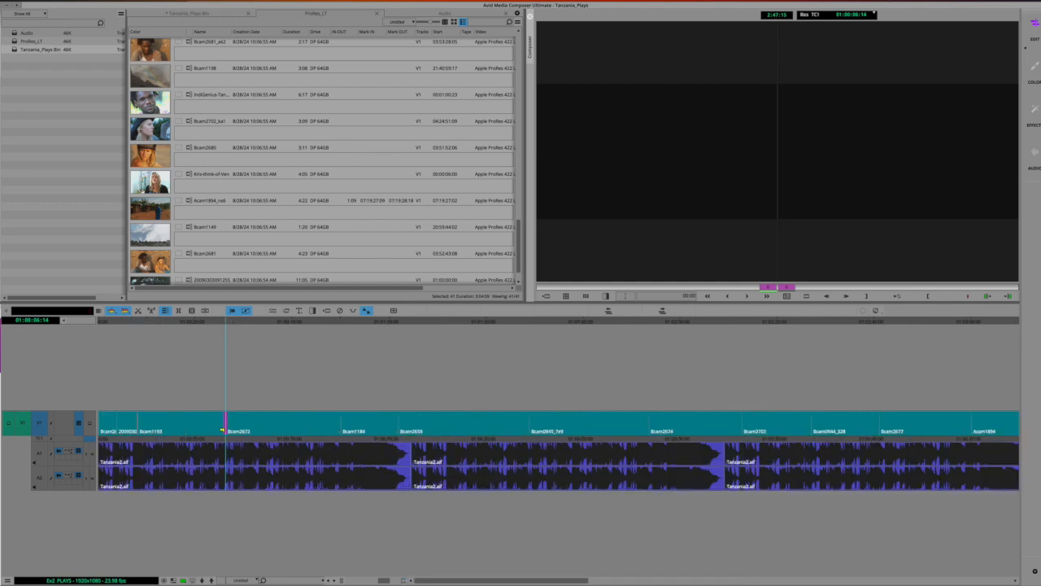
{"action": "left_click_drag", "start_coordinate": [222, 428], "coordinate": [167, 429]}
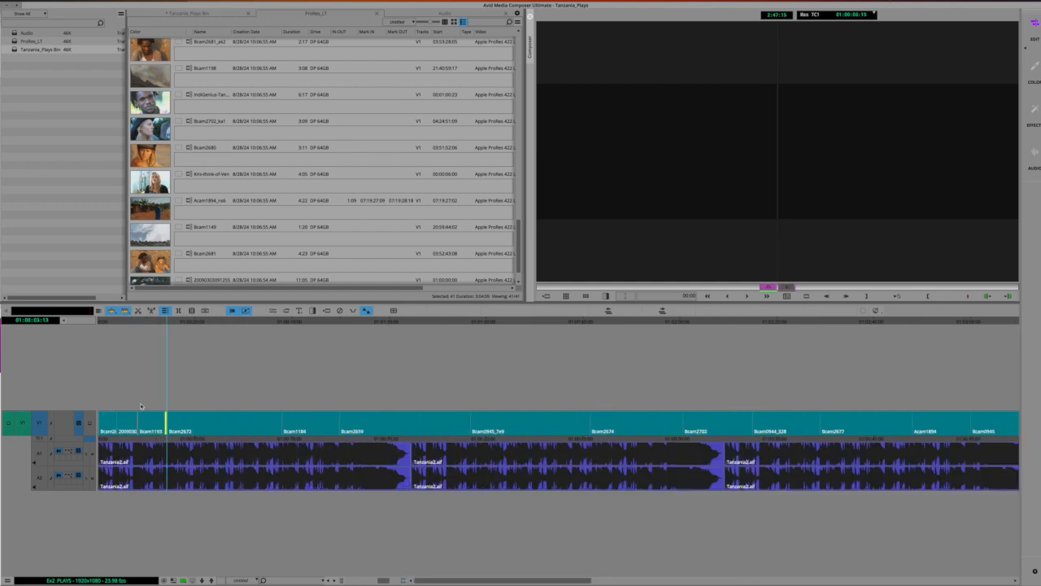
Step: Play the sequence from its start through the trimmed cuts into Bcam2672 and return the playhead to 01:00:00:00
{"action": "left_click_drag", "start_coordinate": [118, 322], "coordinate": [95, 323]}
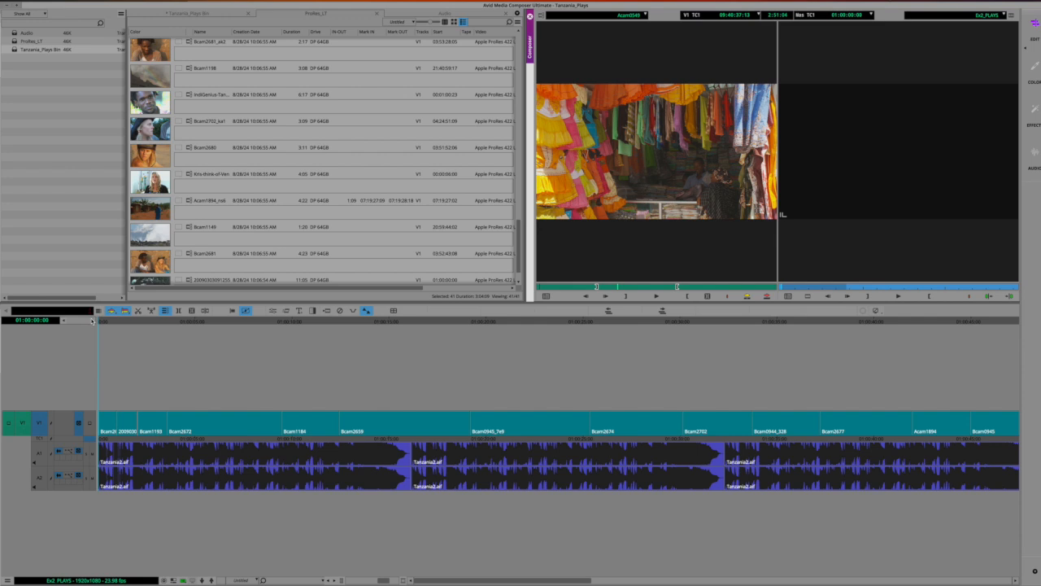
{"action": "key", "text": "space"}
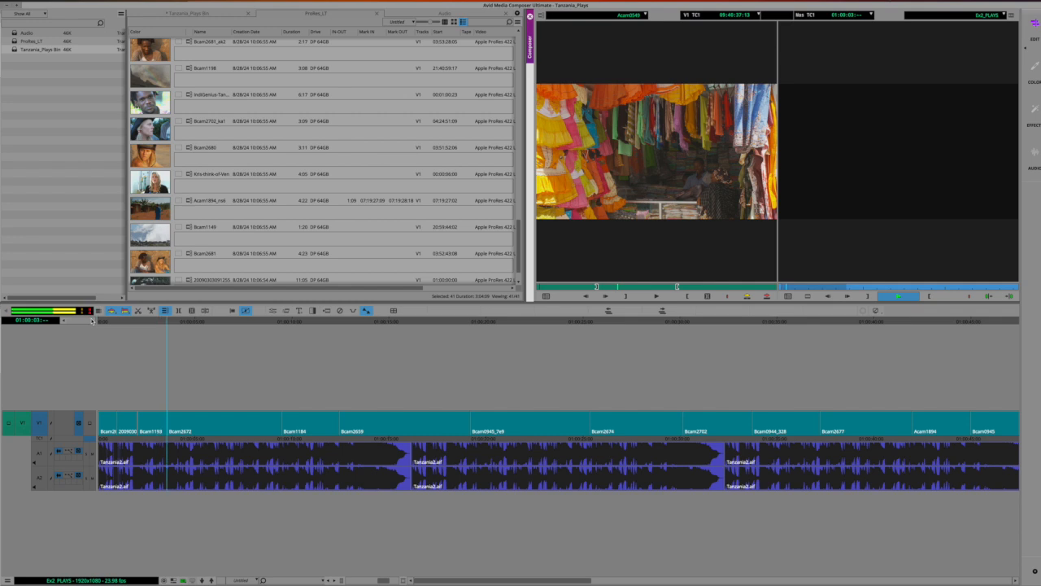
{"action": "key", "text": "space"}
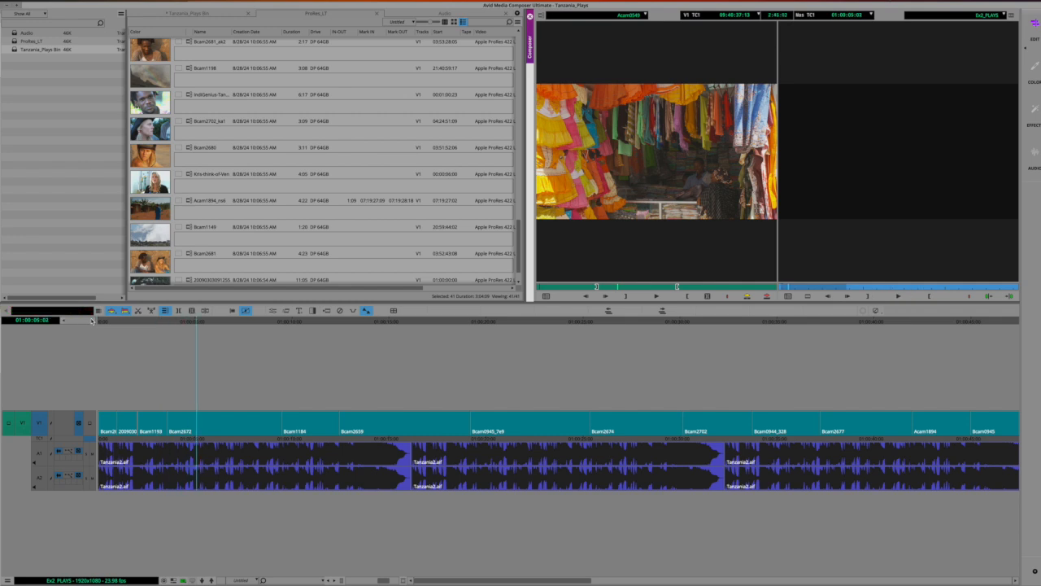
{"action": "left_click_drag", "start_coordinate": [197, 322], "coordinate": [50, 327]}
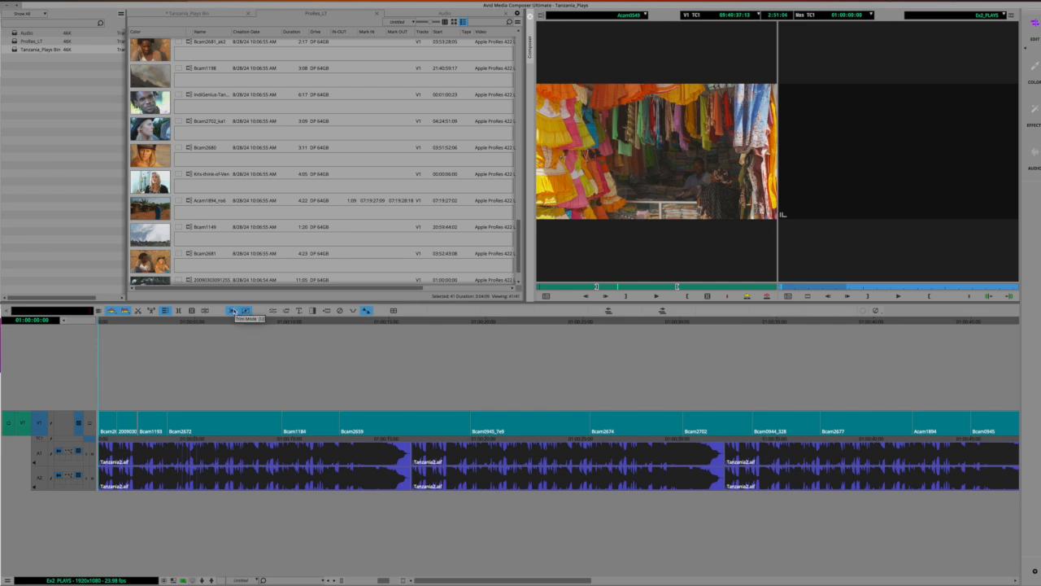
Step: Open the Command Palette and go through its Play to Tracks command categories, ending on the Markers commands
{"action": "key", "text": "ctrl+3"}
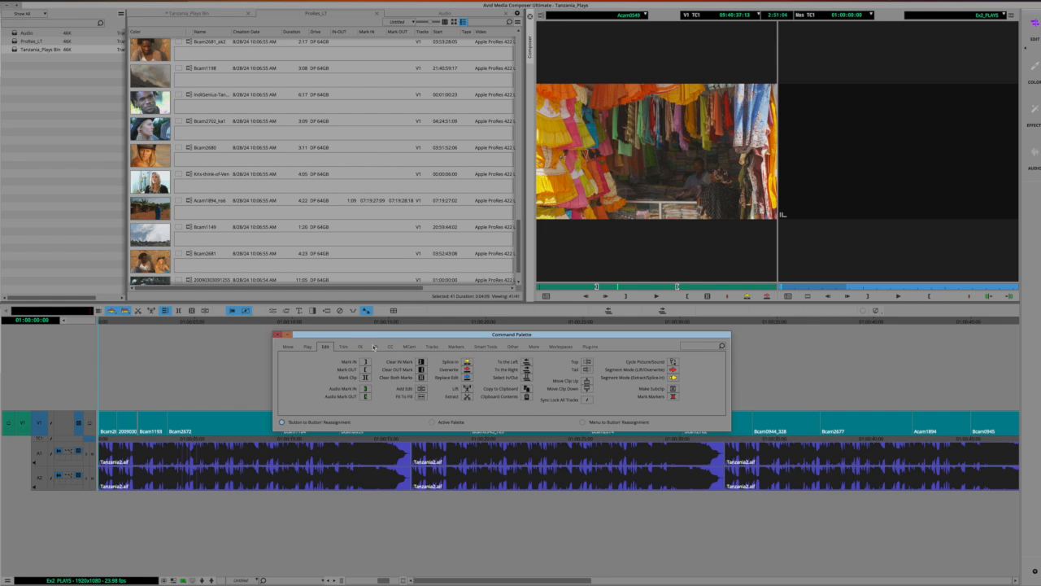
{"action": "left_click", "coordinate": [308, 348]}
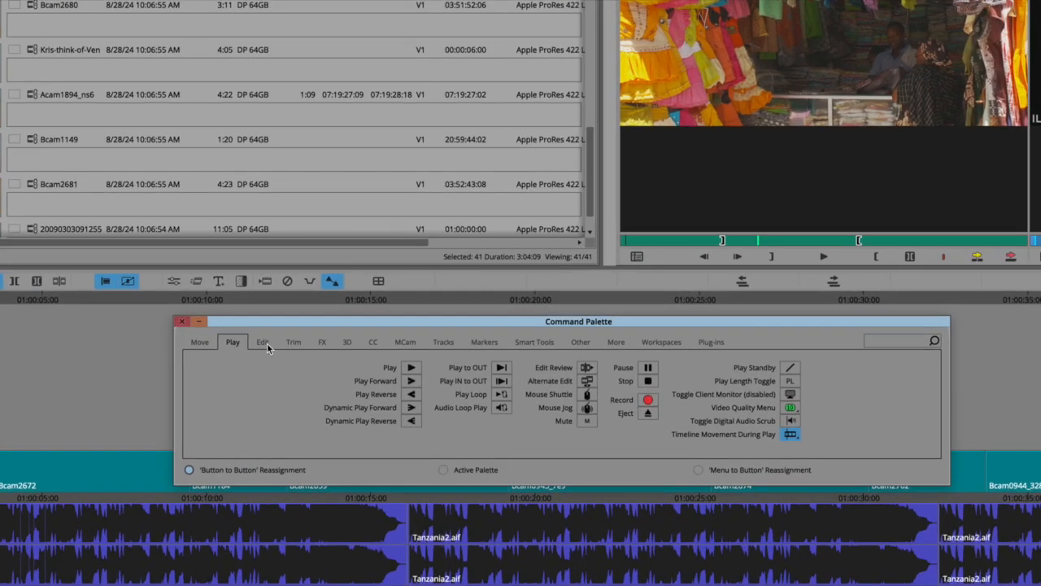
{"action": "left_click", "coordinate": [267, 343]}
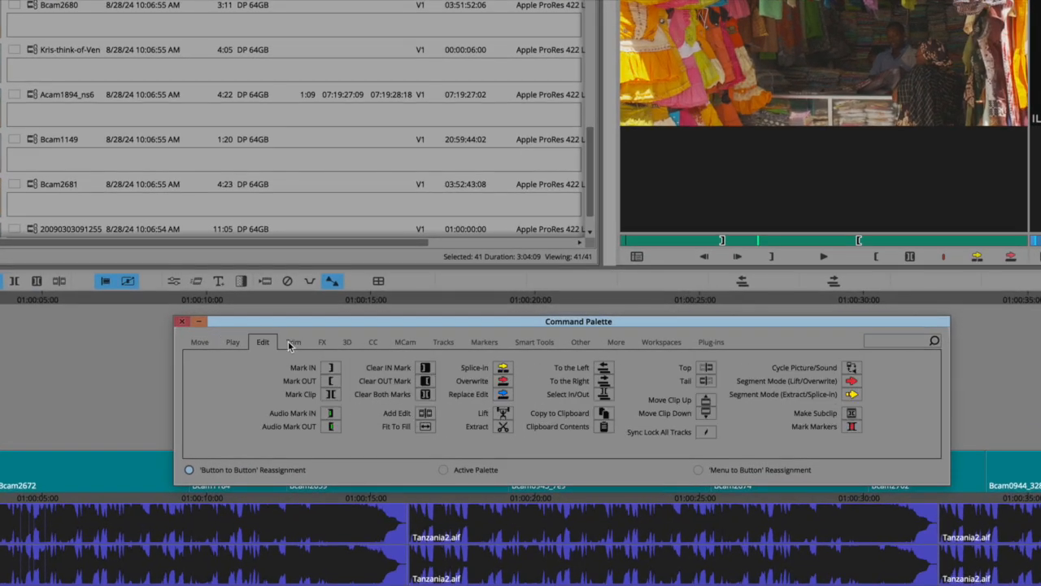
{"action": "left_click", "coordinate": [294, 344]}
{"action": "left_click", "coordinate": [322, 342]}
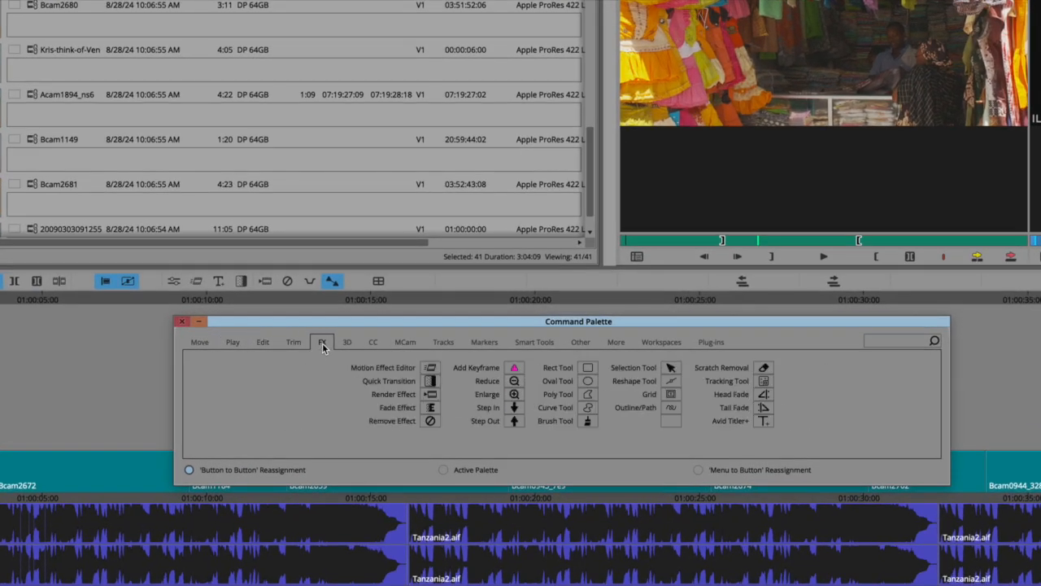
{"action": "left_click", "coordinate": [348, 342]}
{"action": "left_click", "coordinate": [374, 342]}
{"action": "left_click", "coordinate": [400, 343]}
{"action": "left_click", "coordinate": [438, 345]}
{"action": "left_click", "coordinate": [481, 346]}
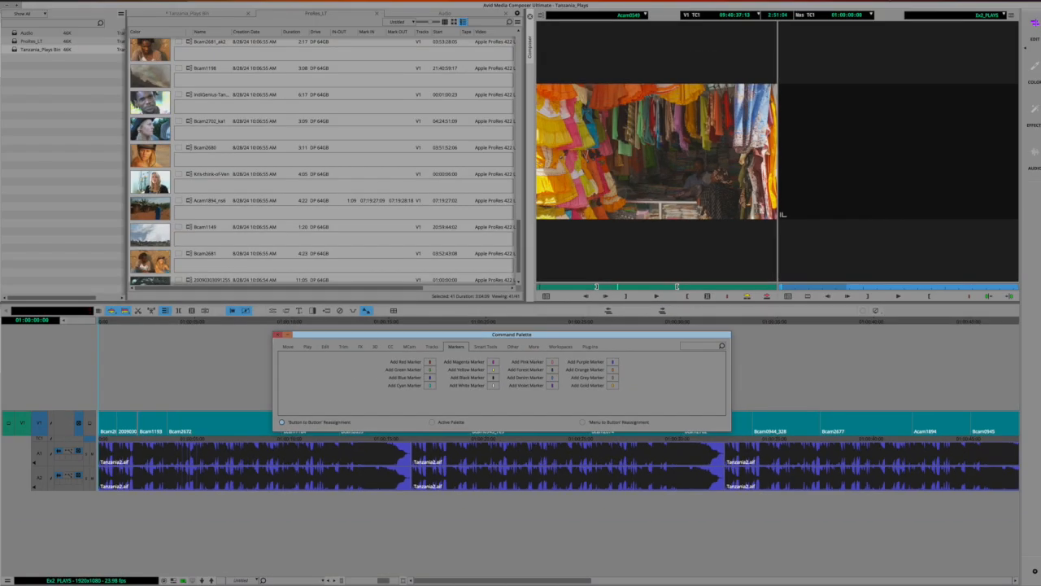
Step: Open the project's Settings on the User settings, and move and enlarge the window so the list is readable
{"action": "left_click", "coordinate": [189, 1]}
{"action": "mouse_move", "coordinate": [220, 1]}
{"action": "mouse_move", "coordinate": [85, 2]}
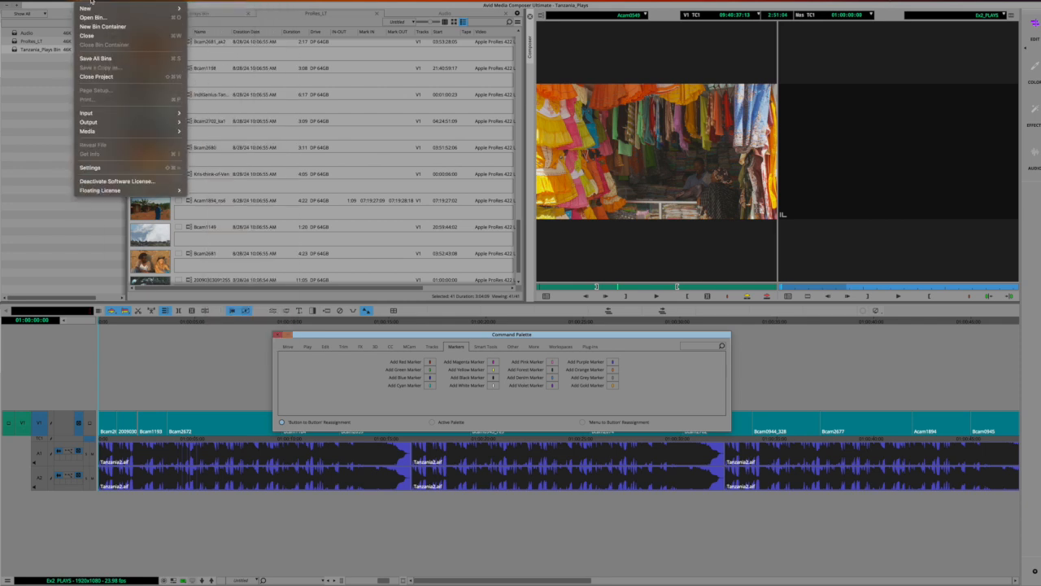
{"action": "left_click", "coordinate": [91, 167]}
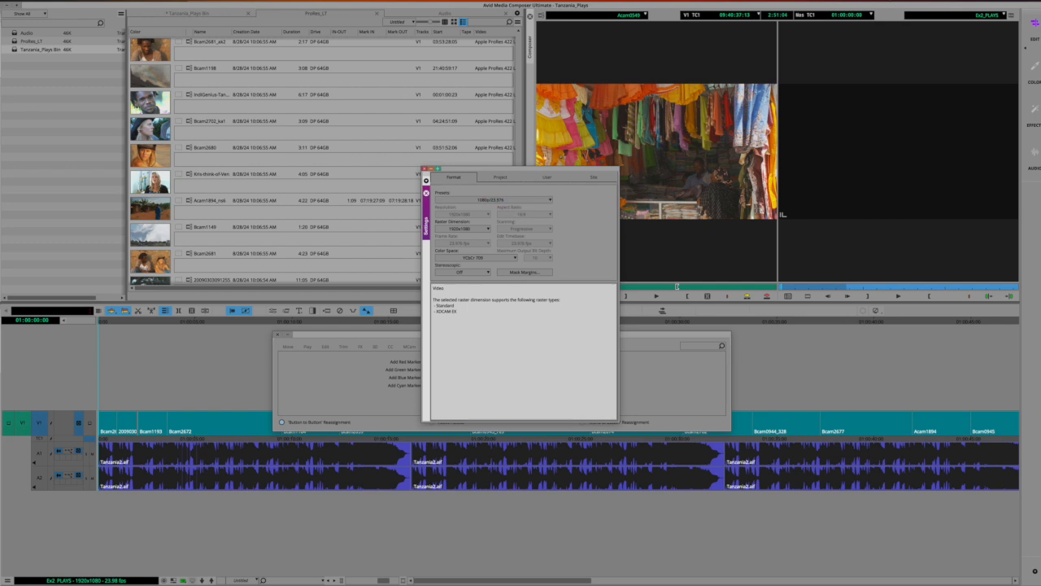
{"action": "left_click", "coordinate": [552, 176]}
{"action": "left_click_drag", "start_coordinate": [584, 172], "coordinate": [204, 144]}
{"action": "left_click_drag", "start_coordinate": [237, 393], "coordinate": [366, 584]}
{"action": "left_click_drag", "start_coordinate": [119, 143], "coordinate": [224, 59]}
Step: Find the active Keyboard setting, MC English (United States), in the User settings and open its keyboard layout
{"action": "scroll", "coordinate": [199, 323], "scroll_direction": "down", "scroll_amount": 3}
{"action": "scroll", "coordinate": [200, 323], "scroll_direction": "down", "scroll_amount": 1}
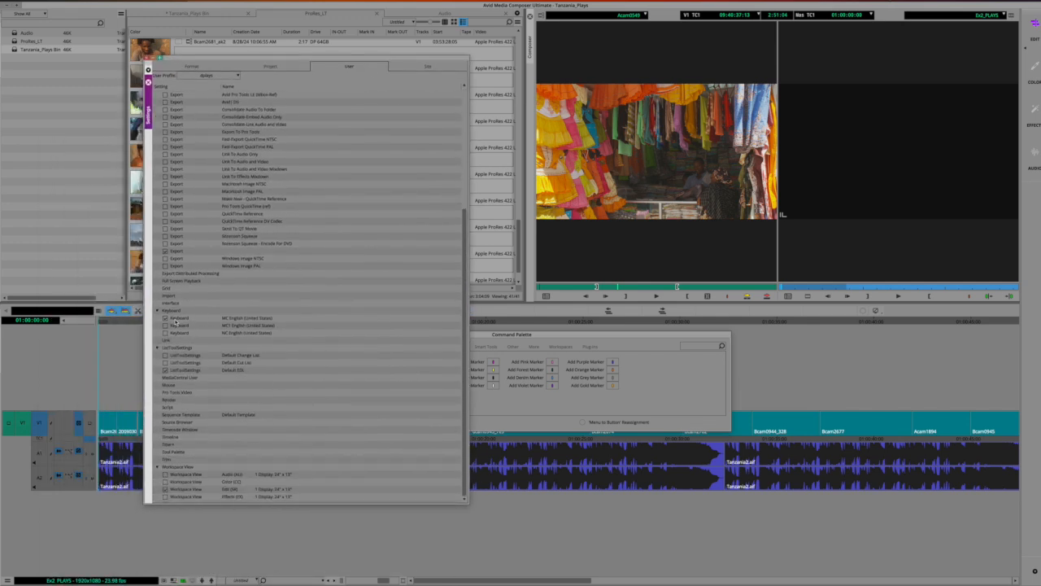
{"action": "left_click", "coordinate": [176, 318]}
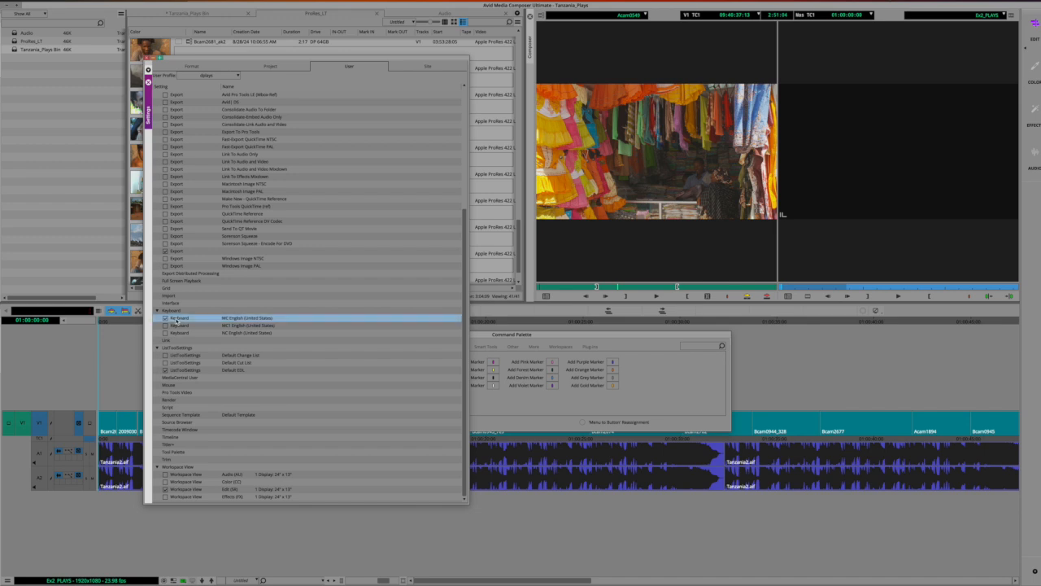
{"action": "double_click", "coordinate": [178, 318]}
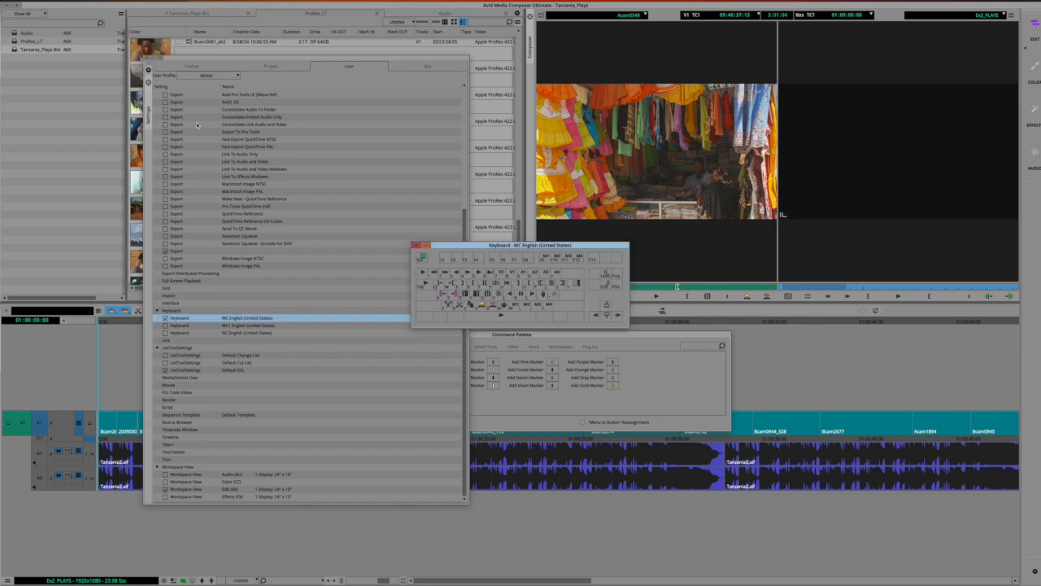
Step: Capture a screenshot of the Settings window with its panel options showing, and call up the Settings again
{"action": "left_click", "coordinate": [148, 73]}
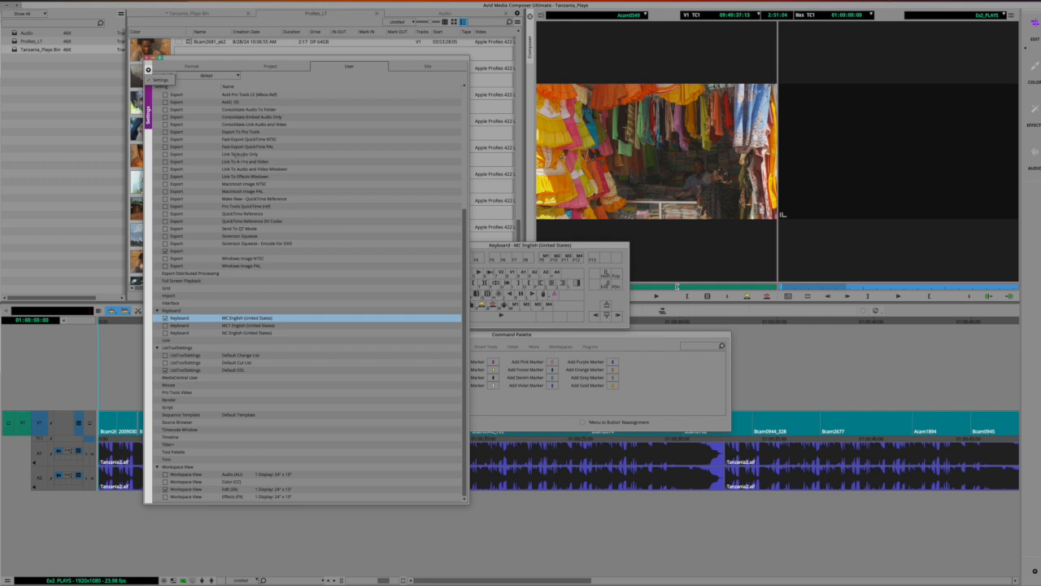
{"action": "left_click_drag", "start_coordinate": [143, 57], "coordinate": [468, 351]}
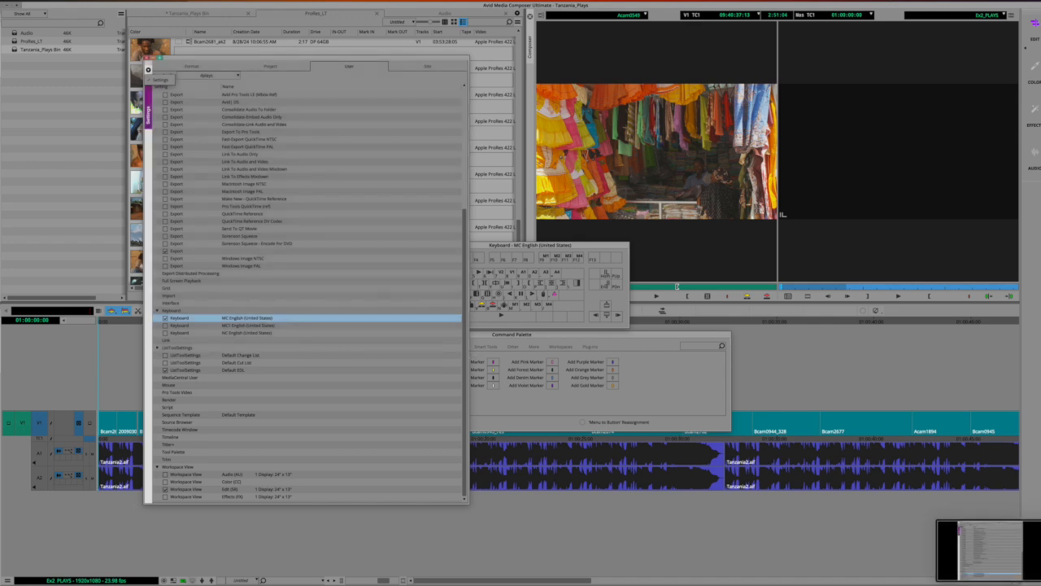
{"action": "left_click", "coordinate": [88, 4]}
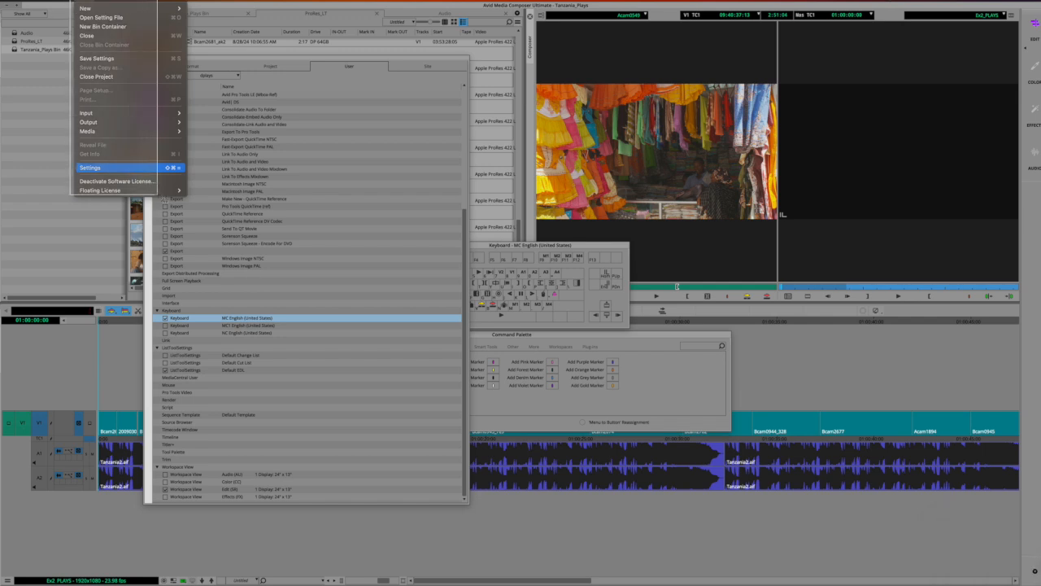
{"action": "left_click", "coordinate": [109, 168]}
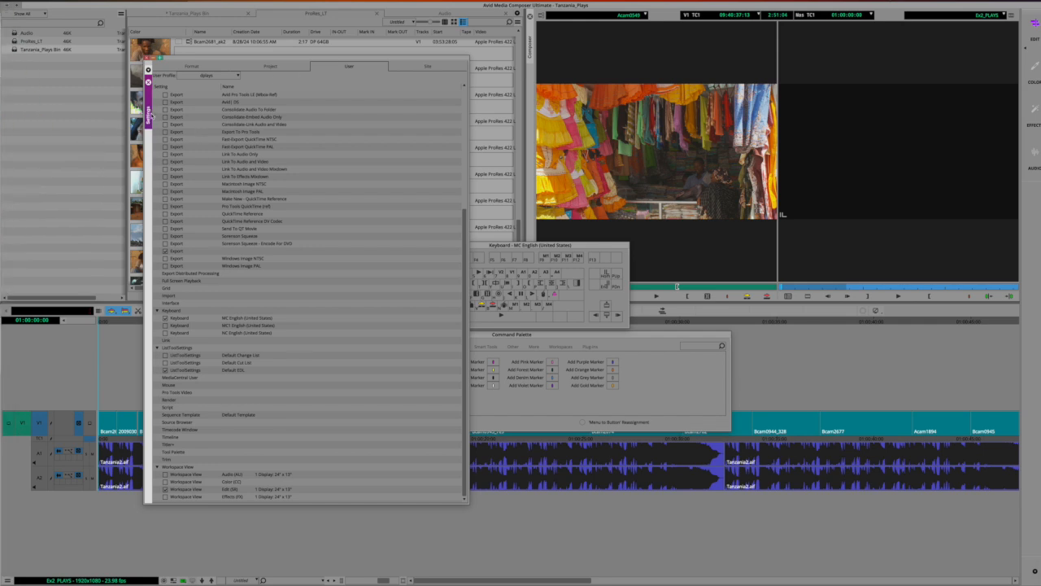
Step: Dock the Settings panel beside the bins, float it again and close it
{"action": "left_click_drag", "start_coordinate": [153, 118], "coordinate": [3, 142]}
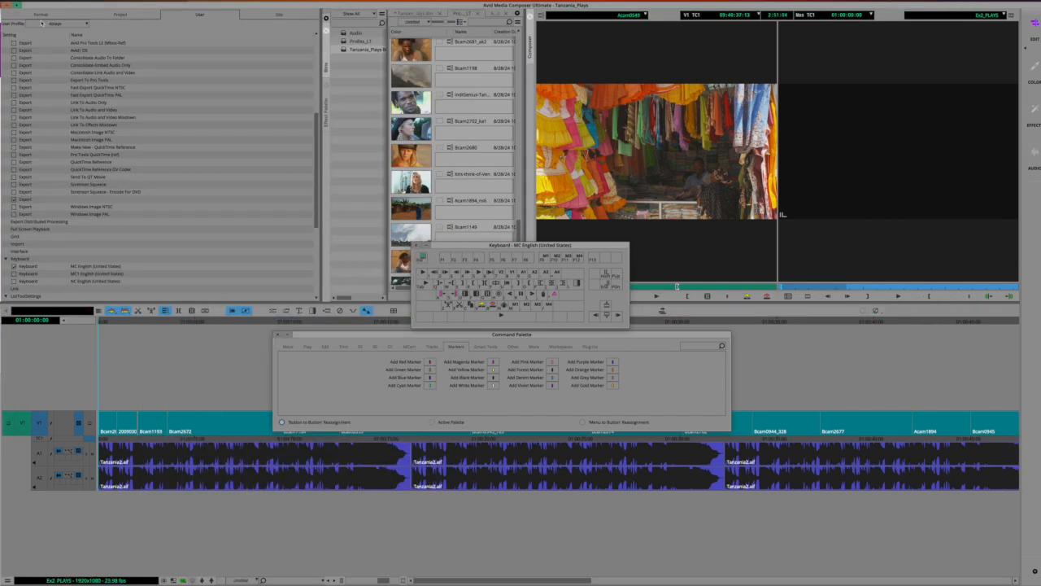
{"action": "left_click", "coordinate": [2, 18]}
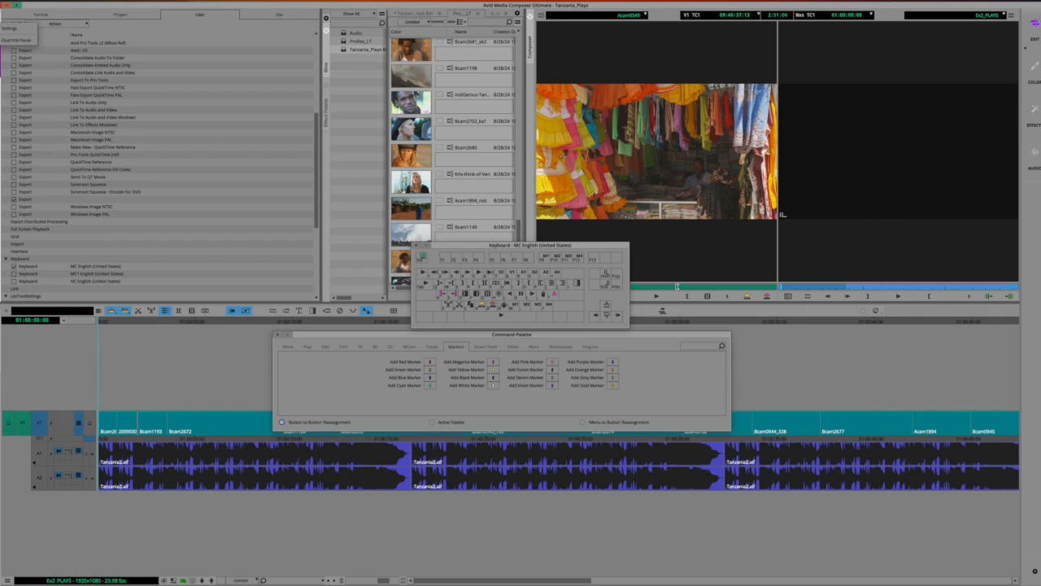
{"action": "left_click", "coordinate": [13, 40]}
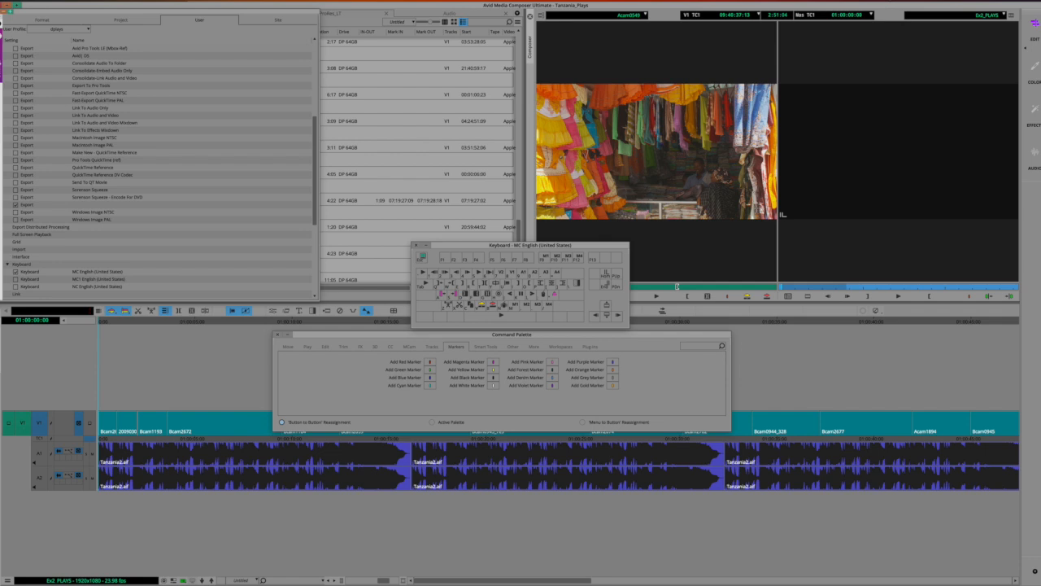
{"action": "left_click", "coordinate": [5, 5]}
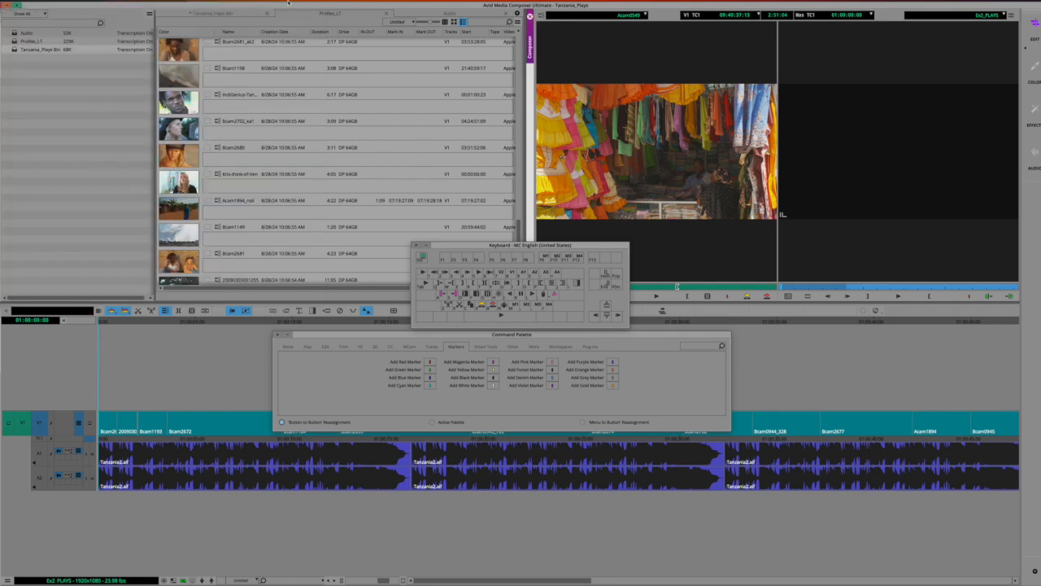
Step: View the Tanzania_Plays Bin, ProRes_LT and Audio bins in turn and make the Composer active
{"action": "left_click", "coordinate": [225, 14]}
{"action": "left_click", "coordinate": [352, 15]}
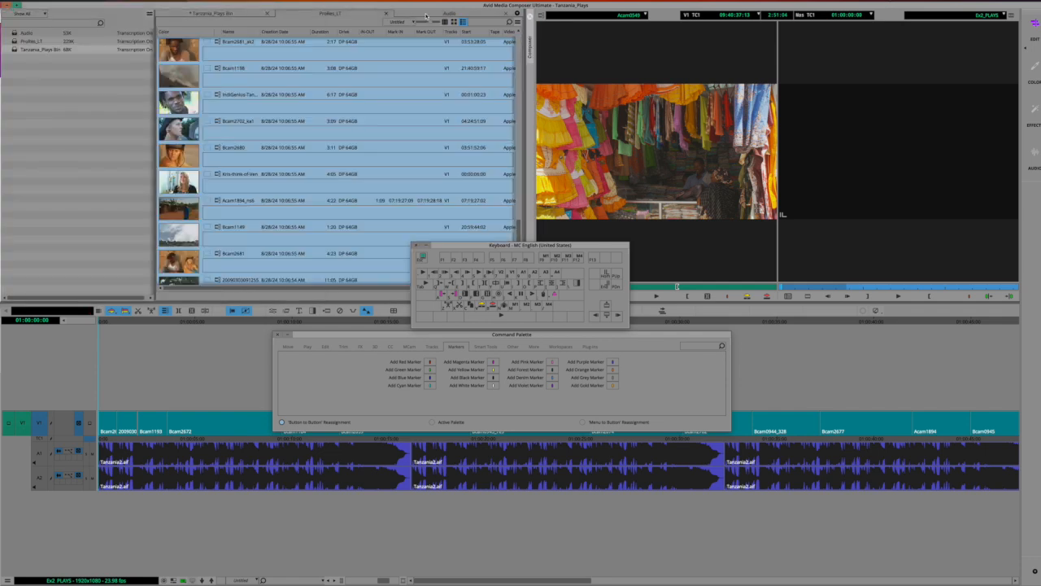
{"action": "left_click", "coordinate": [426, 15]}
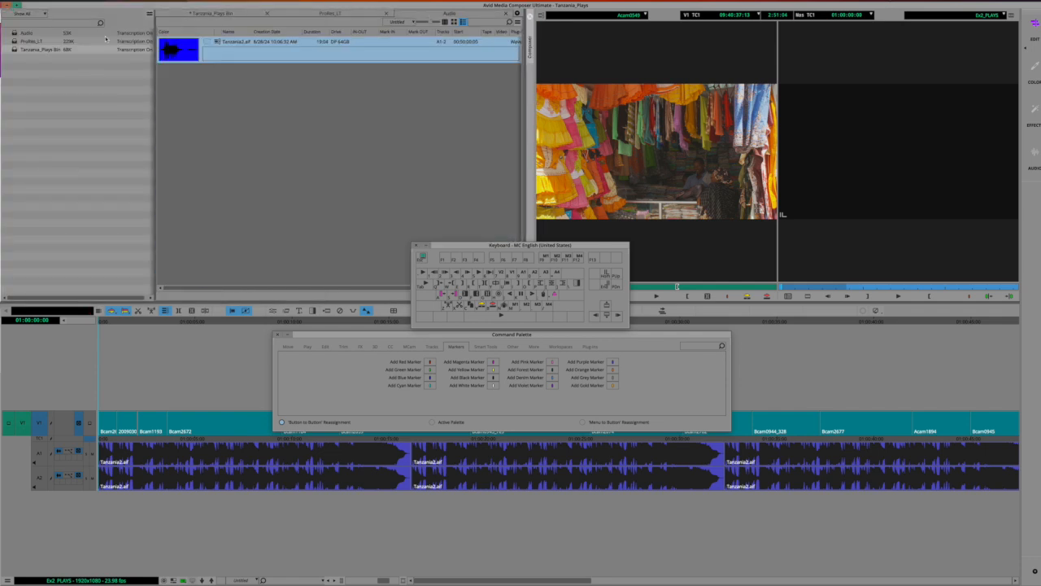
{"action": "left_click", "coordinate": [613, 58]}
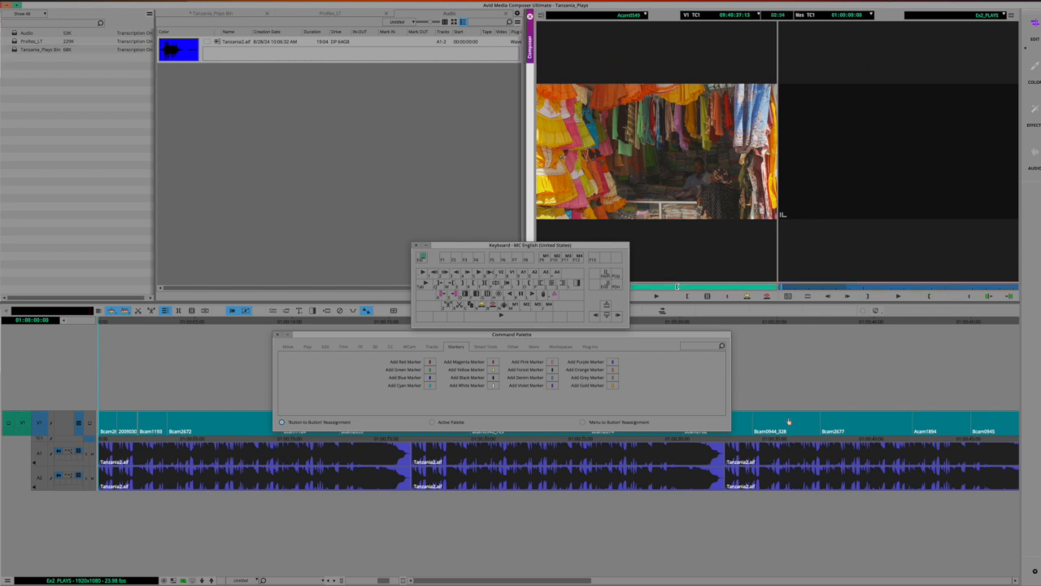
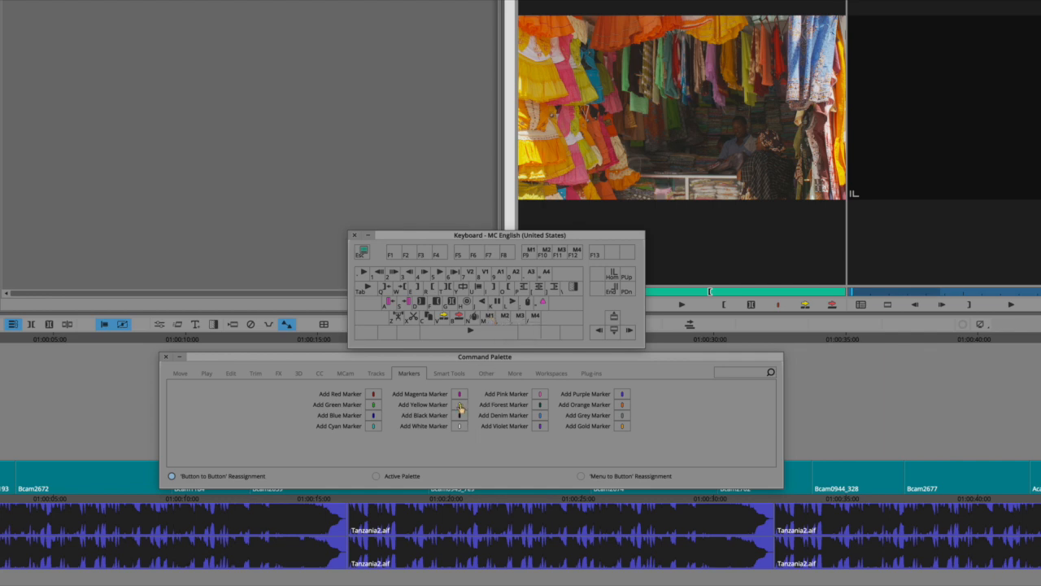
Step: Assign the Add Yellow Marker command to the M key, and close the keyboard layout and the Command Palette
{"action": "left_click_drag", "start_coordinate": [459, 406], "coordinate": [488, 320]}
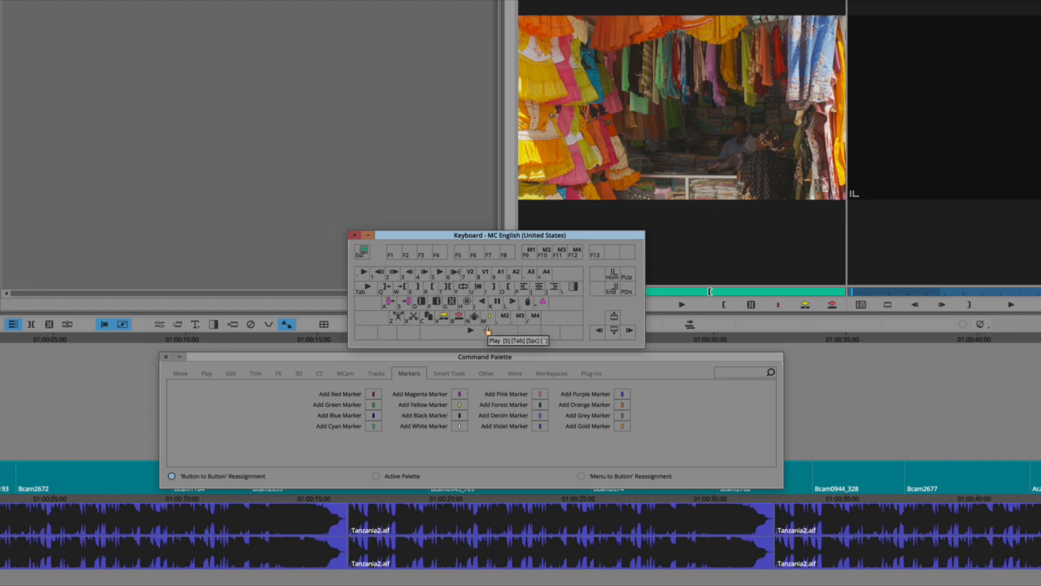
{"action": "left_click", "coordinate": [354, 235]}
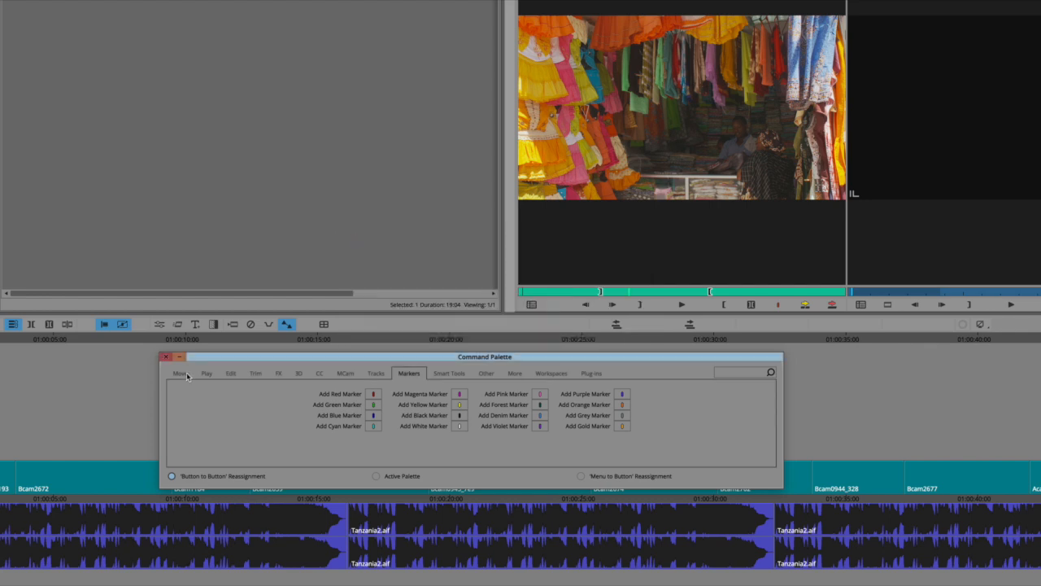
{"action": "left_click", "coordinate": [166, 358]}
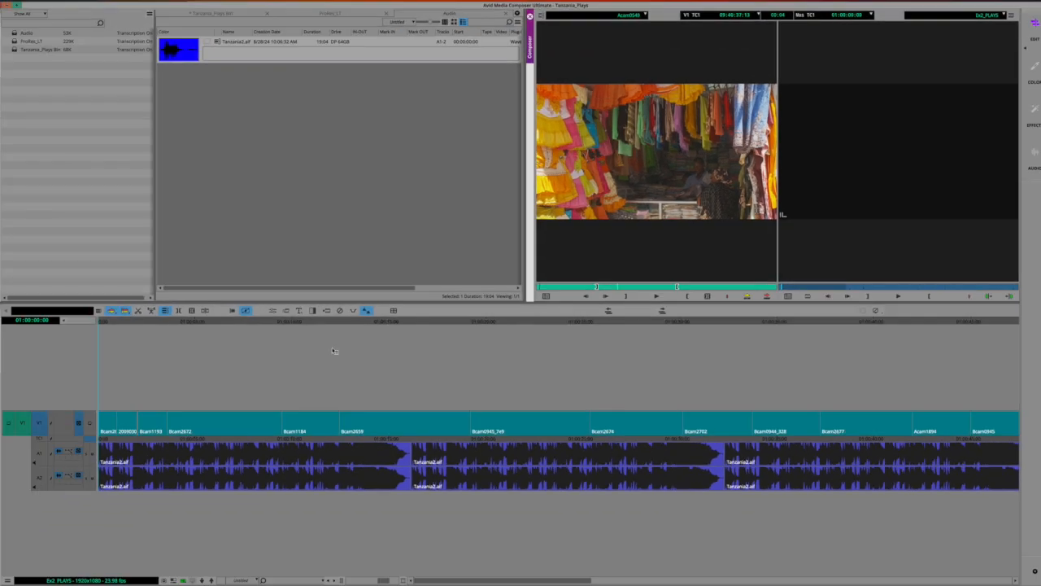
Step: Play the sequence from its start, add a yellow marker on V1 at 01:00:00:06 and accept it with a comment of repeated m letters
{"action": "left_click", "coordinate": [97, 322]}
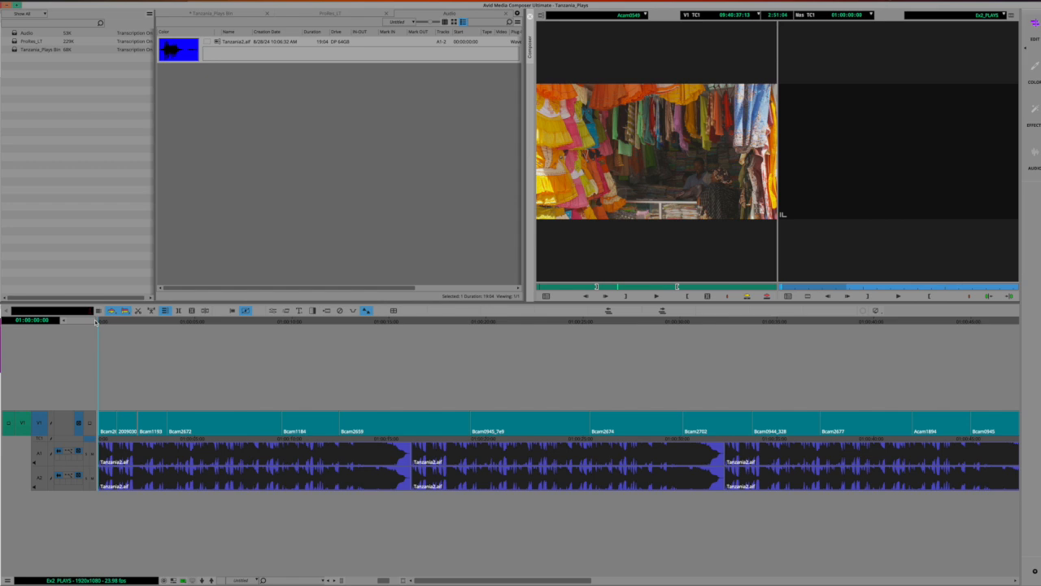
{"action": "key", "text": "space"}
{"action": "type", "text": "m"}
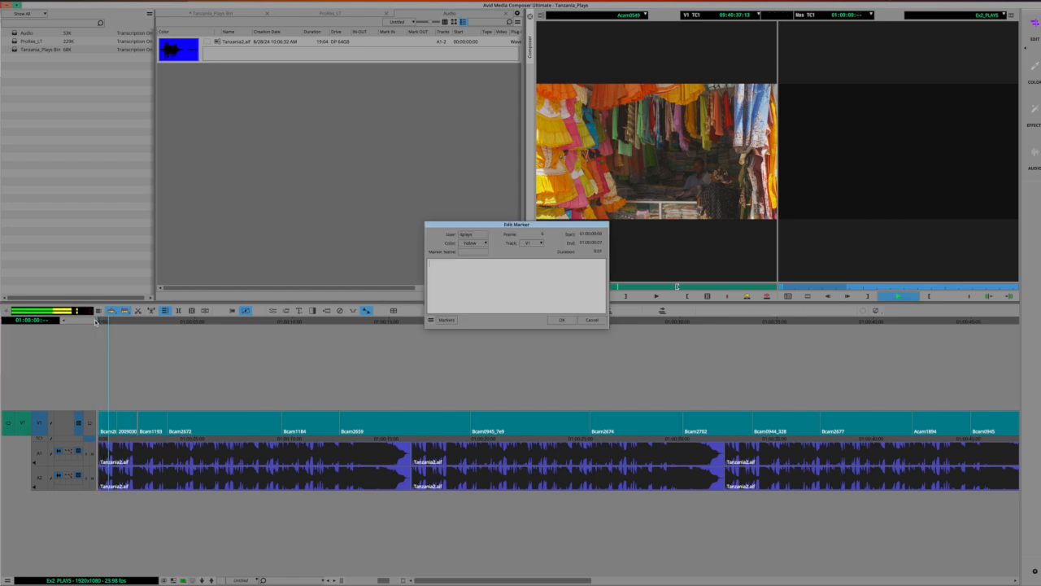
{"action": "type", "text": "mmmm"}
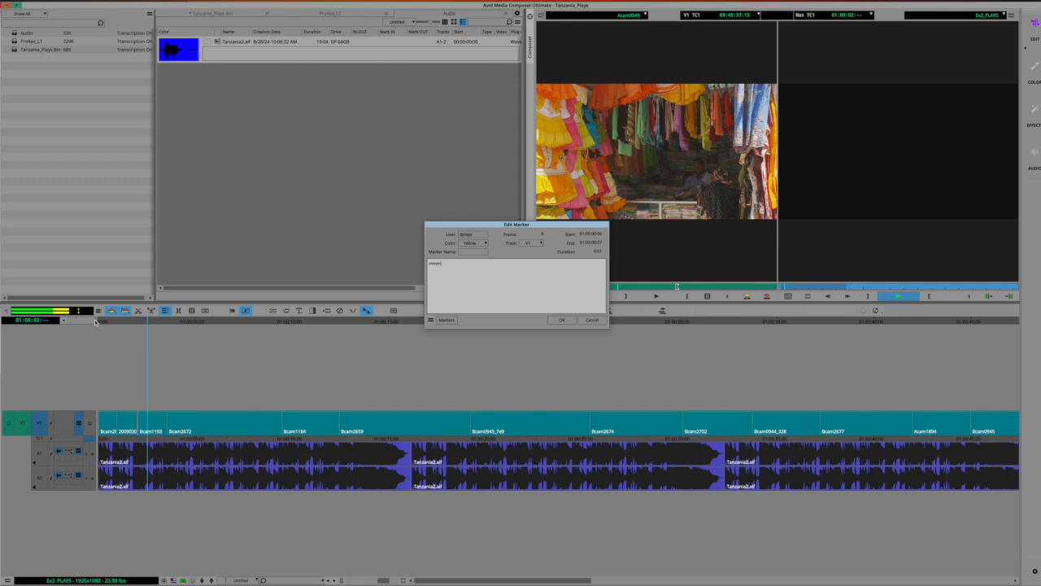
{"action": "type", "text": "mmmmm"}
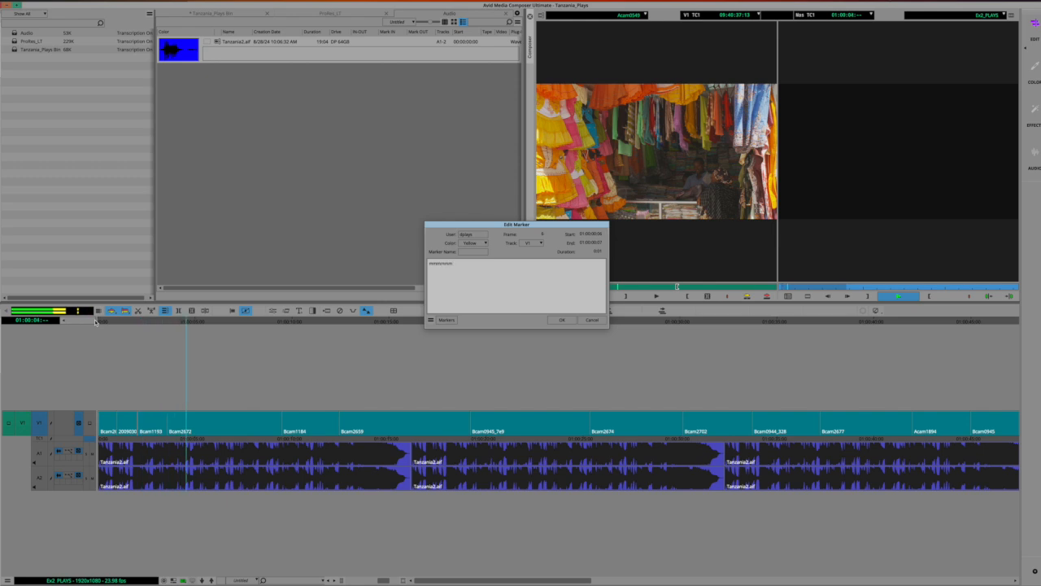
{"action": "type", "text": "mmmmm"}
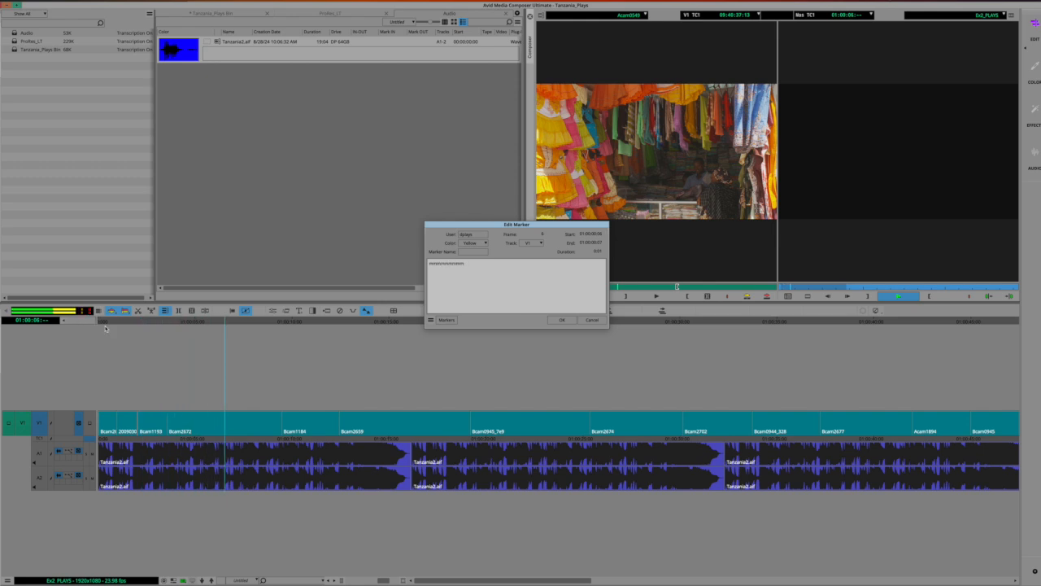
{"action": "left_click", "coordinate": [561, 319]}
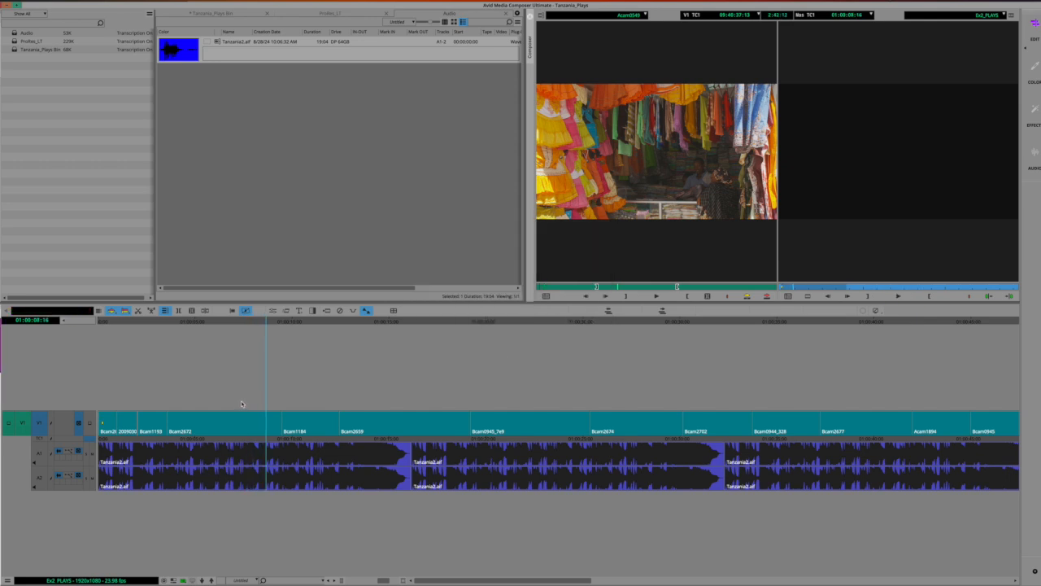
Step: Return to the sequence start, toggle the A1 and A2 track selectors on, and add a yellow marker on V1 at 01:00:00:11 during playback
{"action": "key", "text": "Home"}
{"action": "left_click", "coordinate": [39, 453]}
{"action": "left_click", "coordinate": [39, 478]}
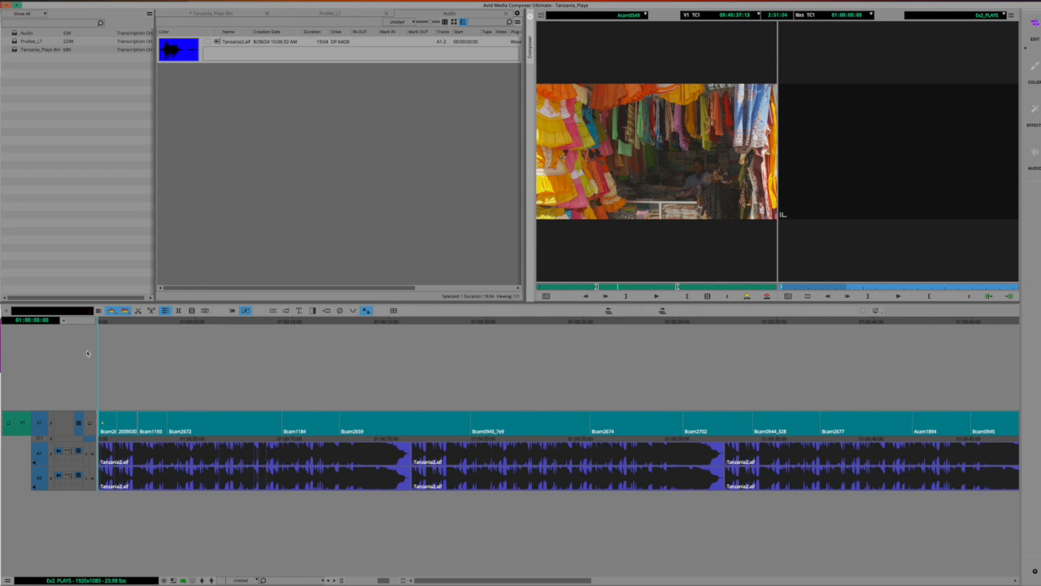
{"action": "key", "text": "space"}
{"action": "key", "text": "F3"}
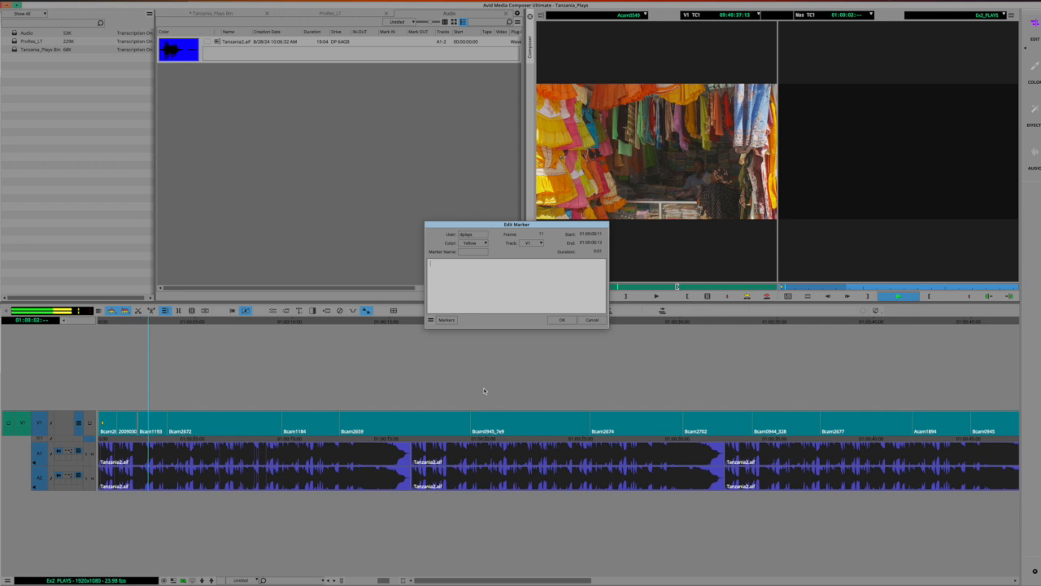
{"action": "left_click", "coordinate": [561, 320]}
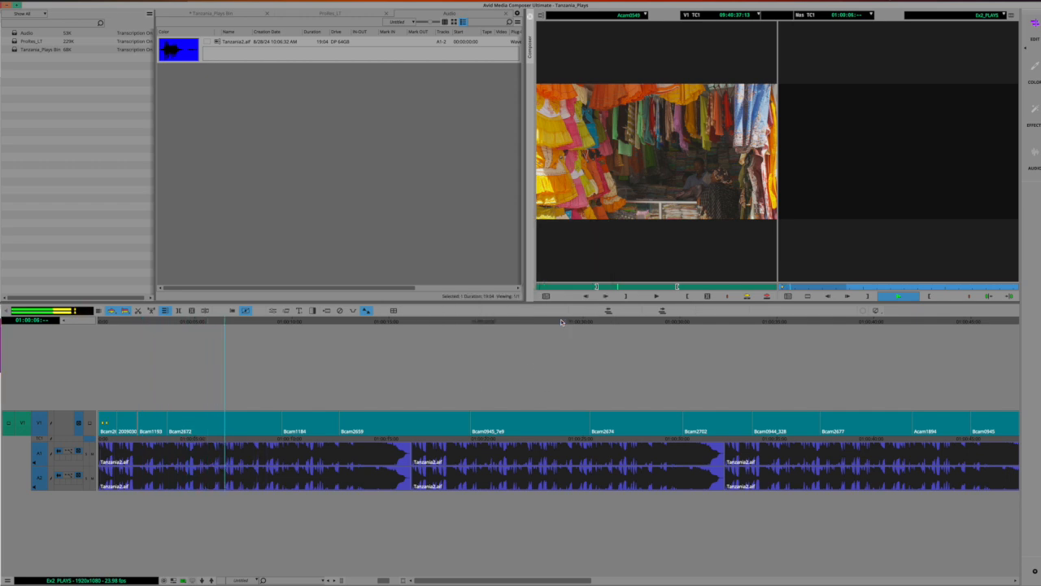
Step: Return to the sequence start, play it, and add a yellow marker on V1 at 01:00:01:00 with the comment mm
{"action": "left_click_drag", "start_coordinate": [212, 322], "coordinate": [61, 323]}
{"action": "key", "text": "space"}
{"action": "type", "text": "mmm"}
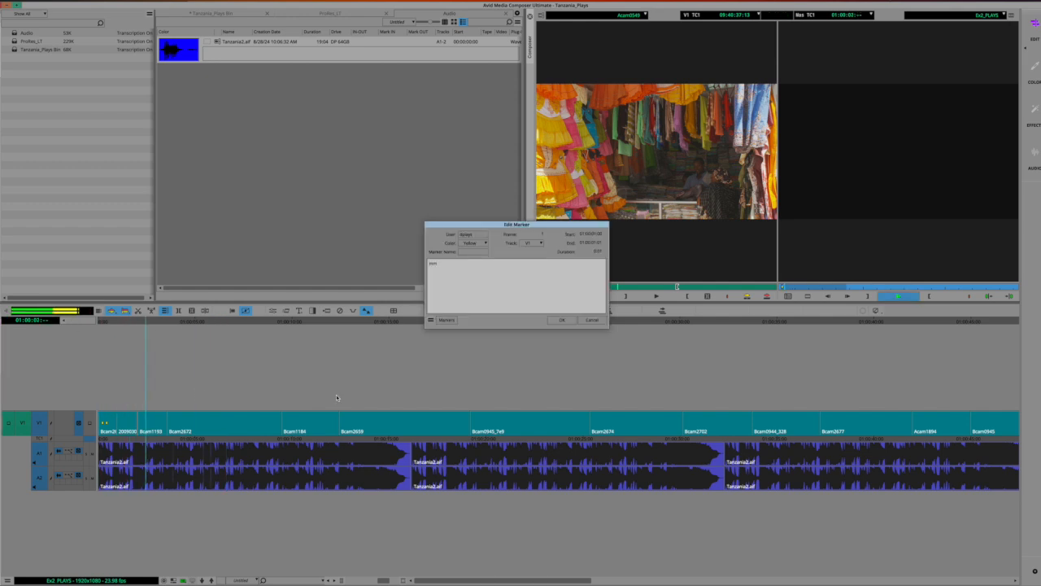
{"action": "key", "text": "Return"}
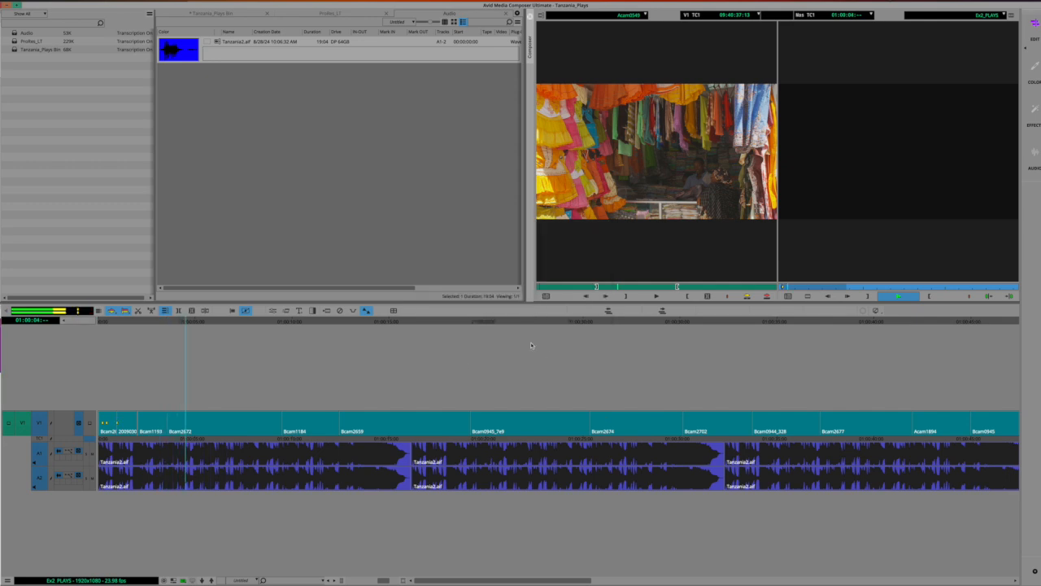
{"action": "key", "text": "ctrl+Down"}
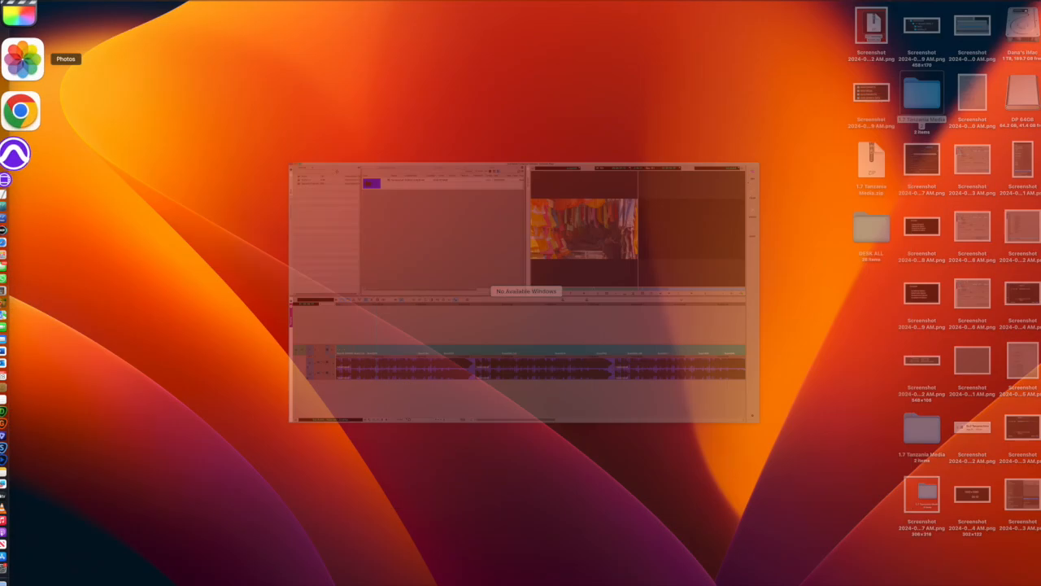
{"action": "left_click", "coordinate": [217, 97]}
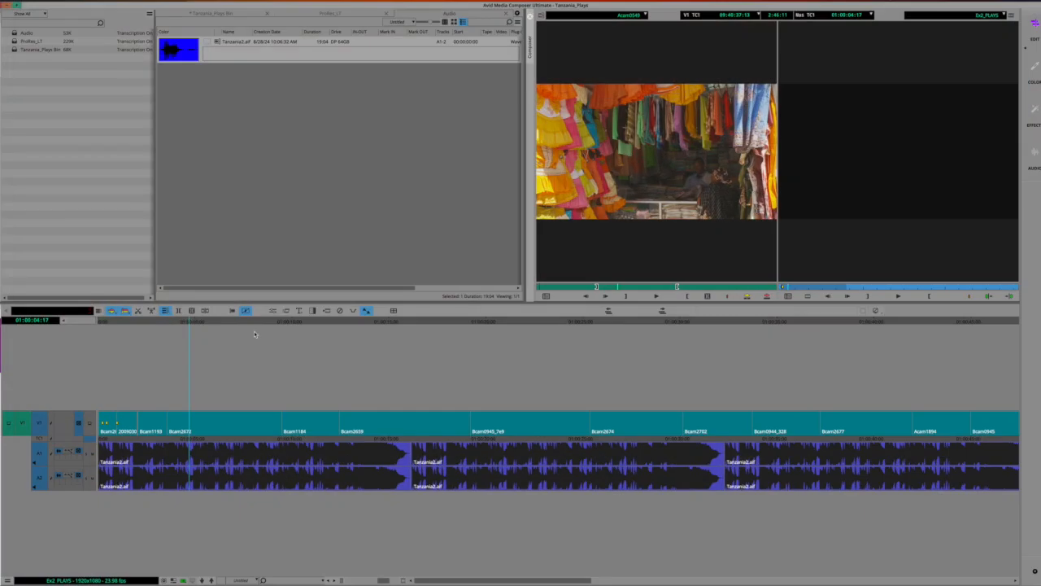
Step: Play the sequence from its start and ripple-trim the second clip on V1 to make it shorter
{"action": "left_click", "coordinate": [134, 424]}
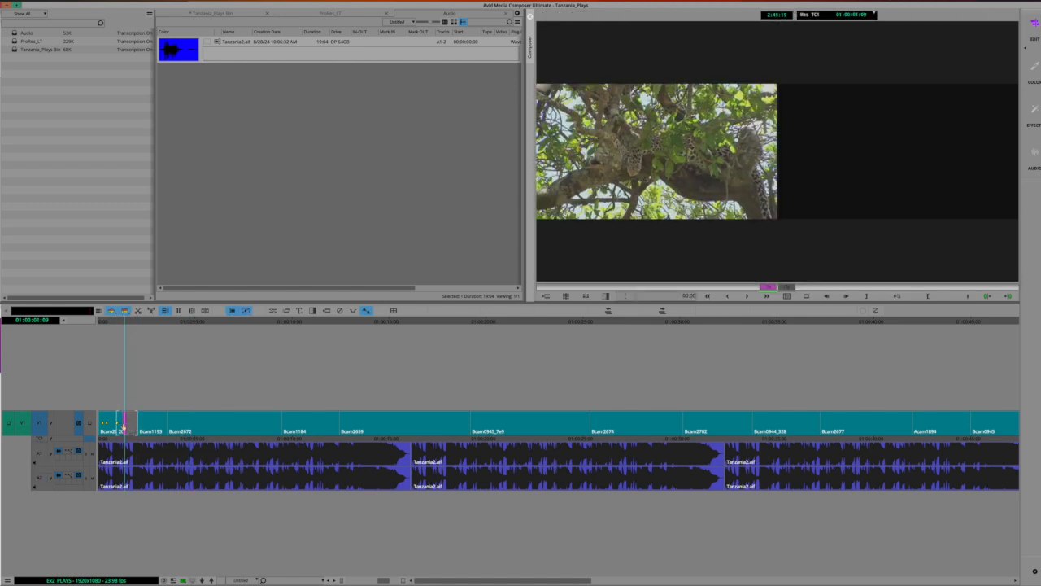
{"action": "left_click_drag", "start_coordinate": [136, 417], "coordinate": [137, 417]}
{"action": "key", "text": "space"}
{"action": "key", "text": "Home"}
{"action": "key", "text": "space"}
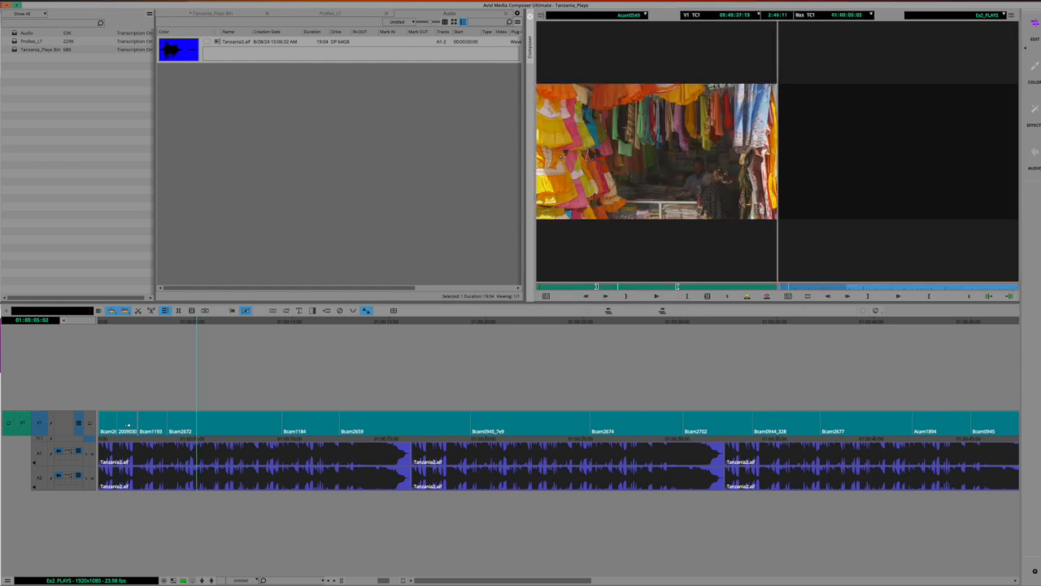
{"action": "mouse_move", "coordinate": [134, 427]}
{"action": "left_mouse_down"}
{"action": "mouse_move", "coordinate": [125, 426]}
{"action": "mouse_move", "coordinate": [142, 428]}
{"action": "left_mouse_up"}
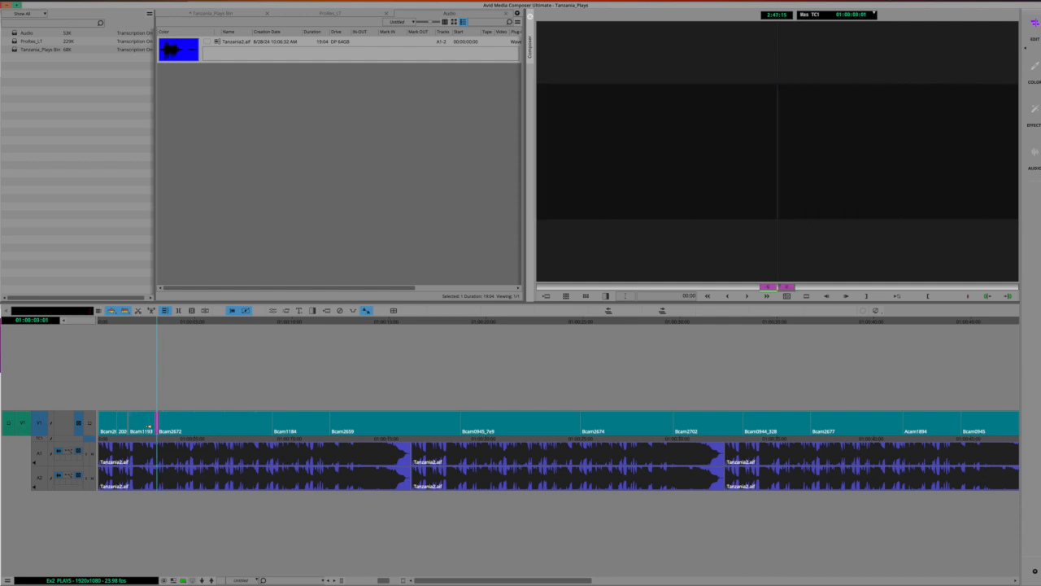
Step: Move the Bcam1193 segment on V1 ahead of the short second clip and deselect it
{"action": "left_click_drag", "start_coordinate": [149, 427], "coordinate": [140, 426]}
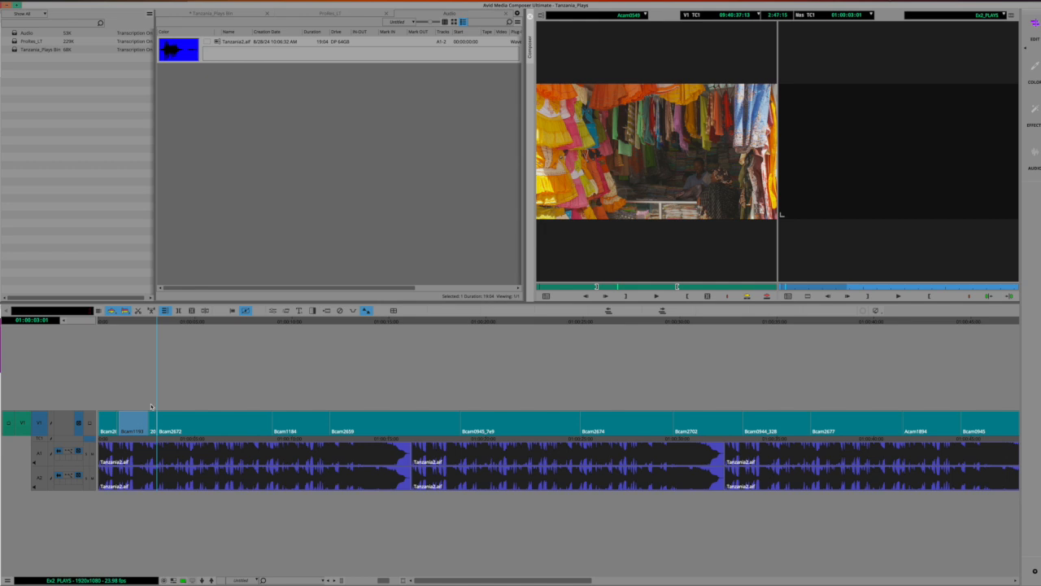
{"action": "left_click", "coordinate": [148, 402]}
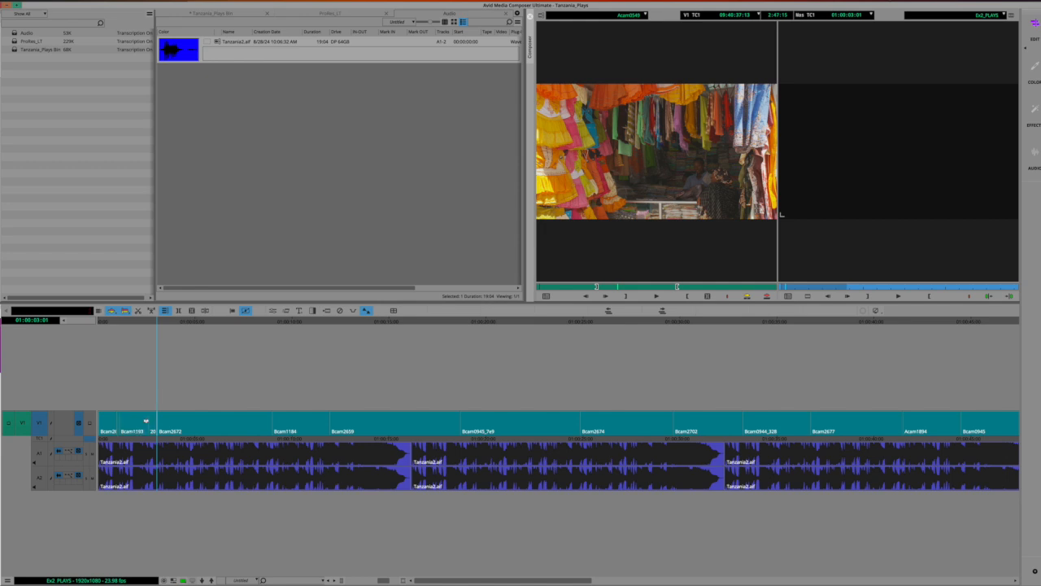
{"action": "left_click", "coordinate": [145, 421]}
Step: Mark from the end of the music at 01:00:48:14 to the end of the sequence and extract that excess V1 material
{"action": "scroll", "coordinate": [365, 404], "scroll_direction": "right", "scroll_amount": 5}
{"action": "scroll", "coordinate": [364, 404], "scroll_direction": "right", "scroll_amount": 12}
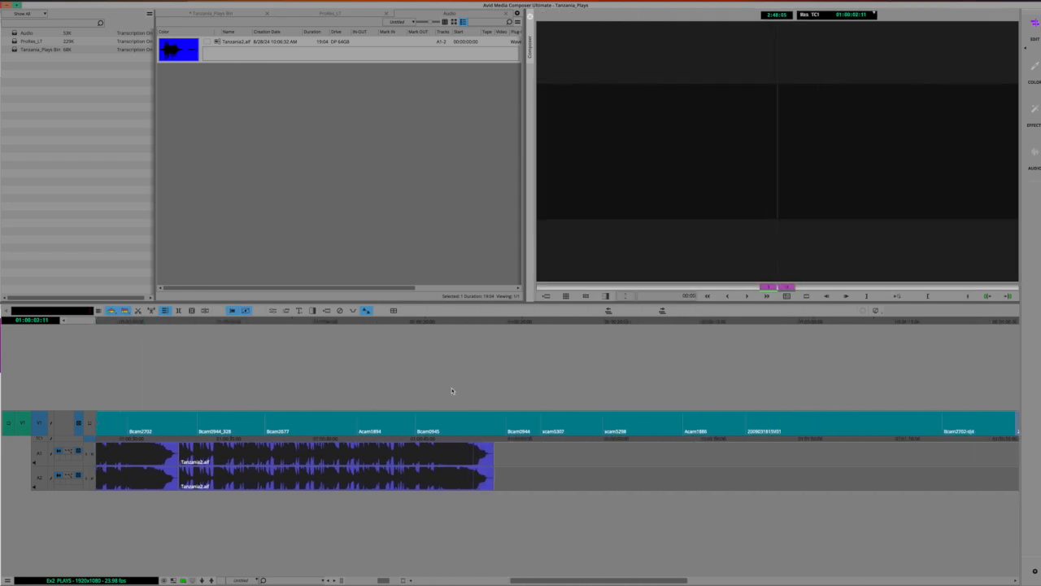
{"action": "left_click", "coordinate": [222, 322]}
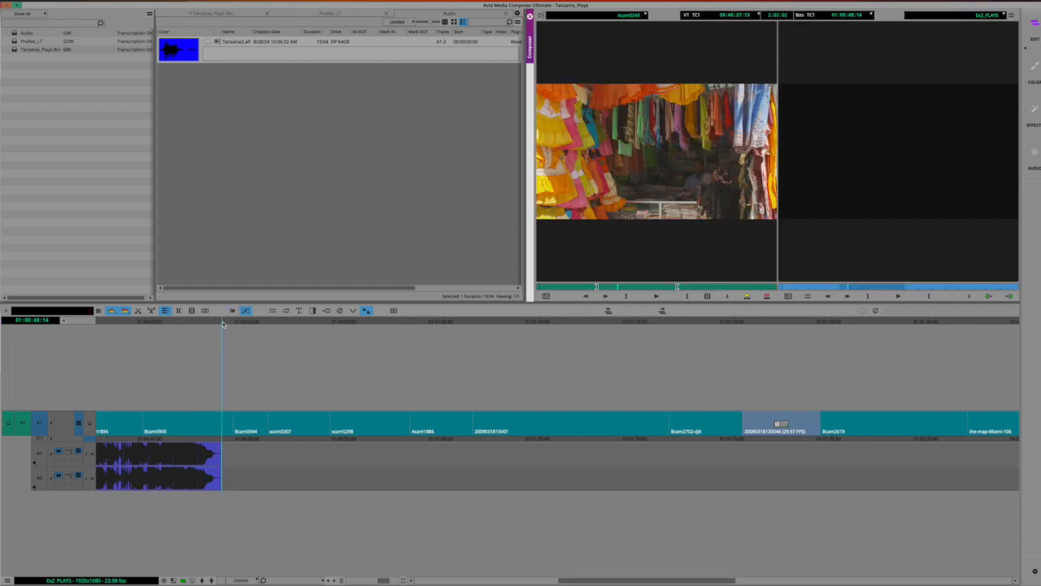
{"action": "key", "text": "o"}
{"action": "key", "text": "End"}
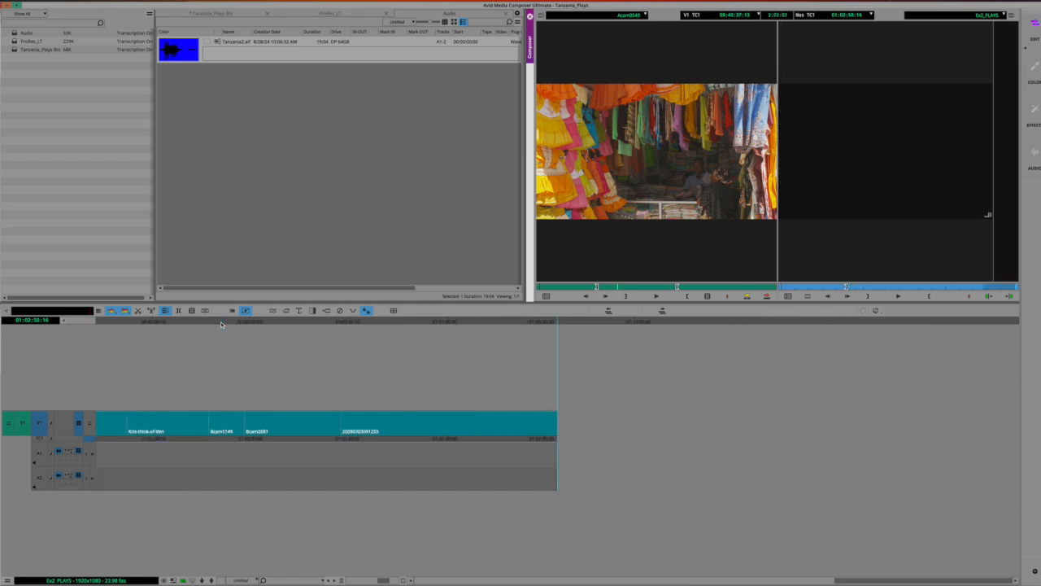
{"action": "key", "text": "o"}
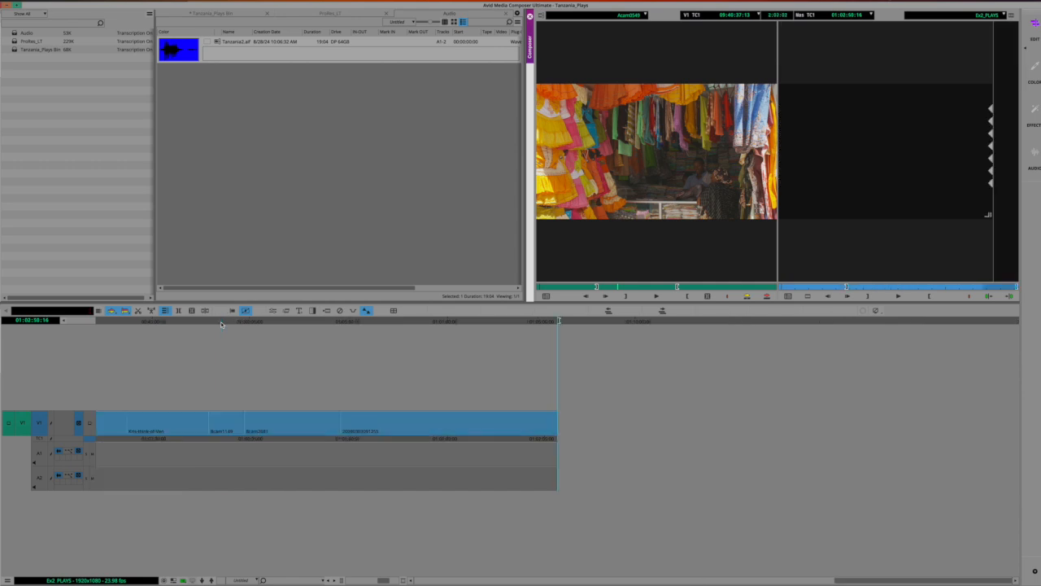
{"action": "left_click", "coordinate": [138, 311]}
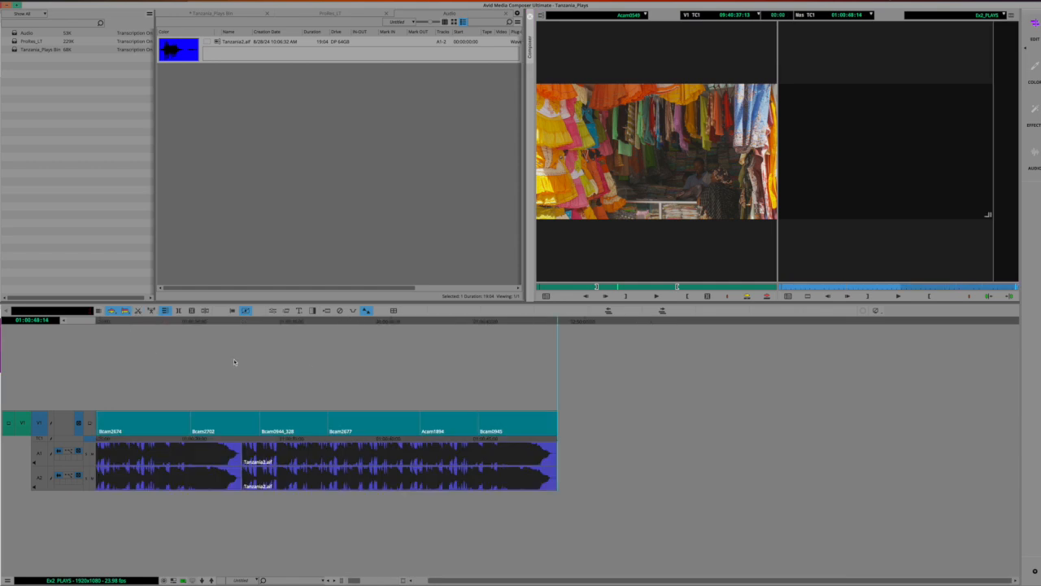
Step: Return to the sequence start and show the Film track above V1 in the timeline
{"action": "left_click_drag", "start_coordinate": [99, 358], "coordinate": [91, 380]}
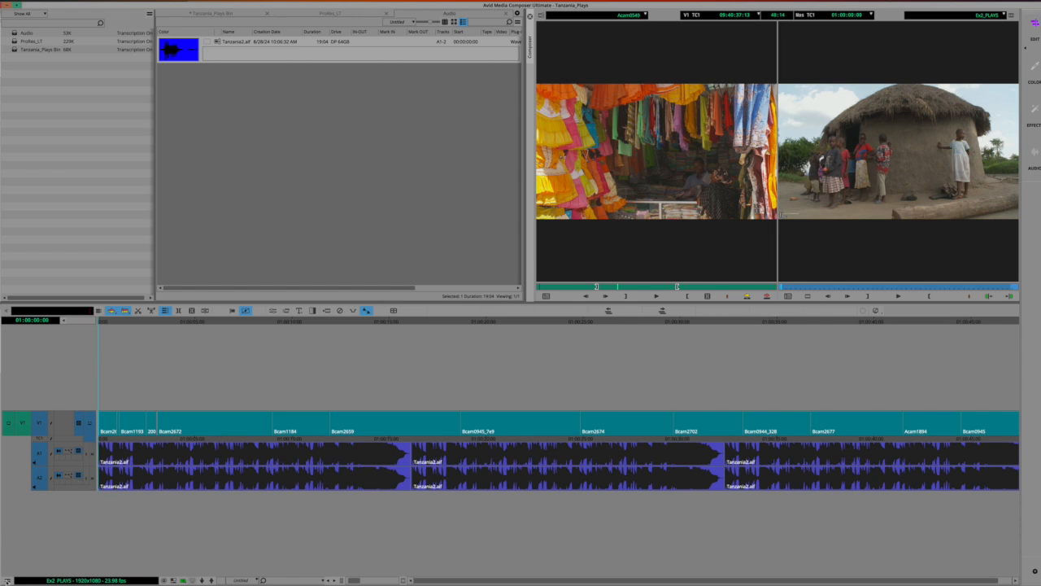
{"action": "left_click", "coordinate": [6, 580]}
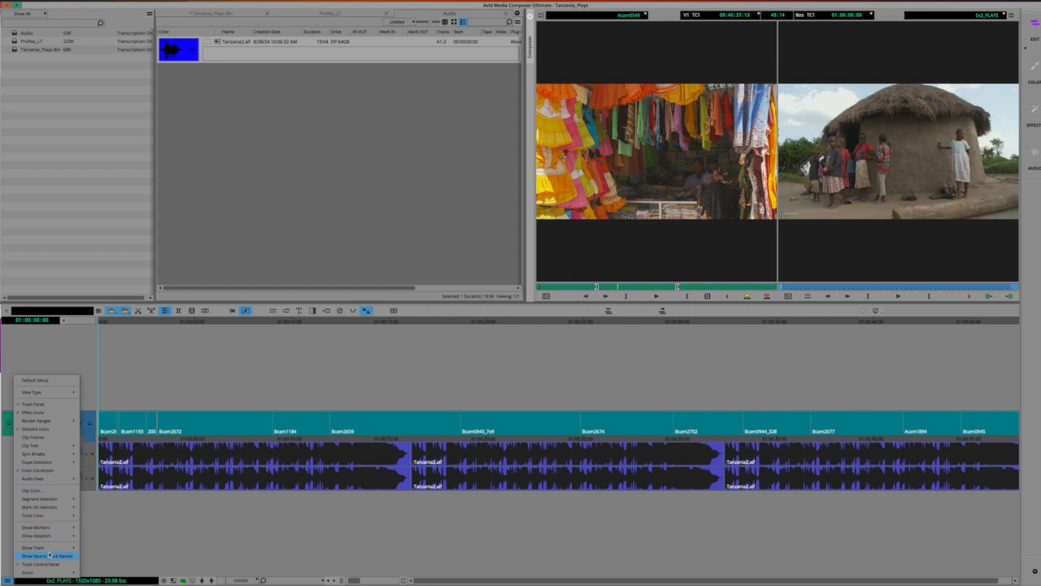
{"action": "mouse_move", "coordinate": [50, 550]}
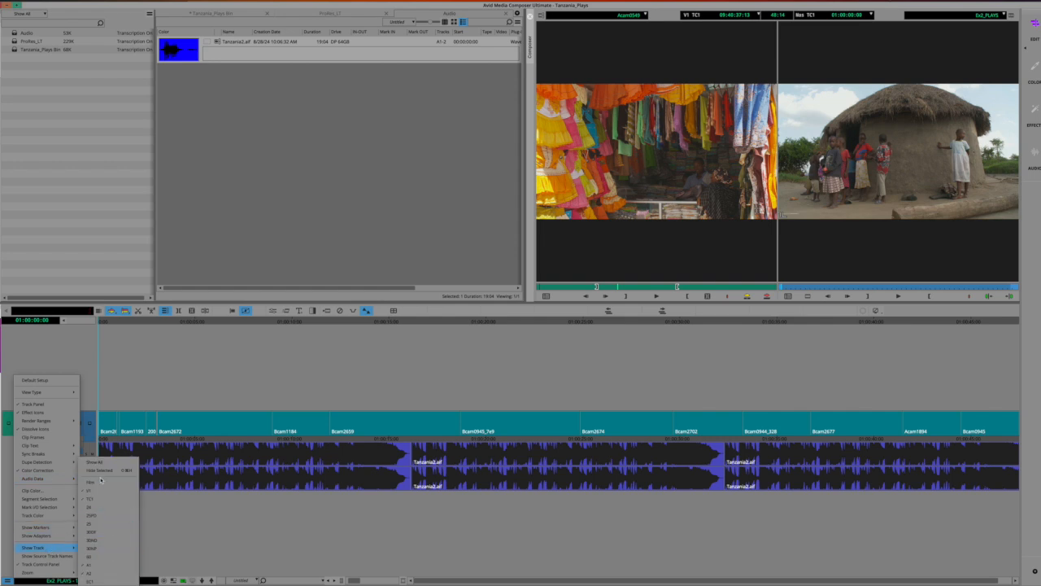
{"action": "left_click", "coordinate": [99, 483]}
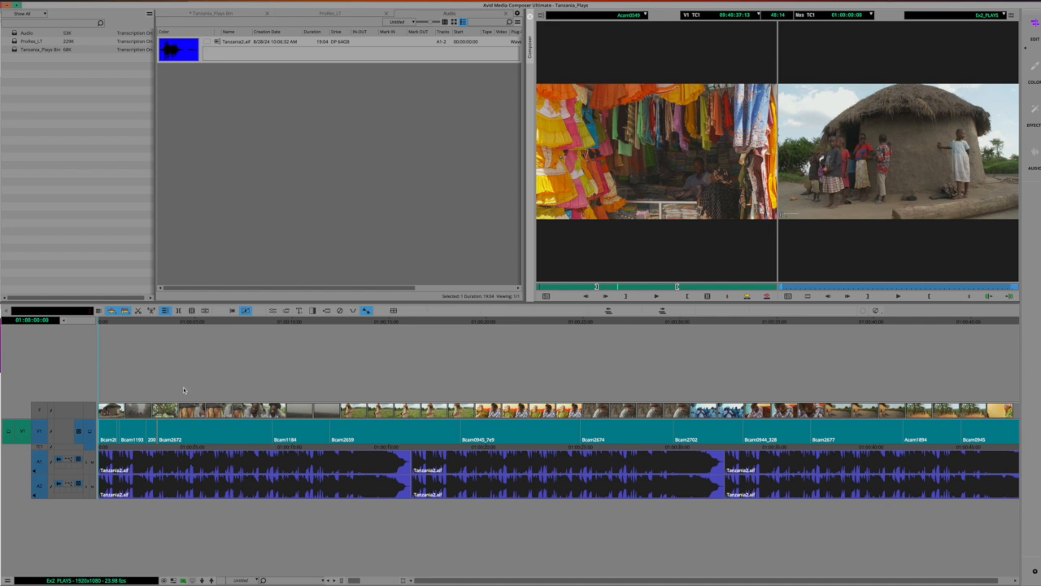
Step: Play the sequence from 01:00:11:22 toward its end, pausing and reversing briefly, to check the shots against the music
{"action": "scroll", "coordinate": [192, 384], "scroll_direction": "right", "scroll_amount": 3}
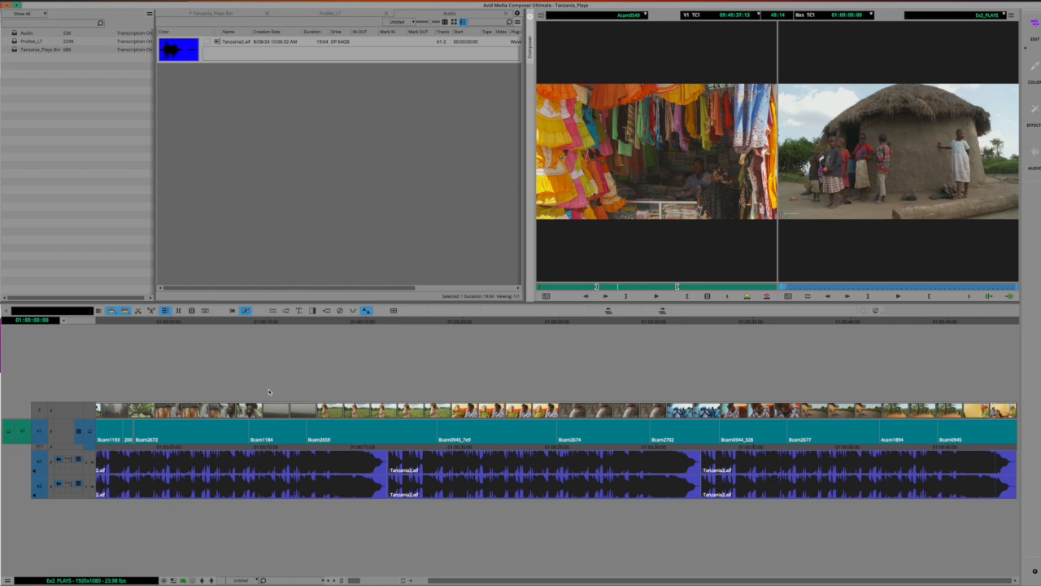
{"action": "left_click", "coordinate": [308, 323]}
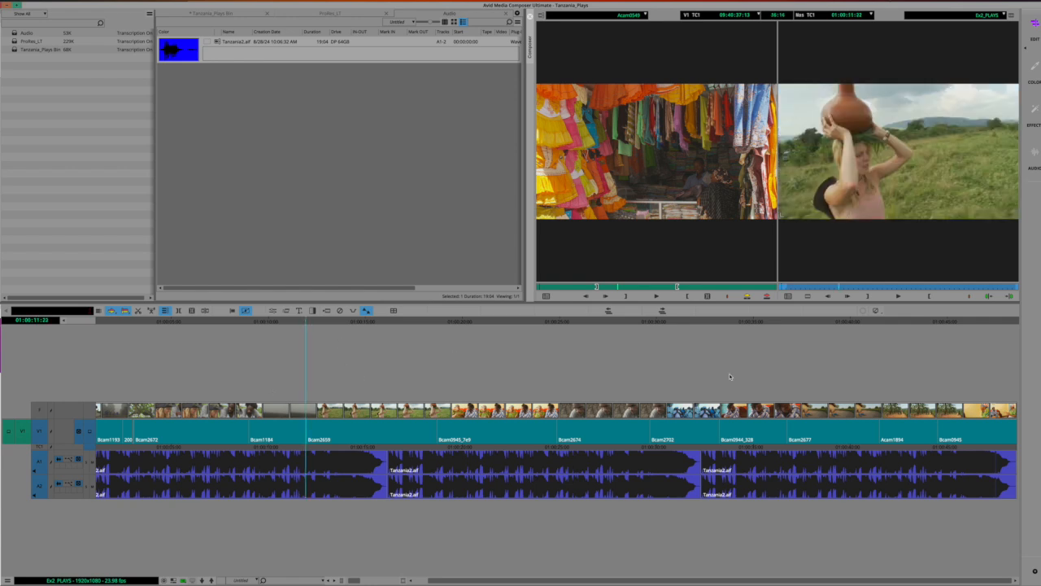
{"action": "key", "text": "space"}
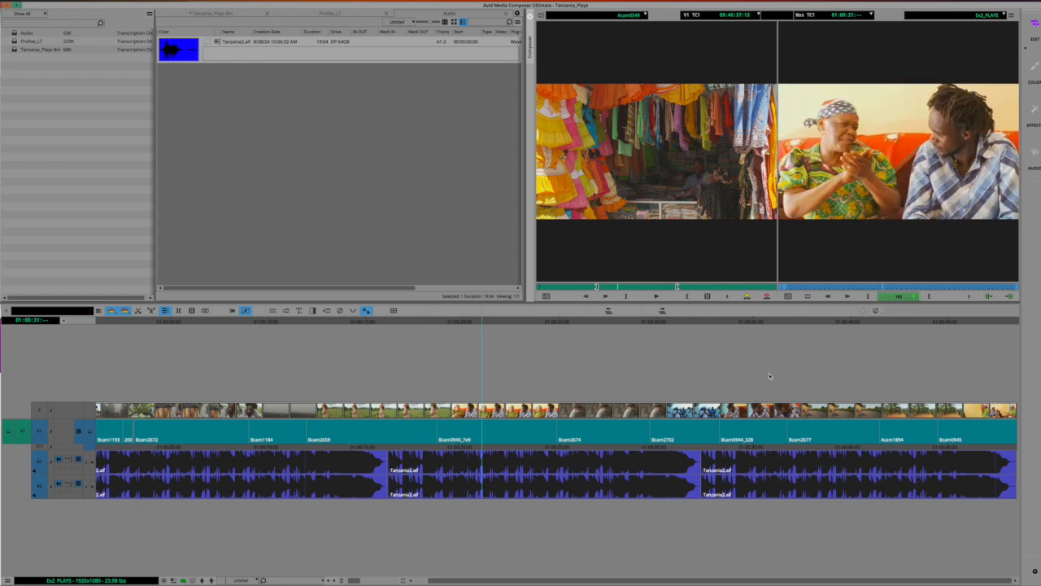
{"action": "key", "text": "k"}
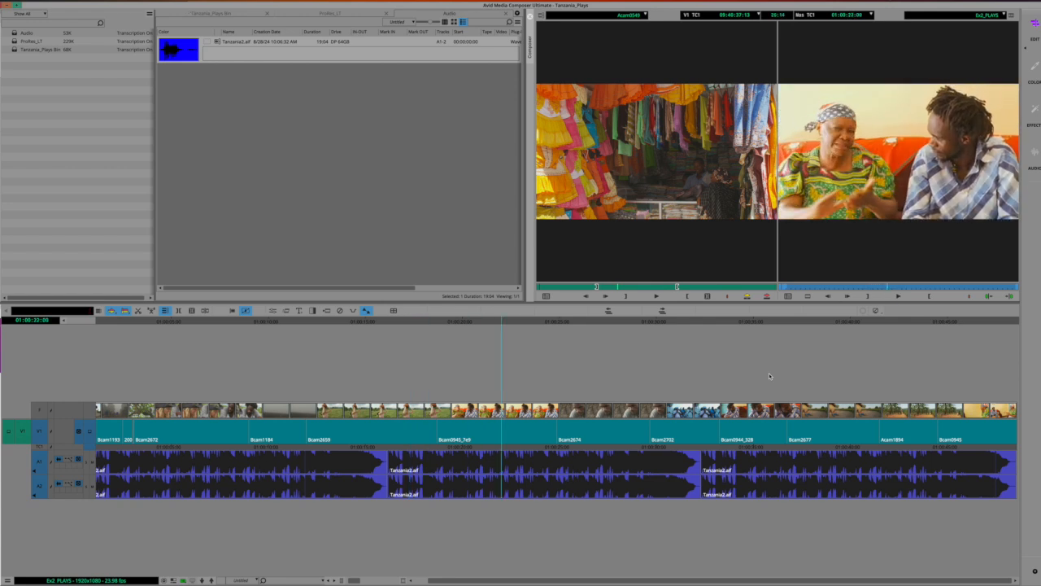
{"action": "key", "text": "l"}
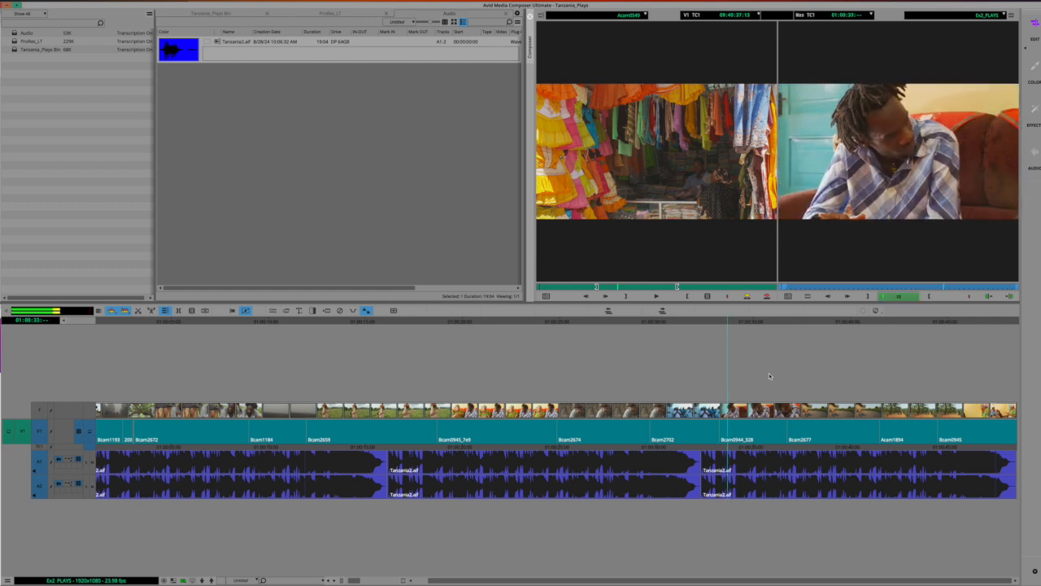
{"action": "key", "text": "j"}
{"action": "key", "text": "j"}
{"action": "key", "text": "k"}
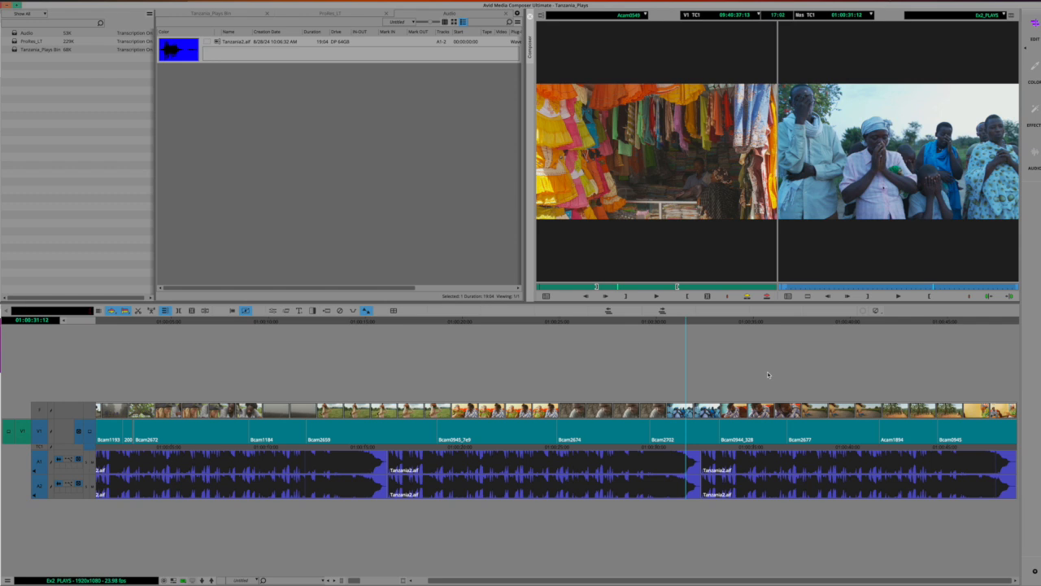
{"action": "key", "text": "l"}
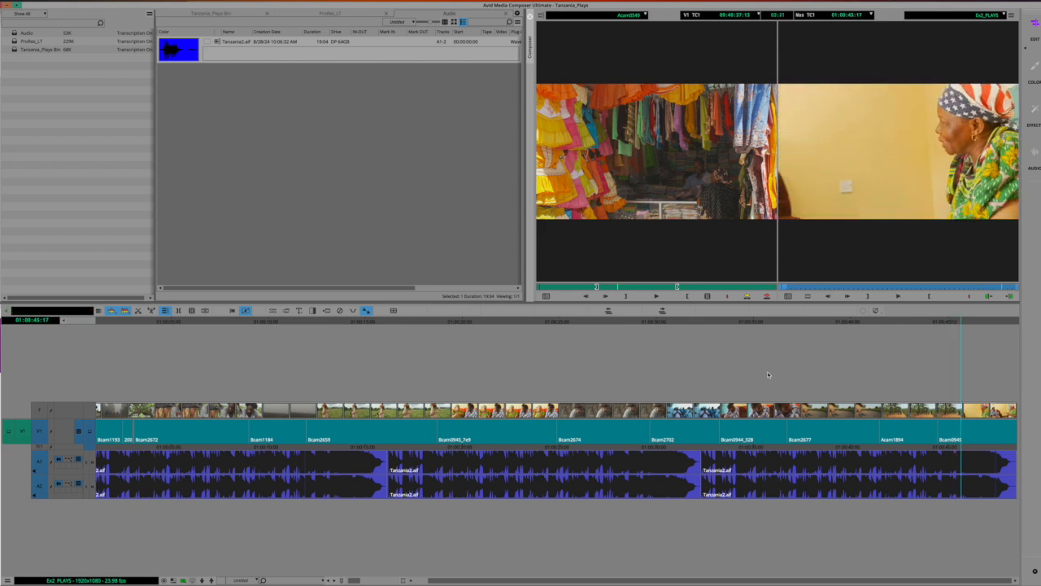
Step: Shuttle backward through the sequence to its start, stopping around Bcam2659 and playing briefly to recheck the shots
{"action": "key", "text": "j"}
{"action": "key", "text": "j"}
{"action": "key", "text": "j"}
{"action": "key", "text": "j"}
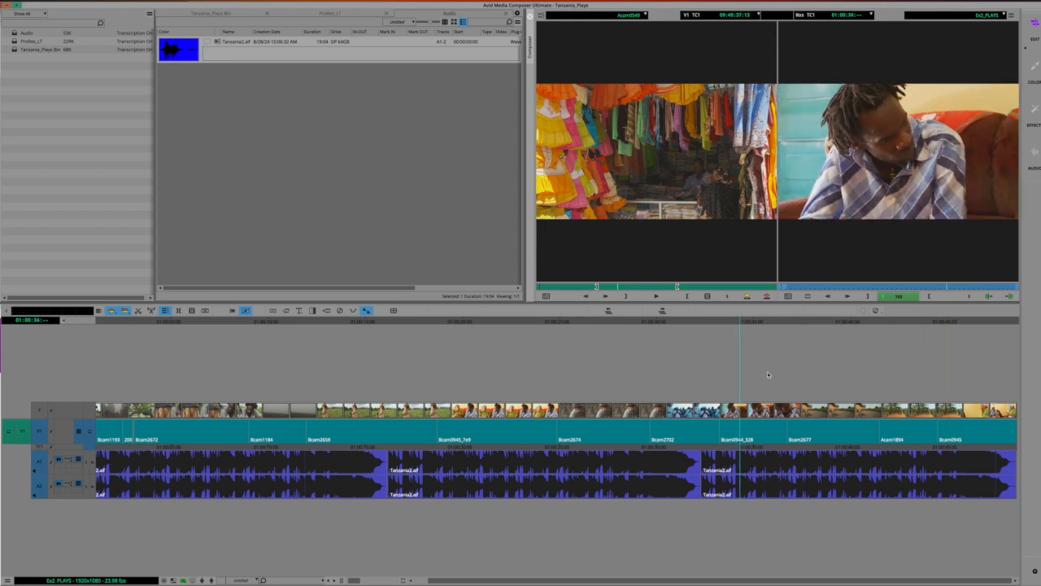
{"action": "key", "text": "k"}
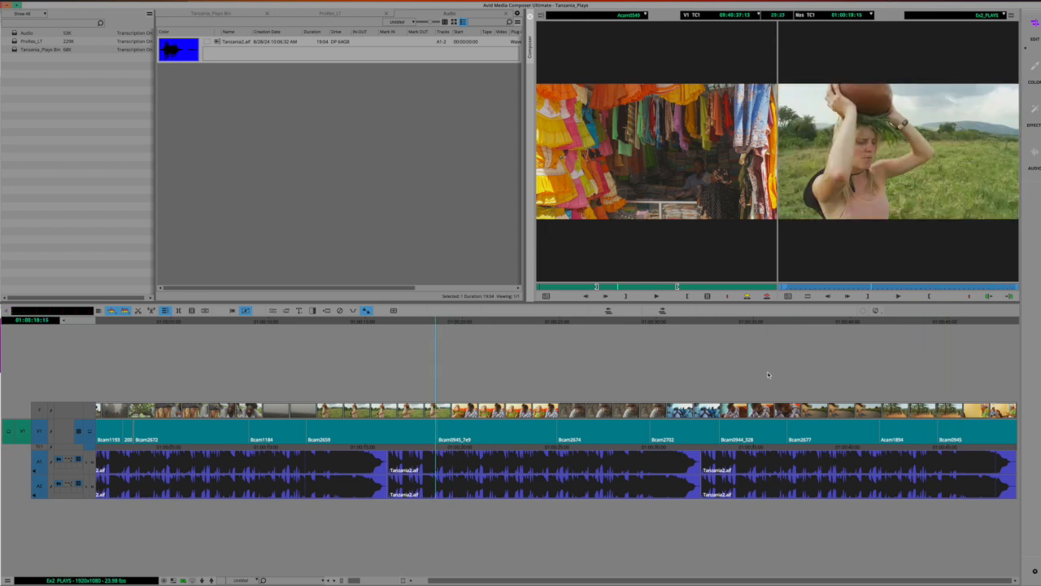
{"action": "key", "text": "l"}
{"action": "key", "text": "j"}
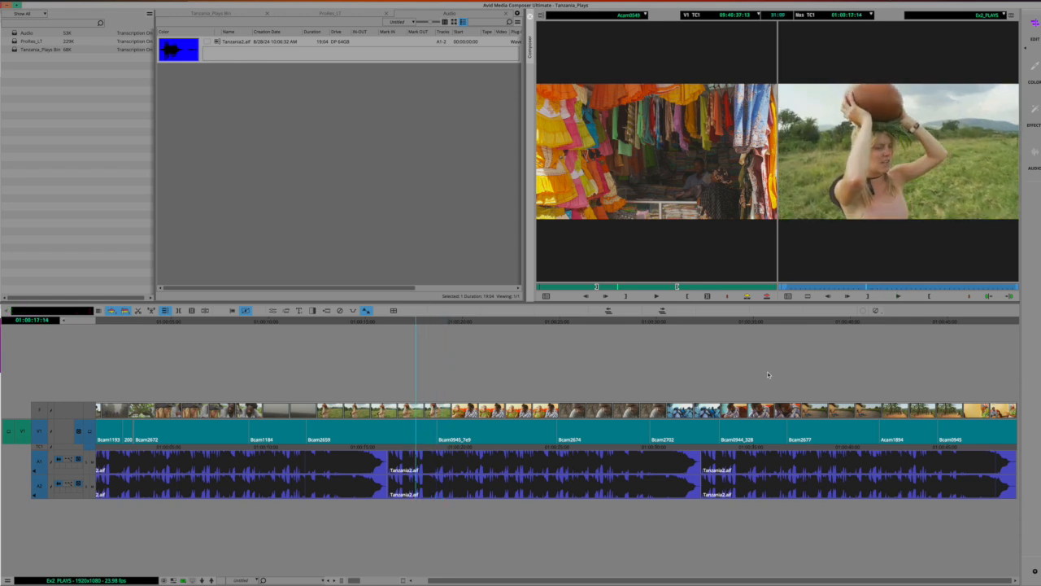
{"action": "key", "text": "j"}
{"action": "key", "text": "j"}
{"action": "key", "text": "j"}
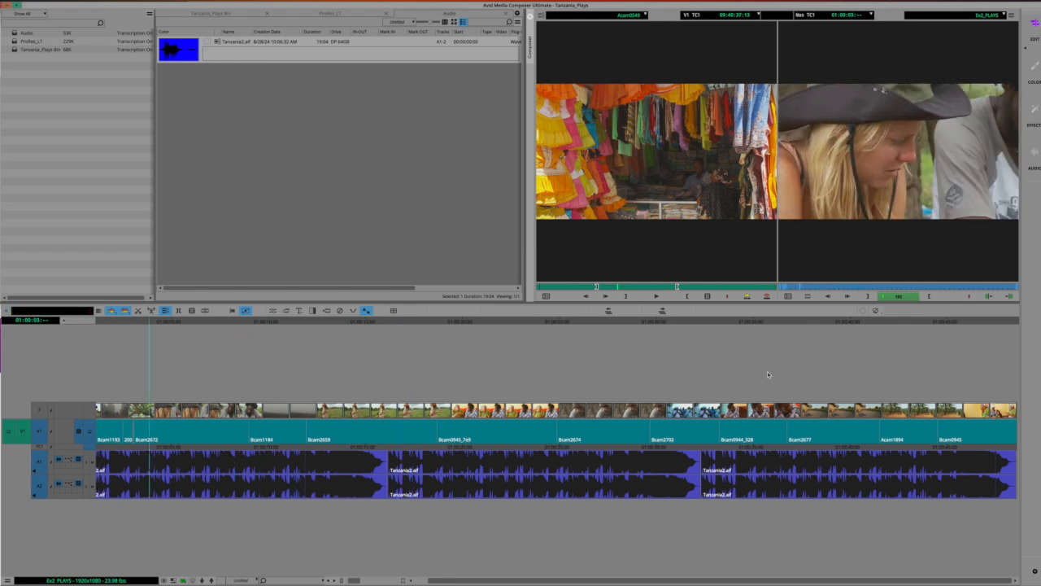
{"action": "key", "text": "k"}
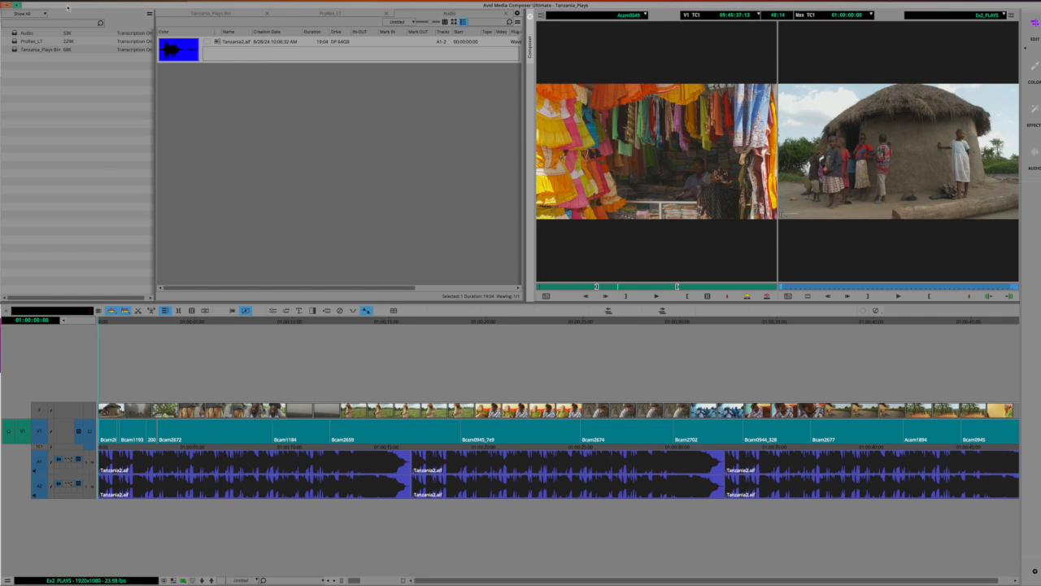
Step: Load the leopard-in-a-tree clip at the end of the ProRes_LT bin into the source monitor
{"action": "left_click", "coordinate": [205, 310]}
{"action": "scroll", "coordinate": [269, 386], "scroll_direction": "down", "scroll_amount": 2}
{"action": "scroll", "coordinate": [267, 381], "scroll_direction": "up", "scroll_amount": 2}
{"action": "left_click", "coordinate": [645, 14]}
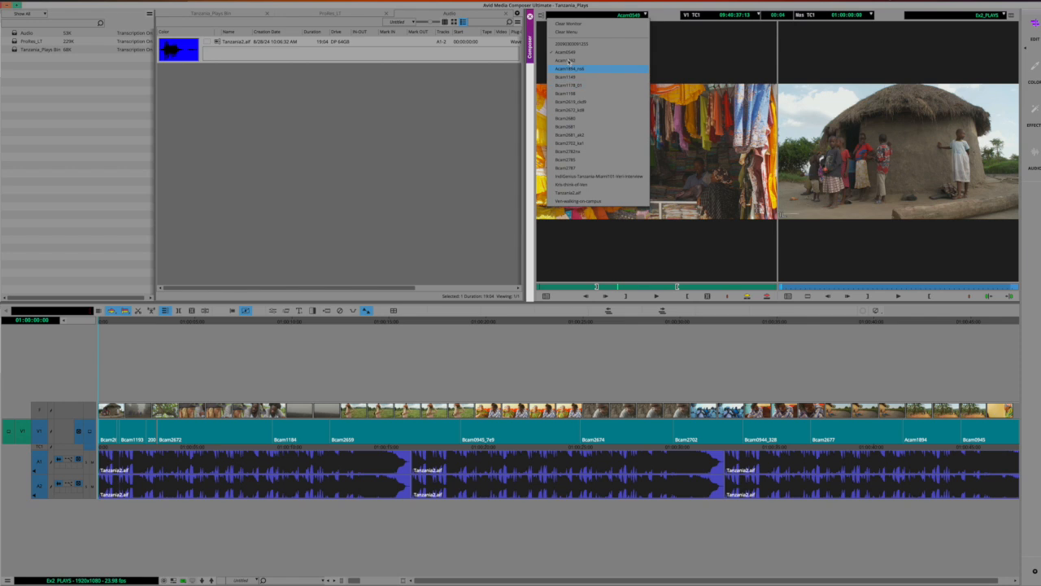
{"action": "left_click", "coordinate": [333, 14]}
{"action": "scroll", "coordinate": [244, 90], "scroll_direction": "down", "scroll_amount": 1}
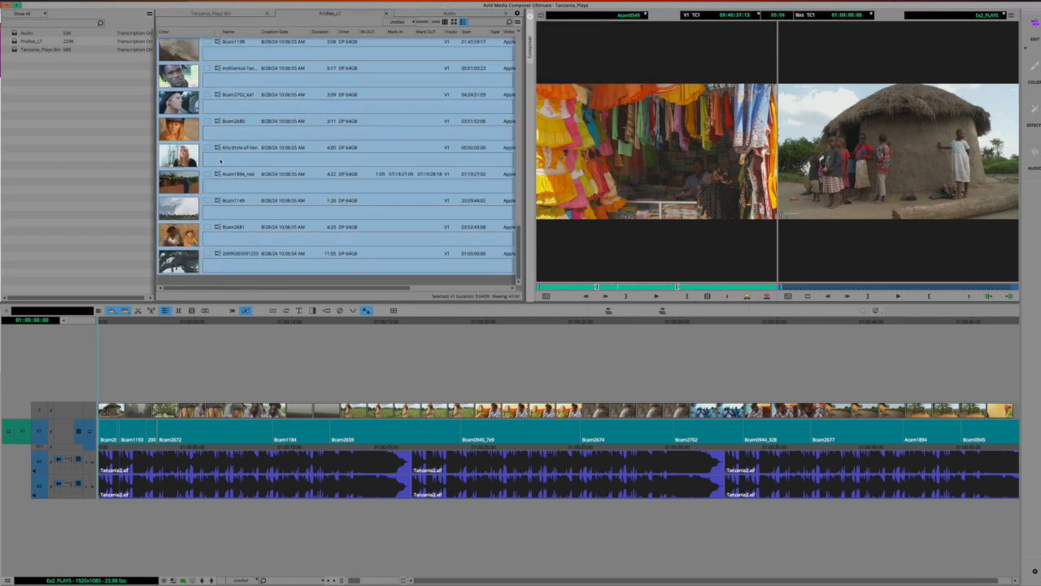
{"action": "left_click_drag", "start_coordinate": [180, 260], "coordinate": [612, 205]}
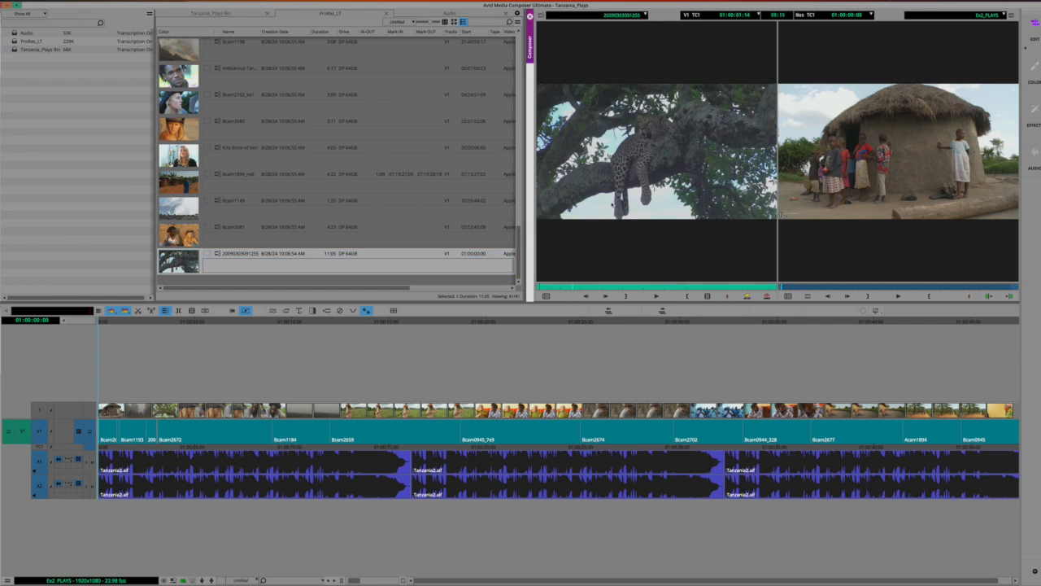
Step: Mark an In point at 01:00:14:20 in the sequence and mark the leopard source clip from 01:00:01:17 to 01:00:07:05
{"action": "left_click_drag", "start_coordinate": [451, 321], "coordinate": [387, 321]}
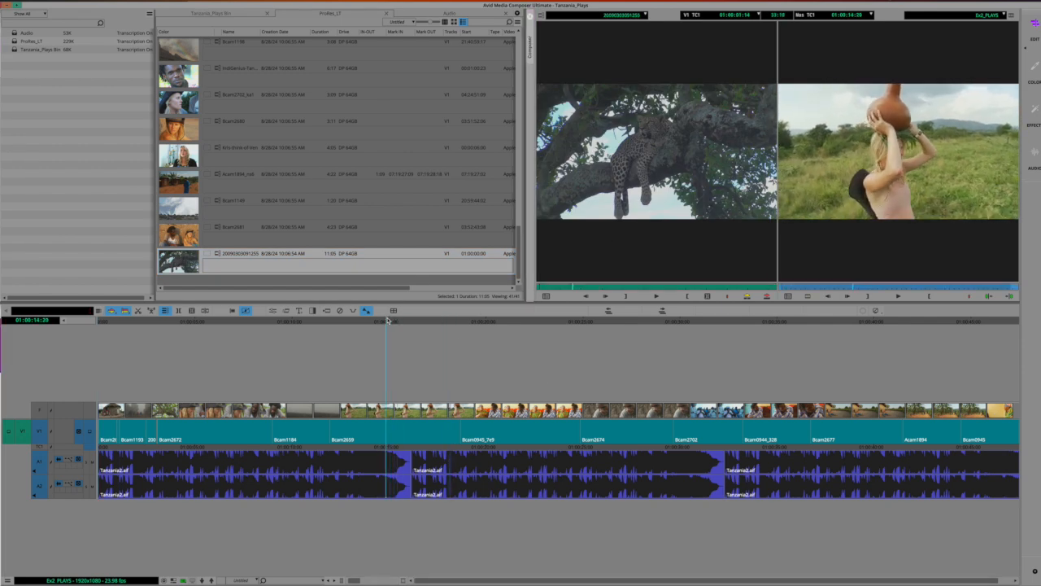
{"action": "key", "text": "i"}
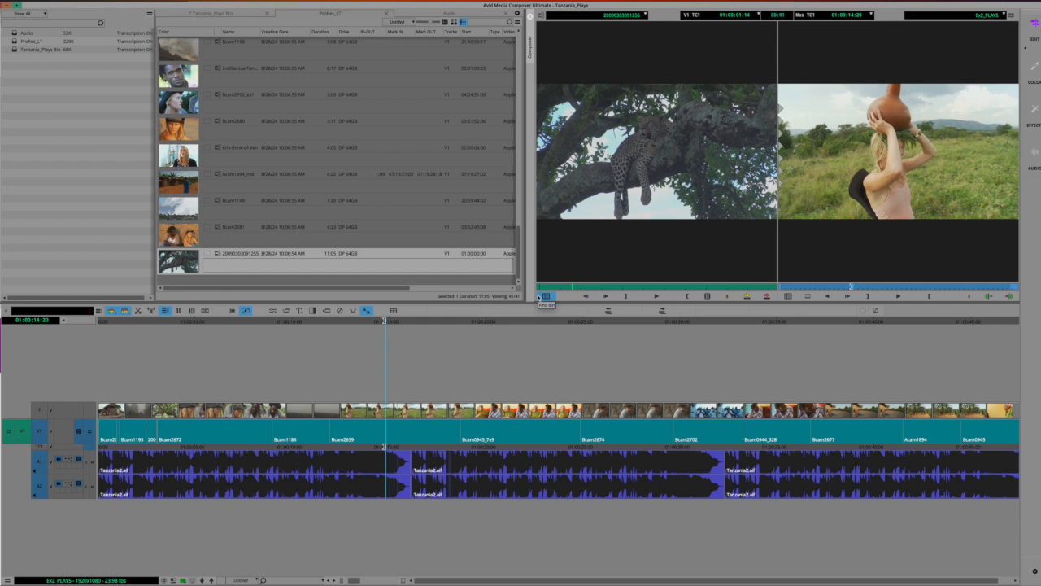
{"action": "left_click", "coordinate": [576, 286]}
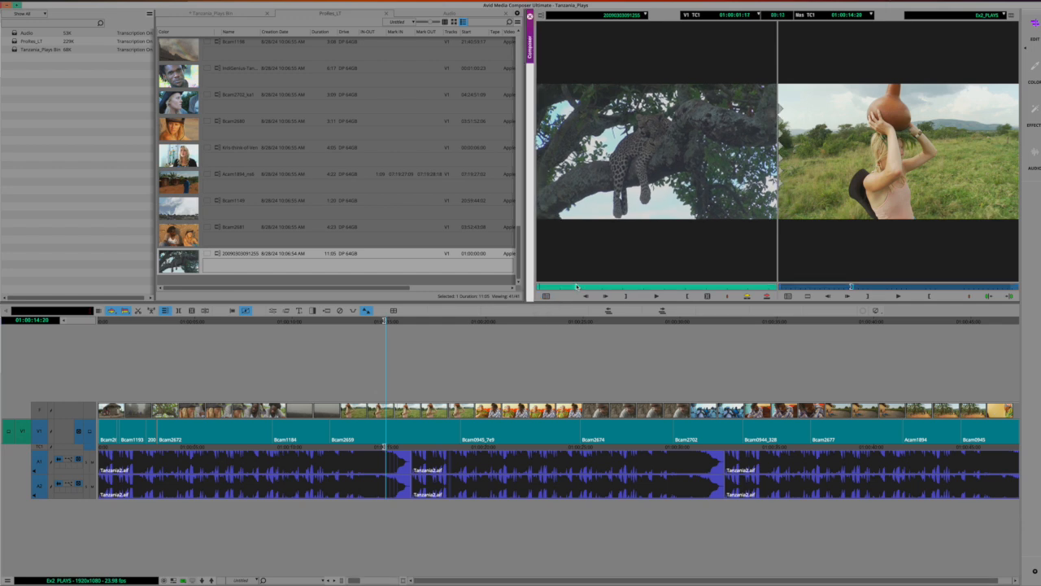
{"action": "key", "text": "i"}
{"action": "left_click", "coordinate": [692, 287]}
{"action": "key", "text": "o"}
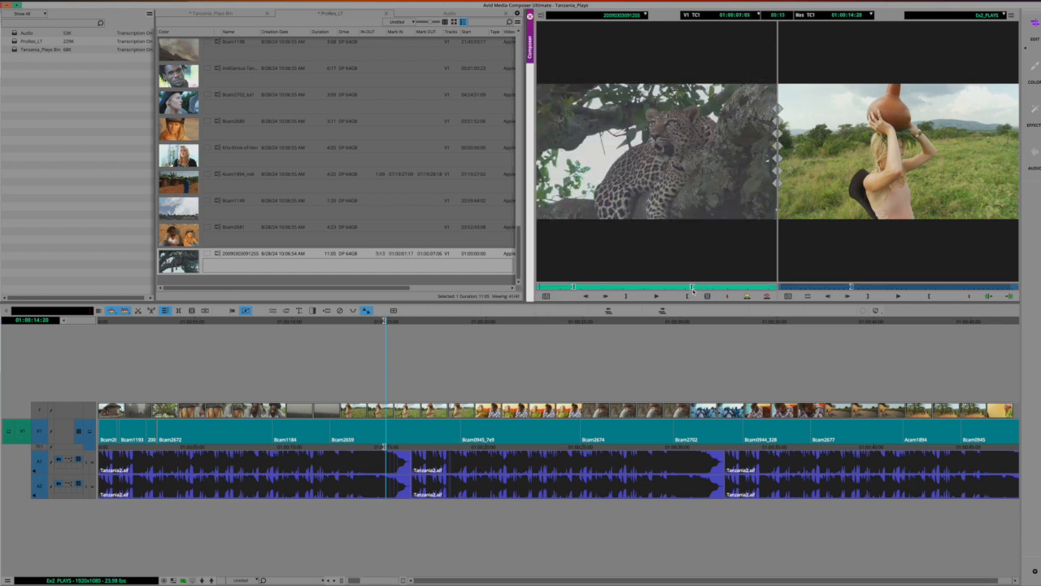
Step: Overwrite the marked leopard shot into the sequence, undo it, and repeat the overwrite on V1 only with the audio tracks deselected
{"action": "left_click", "coordinate": [767, 297]}
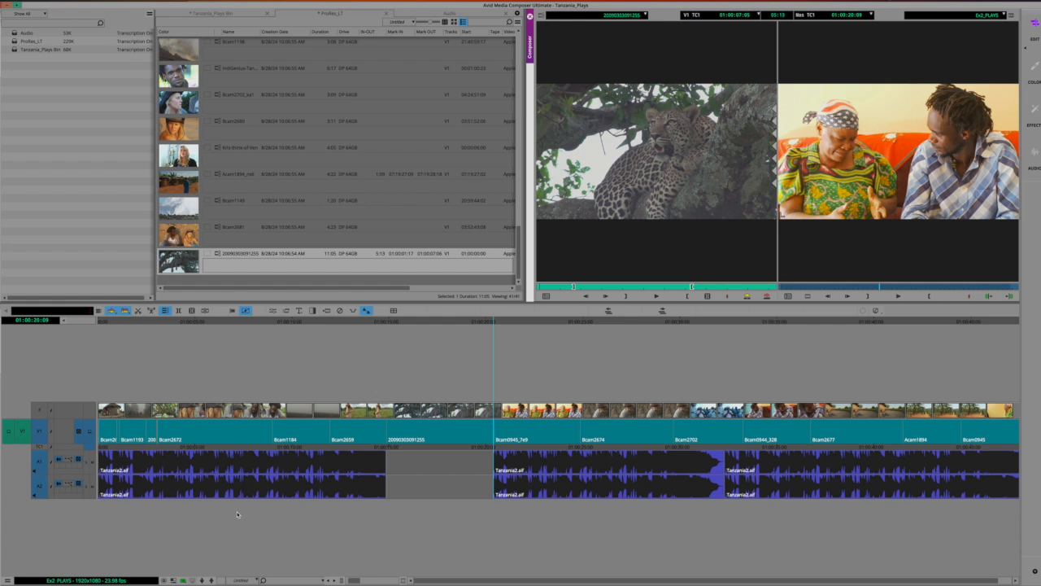
{"action": "key", "text": "ctrl+z"}
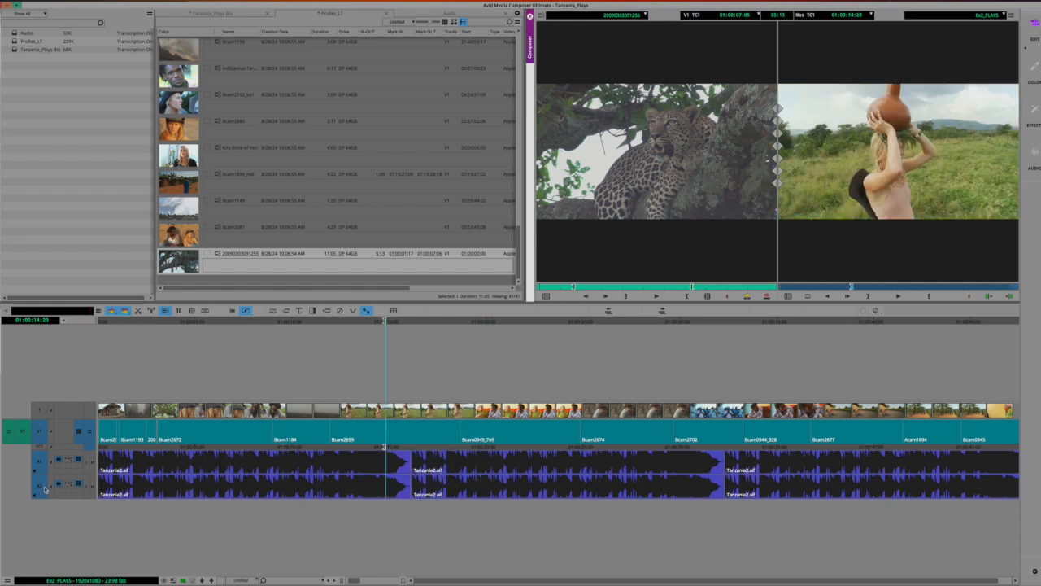
{"action": "left_click", "coordinate": [41, 487]}
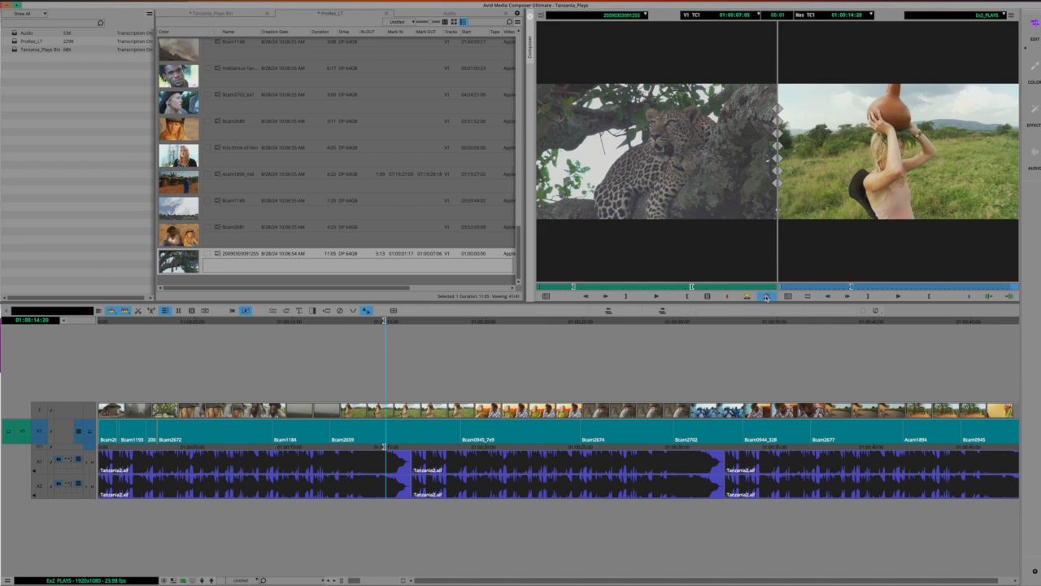
{"action": "left_click", "coordinate": [767, 296]}
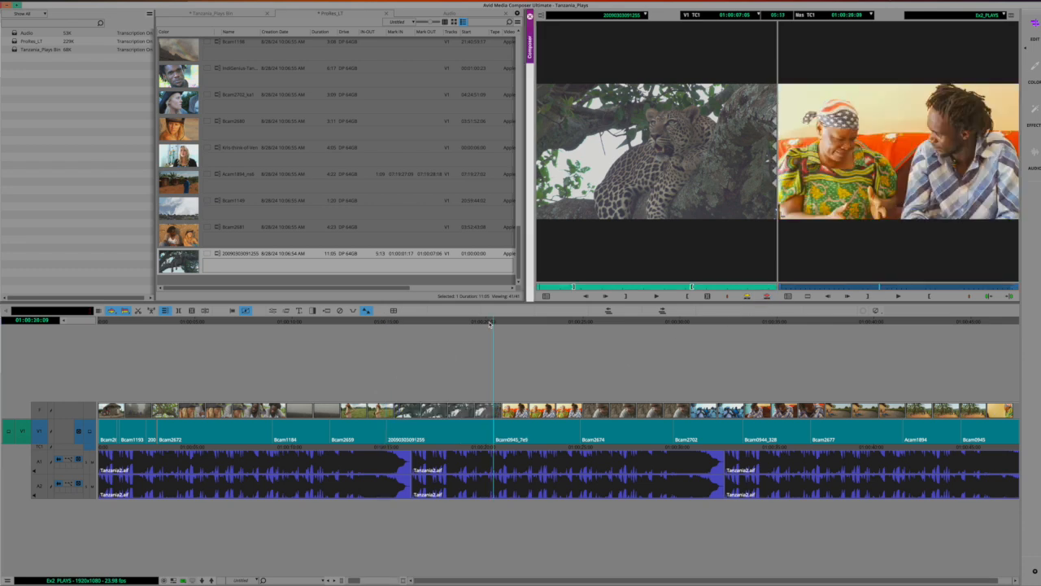
Step: Open the leopard segment on V1 in the Color workspace and raise its master contrast to about 38
{"action": "left_click_drag", "start_coordinate": [489, 323], "coordinate": [440, 323]}
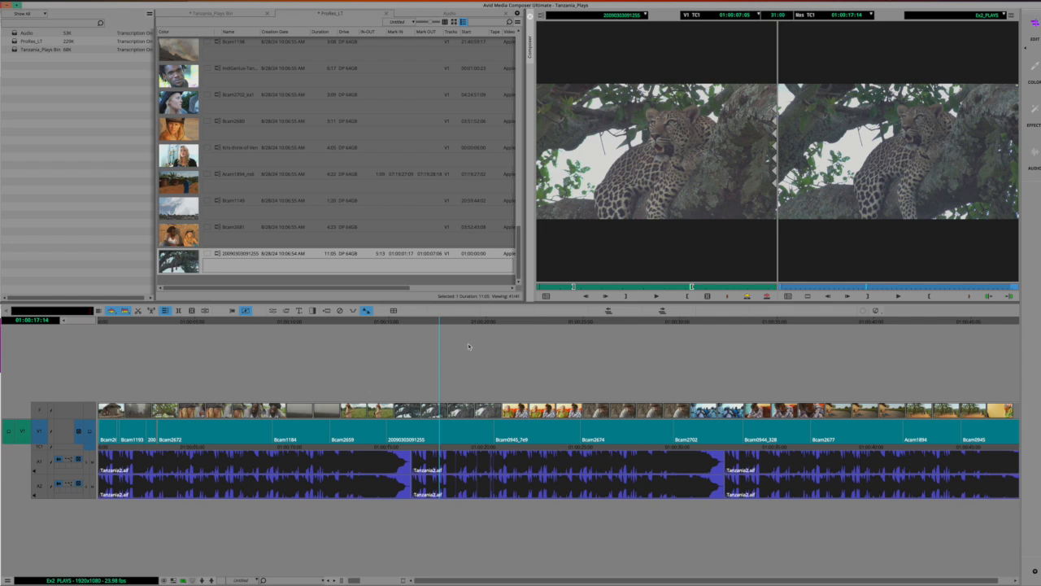
{"action": "left_click", "coordinate": [428, 445]}
{"action": "key", "text": "ctrl+8"}
{"action": "left_click", "coordinate": [1035, 67]}
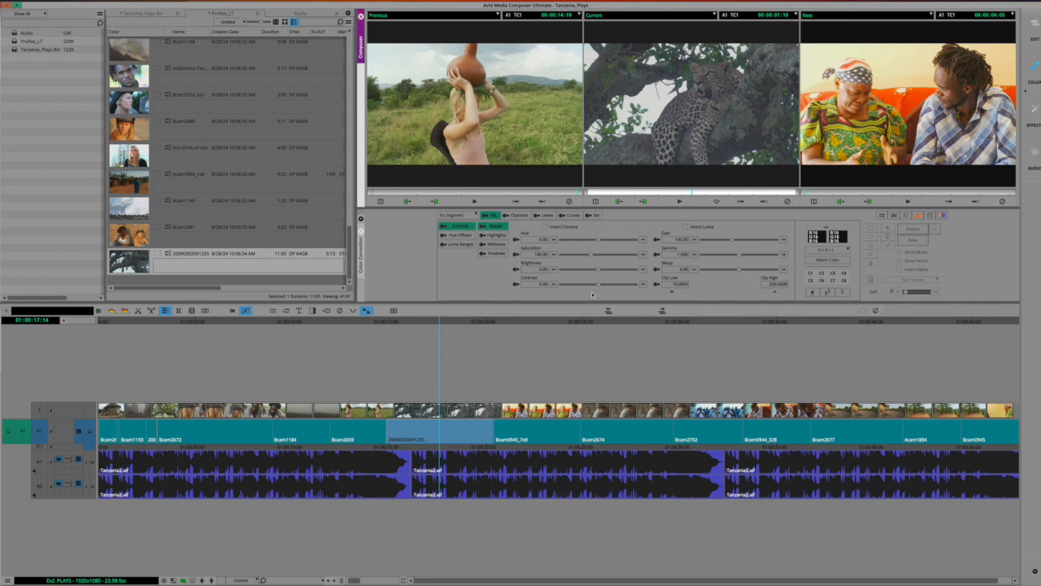
{"action": "left_click_drag", "start_coordinate": [598, 286], "coordinate": [613, 287]}
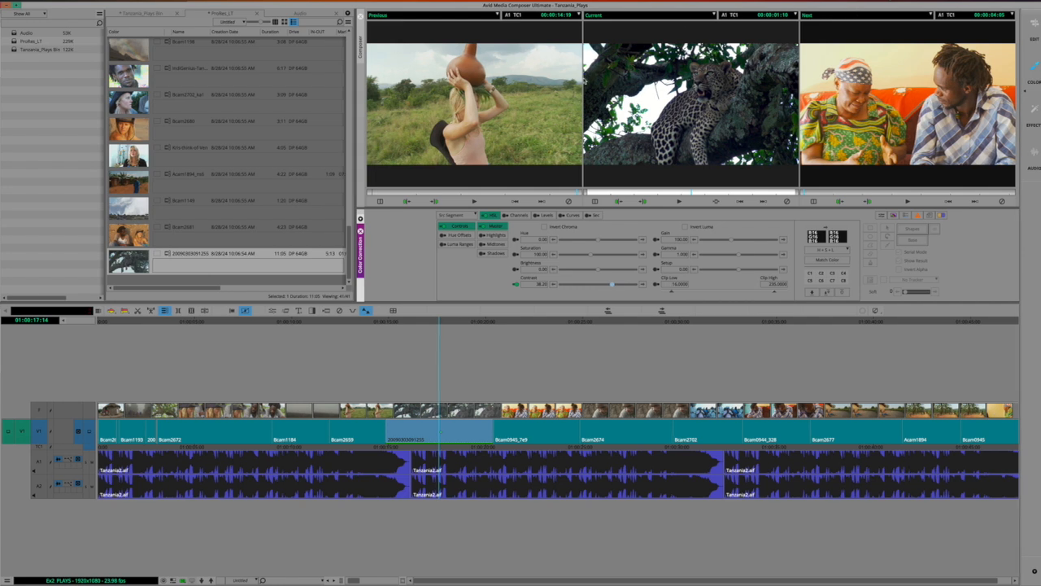
Step: Look through the Edit, Color, Effects and Audio workspaces, ending in the Effects workspace
{"action": "left_click_drag", "start_coordinate": [627, 9], "coordinate": [474, 8]}
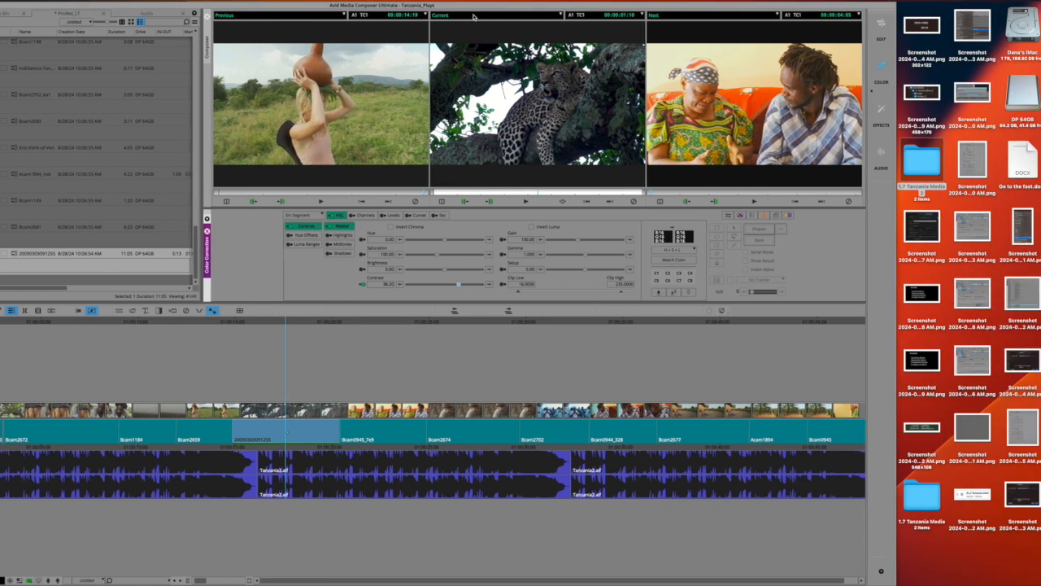
{"action": "left_click", "coordinate": [880, 26]}
{"action": "left_click", "coordinate": [881, 70]}
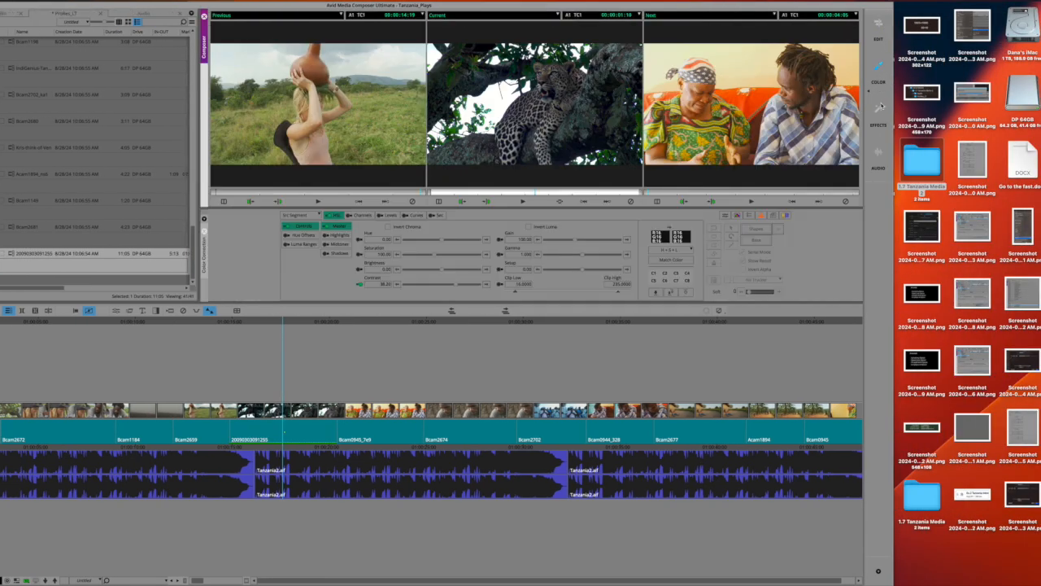
{"action": "left_click", "coordinate": [879, 108]}
{"action": "left_click", "coordinate": [879, 156]}
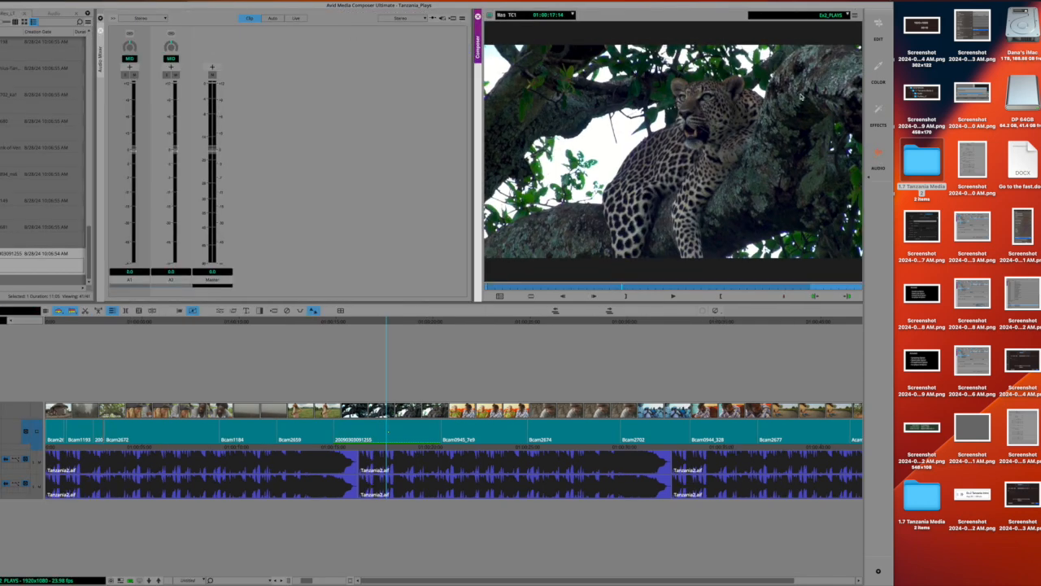
{"action": "left_click", "coordinate": [878, 108]}
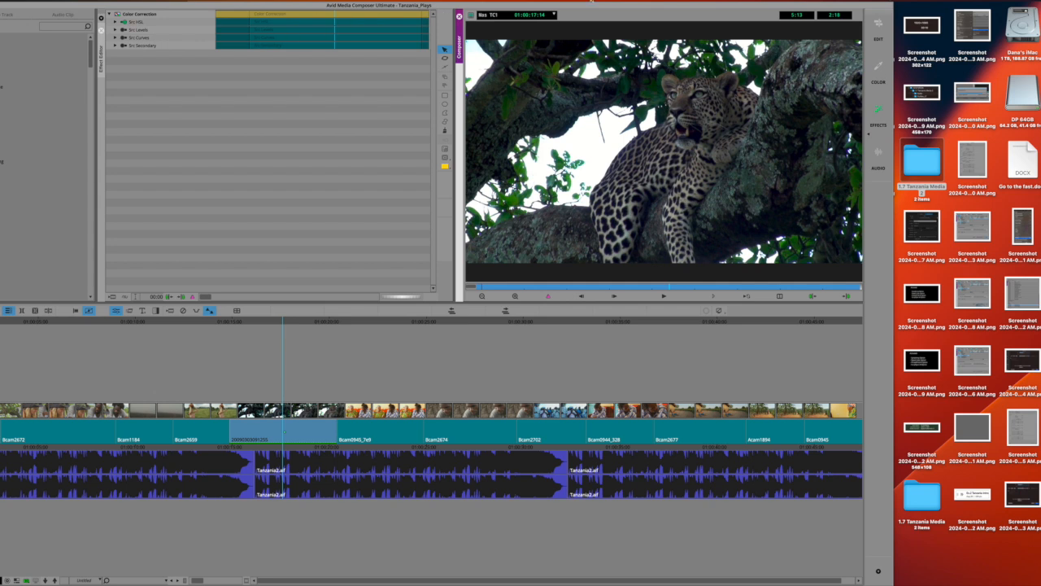
Step: Examine the audio track, audio clip and filter effect categories in the Effect Palette
{"action": "left_click_drag", "start_coordinate": [560, 8], "coordinate": [744, 9]}
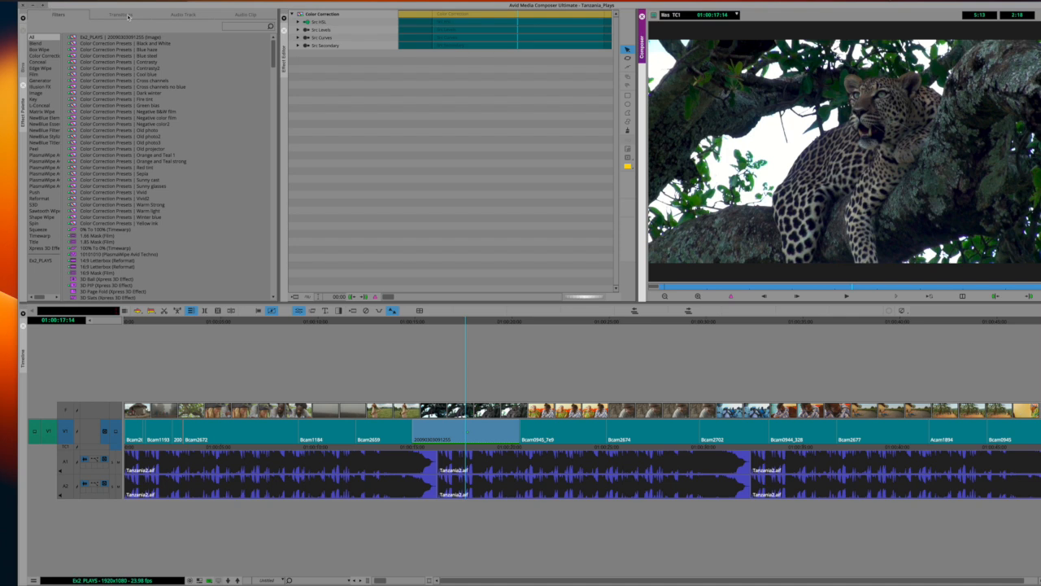
{"action": "left_click", "coordinate": [183, 14]}
{"action": "left_click", "coordinate": [236, 16]}
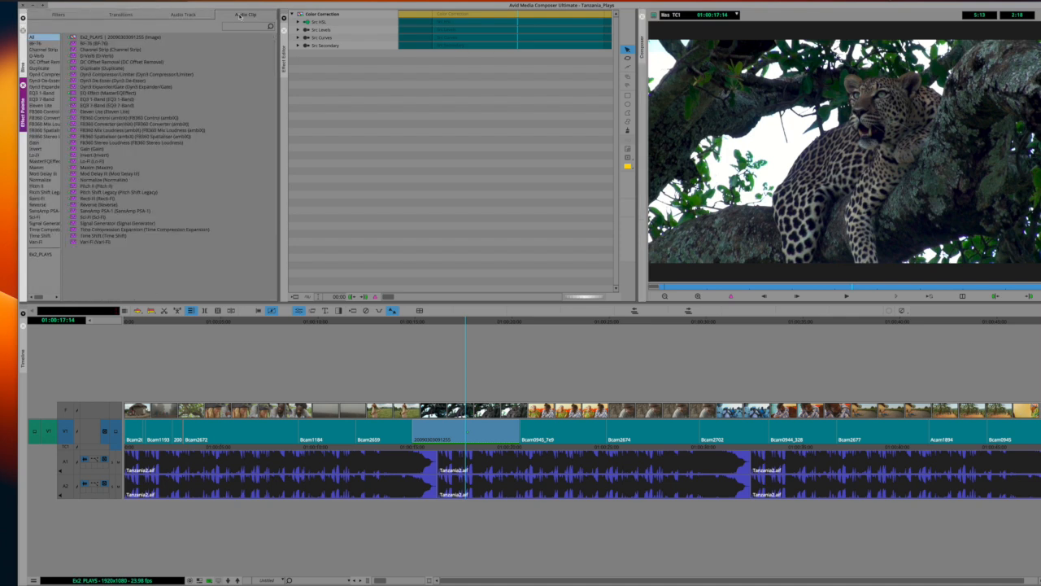
{"action": "left_click", "coordinate": [53, 16]}
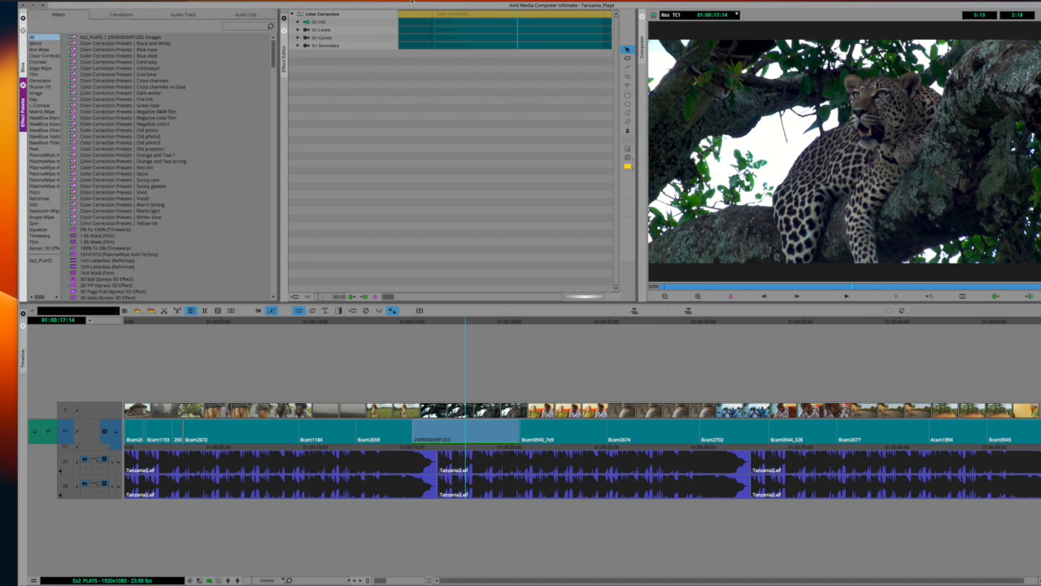
{"action": "left_click_drag", "start_coordinate": [334, 8], "coordinate": [308, 8]}
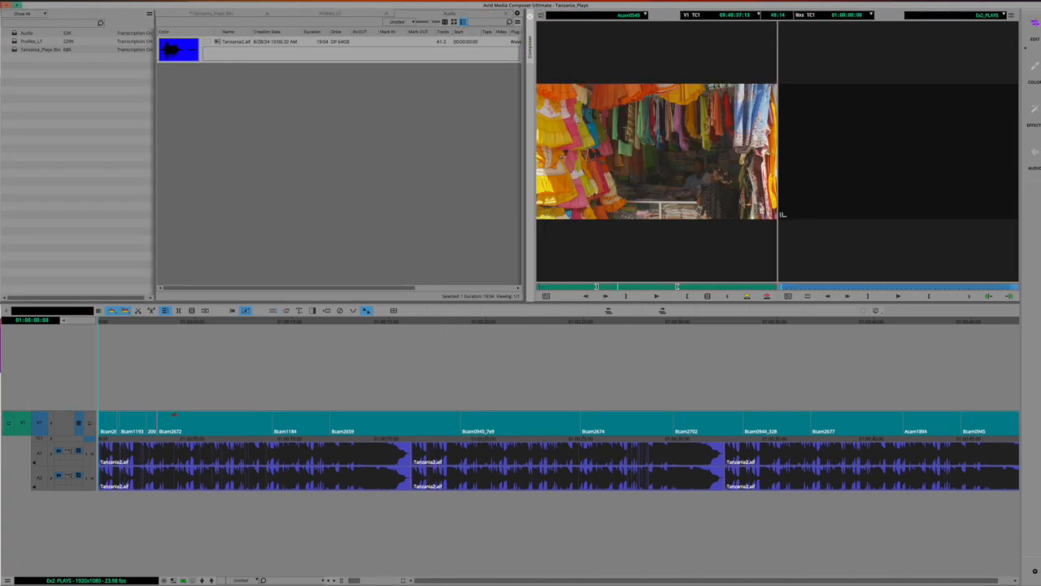
Step: Turn on video monitoring for V1 and select the V1, A1 and A2 tracks for export
{"action": "left_click", "coordinate": [90, 423]}
{"action": "left_click", "coordinate": [41, 454]}
{"action": "left_click", "coordinate": [42, 477]}
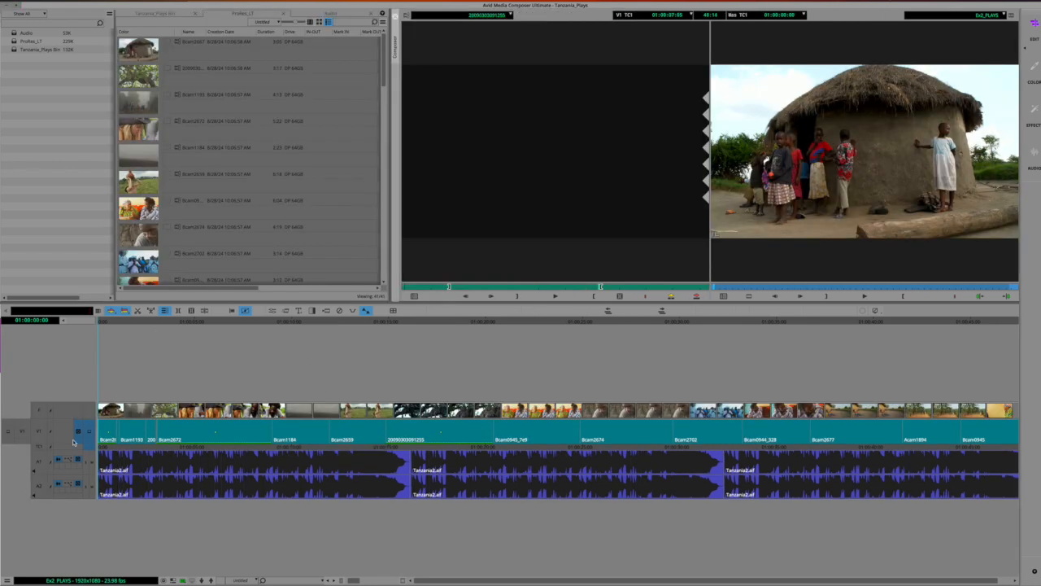
{"action": "left_click", "coordinate": [43, 432]}
{"action": "key", "text": "super+a"}
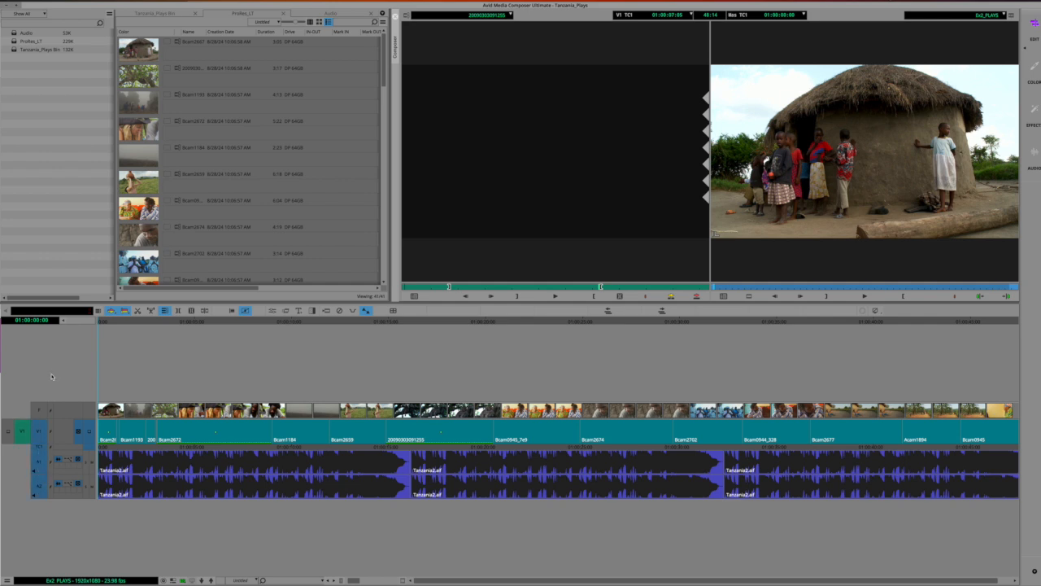
{"action": "left_click", "coordinate": [90, 432]}
{"action": "left_click", "coordinate": [90, 432]}
{"action": "scroll", "coordinate": [269, 422], "scroll_direction": "right", "scroll_amount": 1}
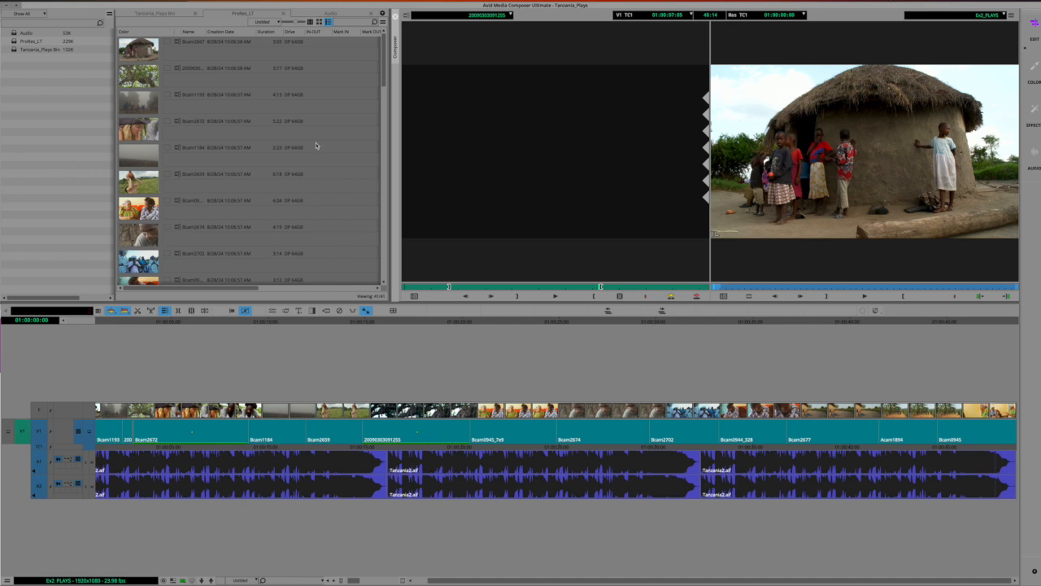
Step: Start exporting the sequence to a file and open the options of the Untitled export setting
{"action": "left_click", "coordinate": [83, 1]}
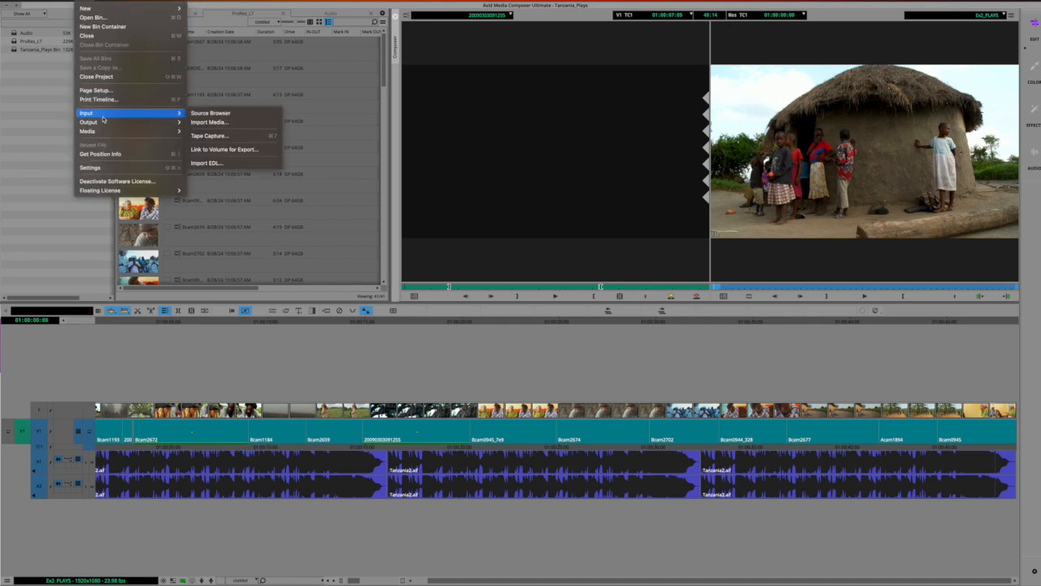
{"action": "mouse_move", "coordinate": [106, 122]}
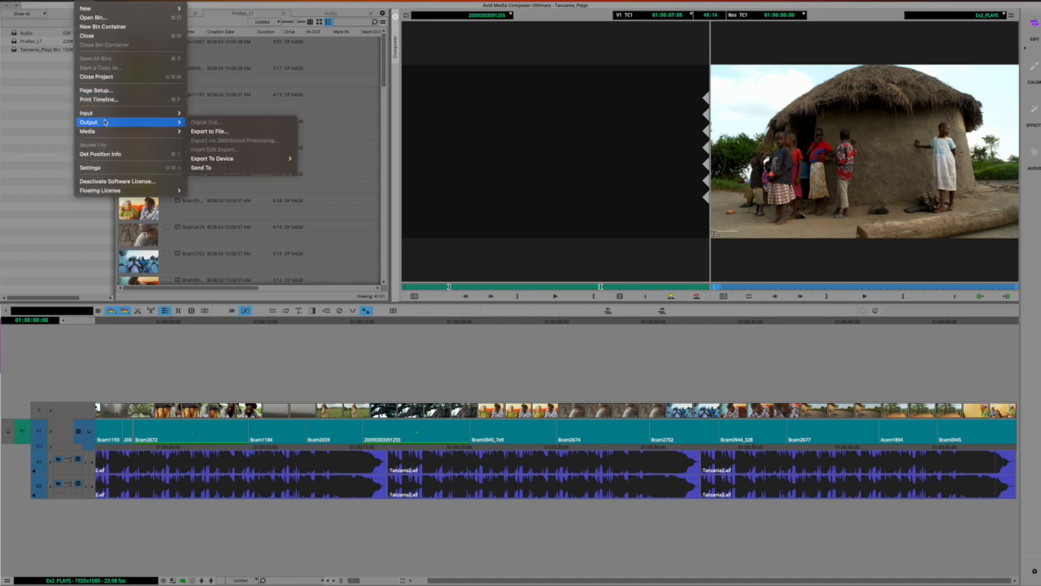
{"action": "left_click", "coordinate": [231, 133]}
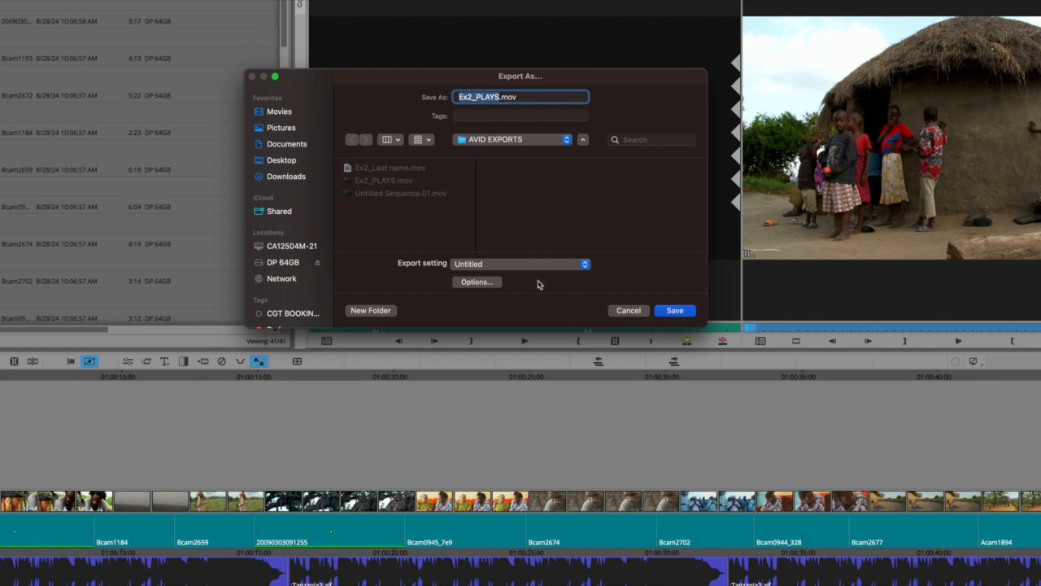
{"action": "left_click", "coordinate": [476, 284]}
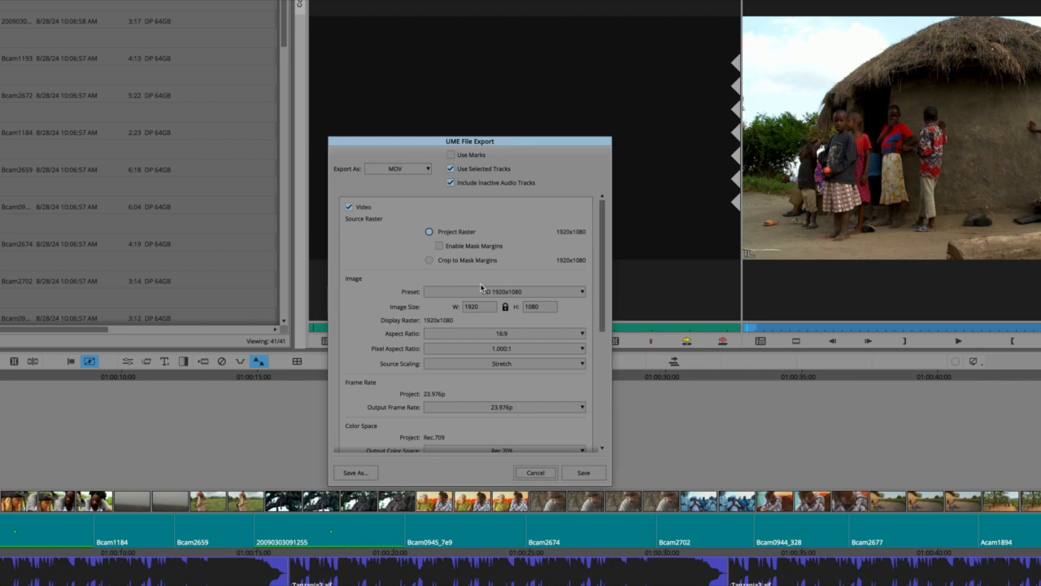
{"action": "left_click_drag", "start_coordinate": [516, 140], "coordinate": [485, 6]}
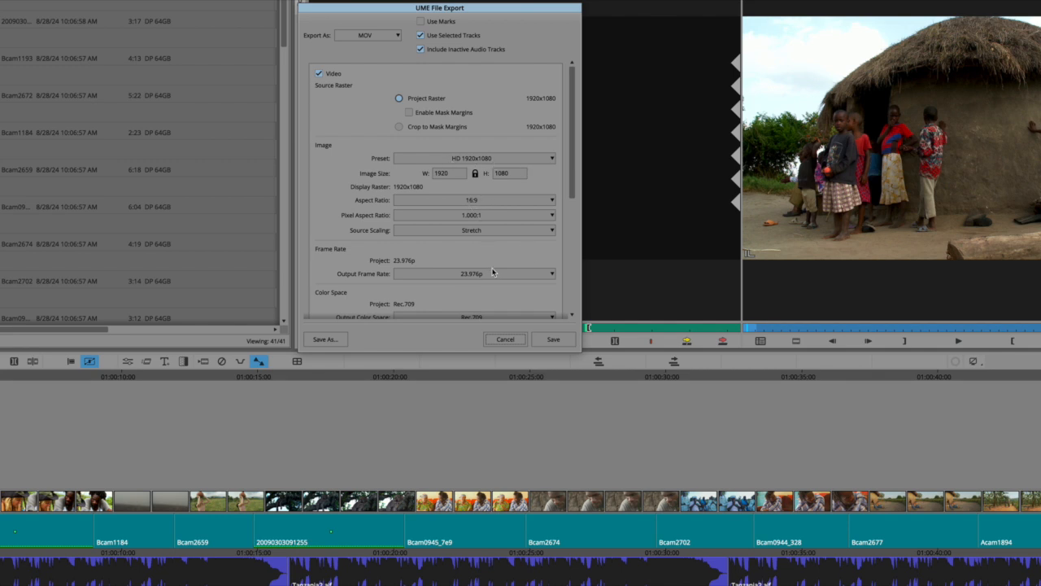
Step: Review the MOV export's video, compression and audio options, keep H.264 as the codec family, and save the settings
{"action": "scroll", "coordinate": [492, 270], "scroll_direction": "down", "scroll_amount": 2}
{"action": "scroll", "coordinate": [481, 231], "scroll_direction": "down", "scroll_amount": 3}
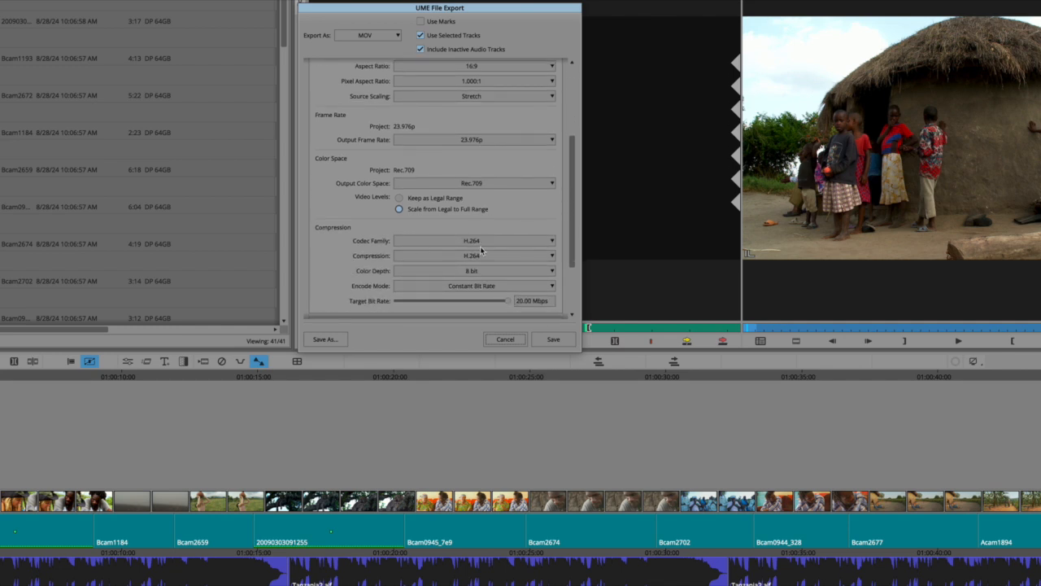
{"action": "left_click", "coordinate": [500, 244]}
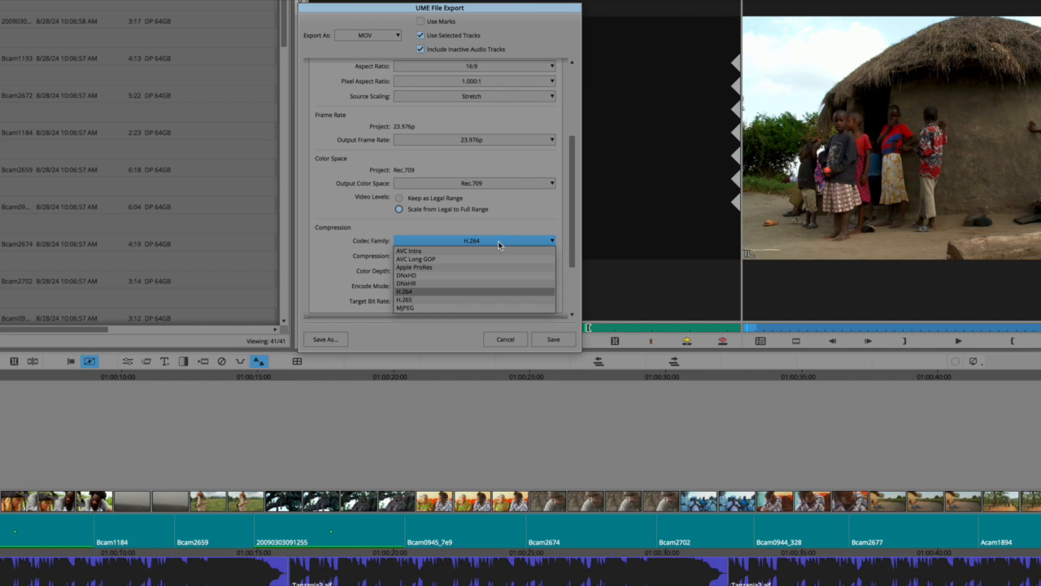
{"action": "left_click", "coordinate": [500, 244]}
{"action": "scroll", "coordinate": [508, 273], "scroll_direction": "down", "scroll_amount": 3}
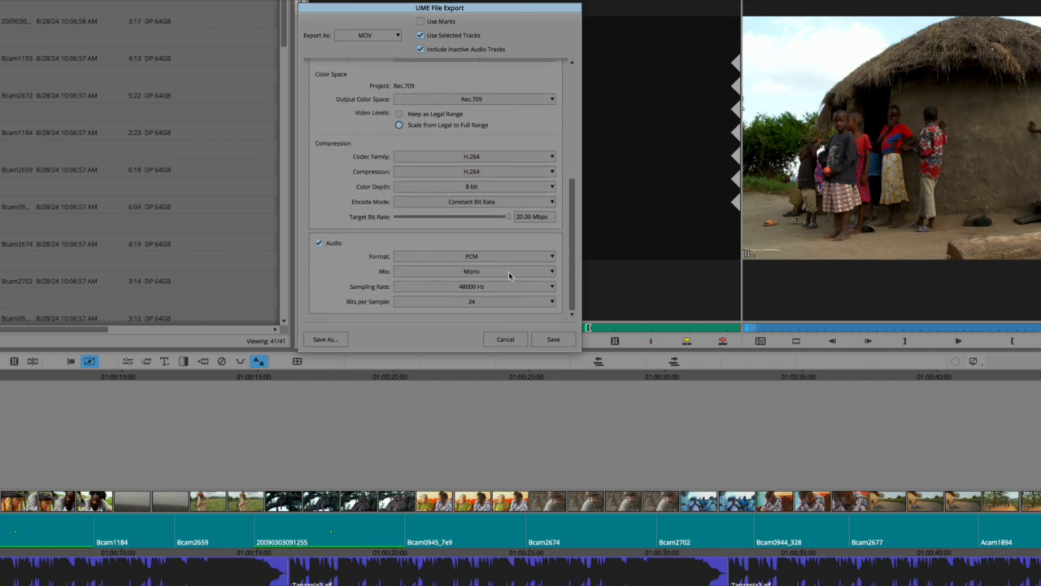
{"action": "left_click", "coordinate": [555, 338]}
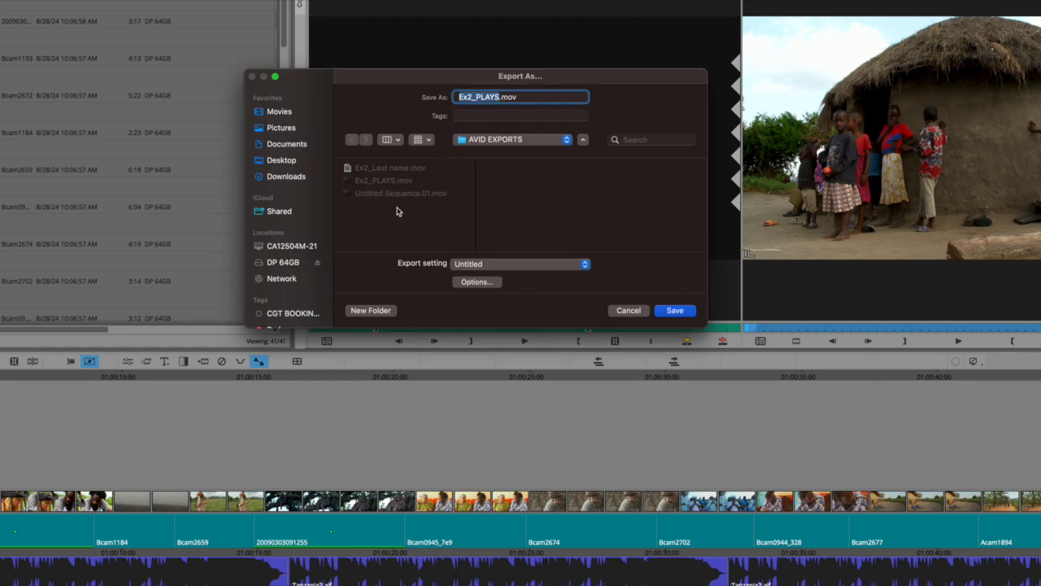
Step: Export the sequence to the AVID EXPORTS folder under a new version name instead of replacing the existing movie
{"action": "left_click", "coordinate": [565, 141]}
{"action": "left_click", "coordinate": [564, 142]}
{"action": "left_click", "coordinate": [675, 311]}
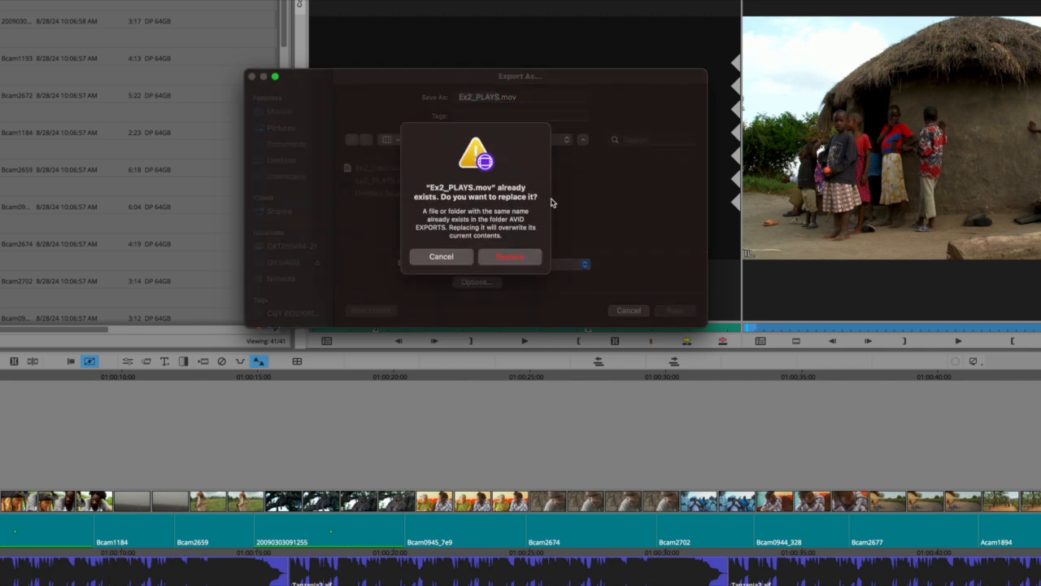
{"action": "left_click", "coordinate": [458, 261]}
{"action": "left_click", "coordinate": [498, 97]}
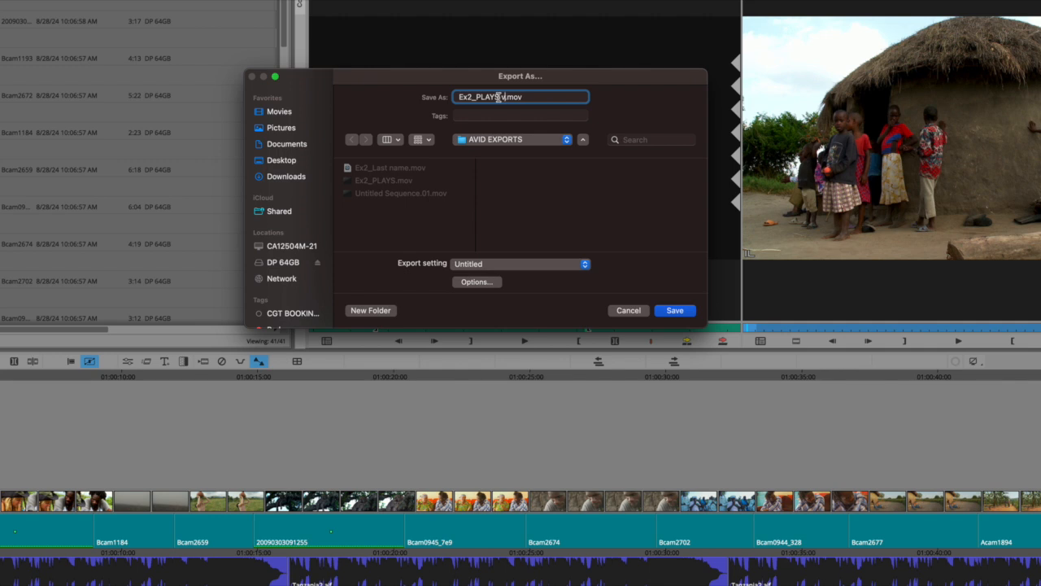
{"action": "key", "text": "Return"}
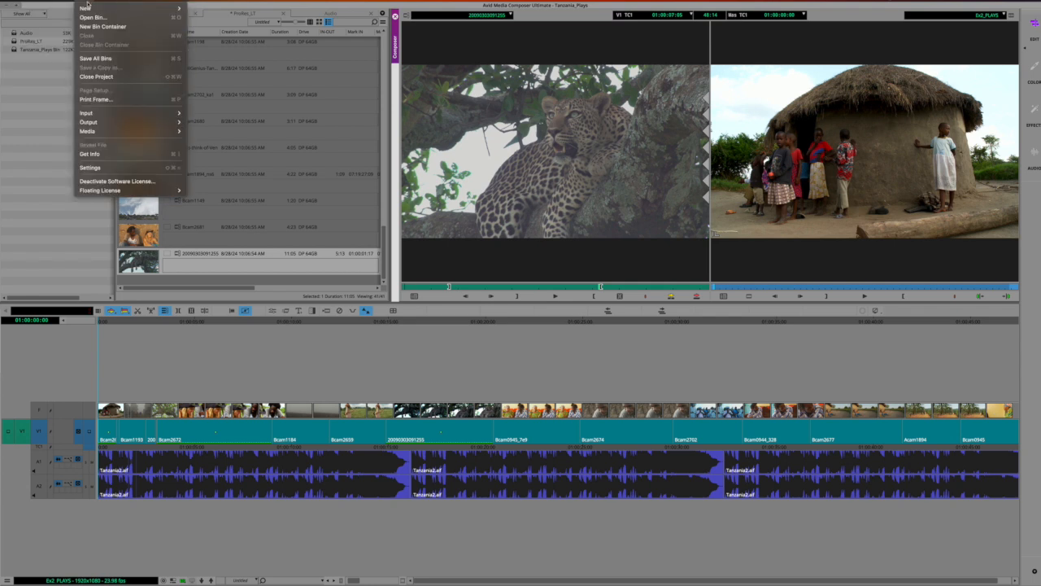
Step: Save all bins and quit the application, confirming the exit
{"action": "left_click", "coordinate": [96, 59]}
{"action": "left_click", "coordinate": [35, 2]}
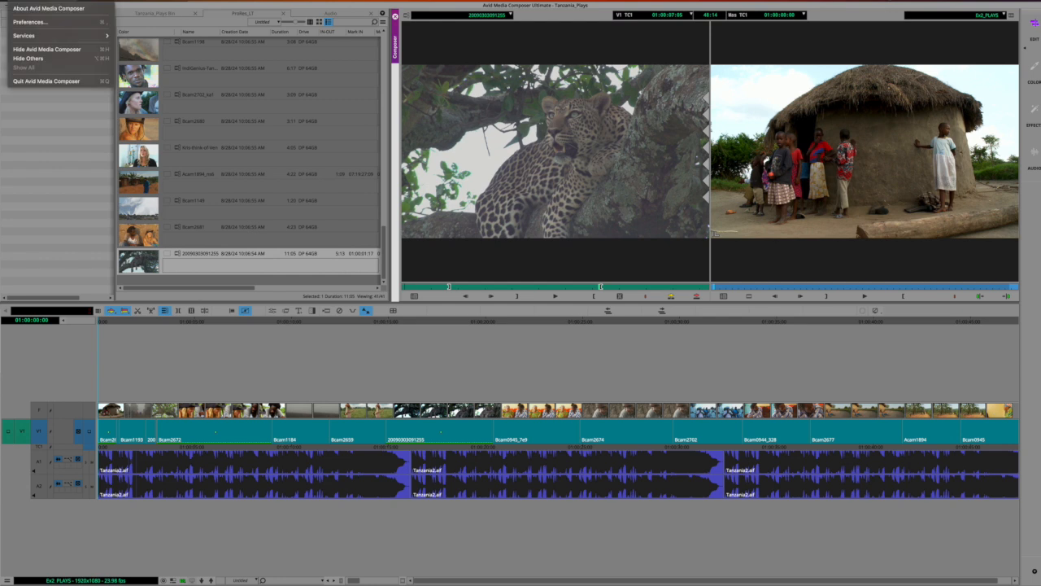
{"action": "left_click", "coordinate": [38, 81]}
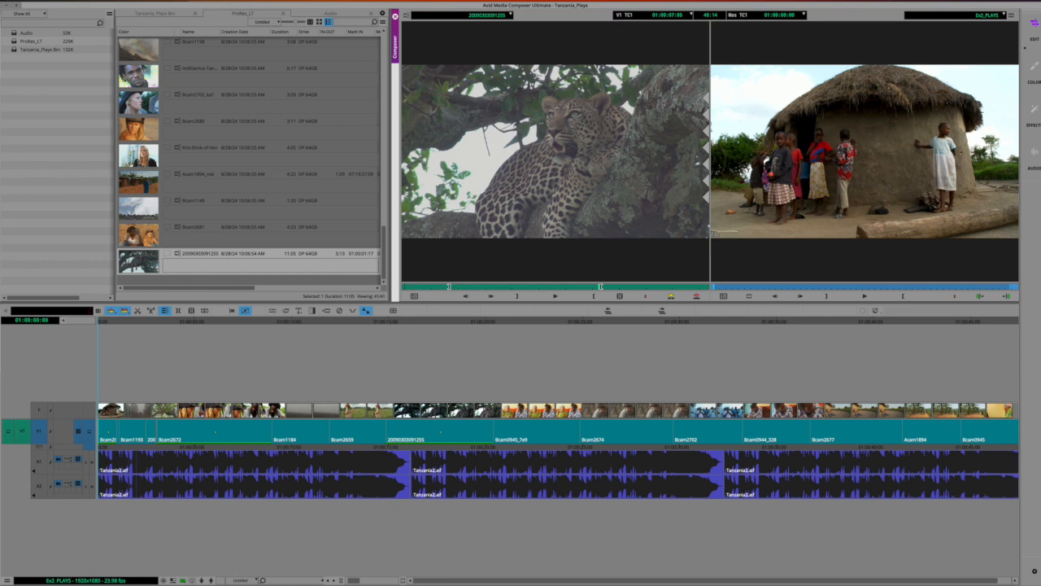
{"action": "left_click", "coordinate": [36, 2]}
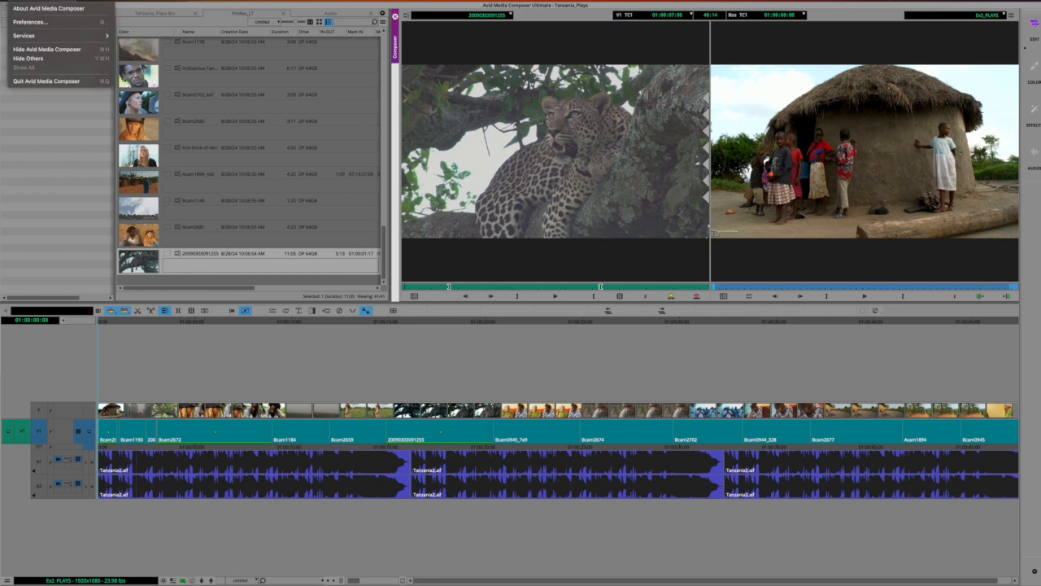
{"action": "left_click", "coordinate": [42, 81]}
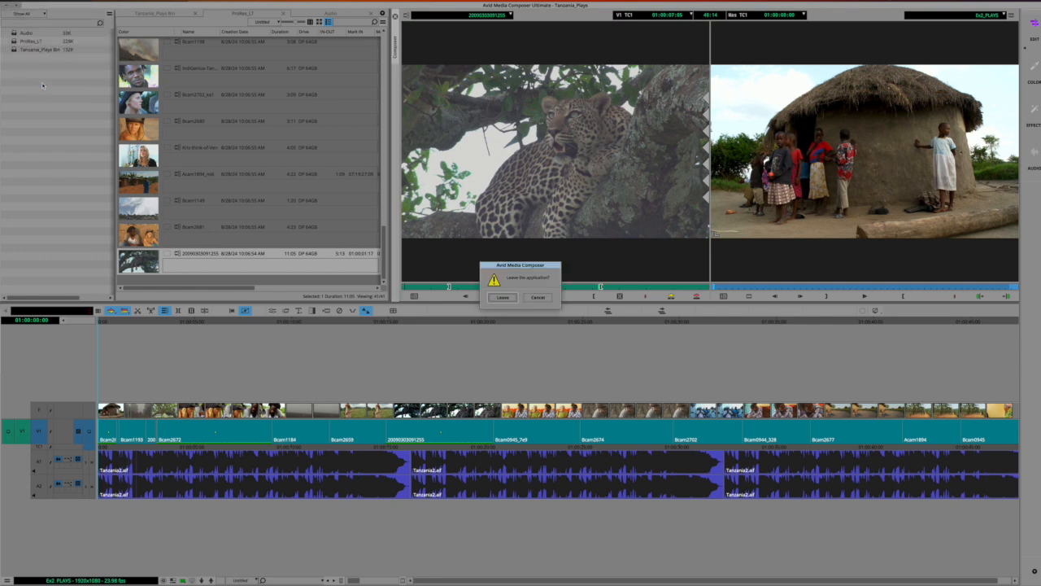
{"action": "left_click", "coordinate": [504, 298]}
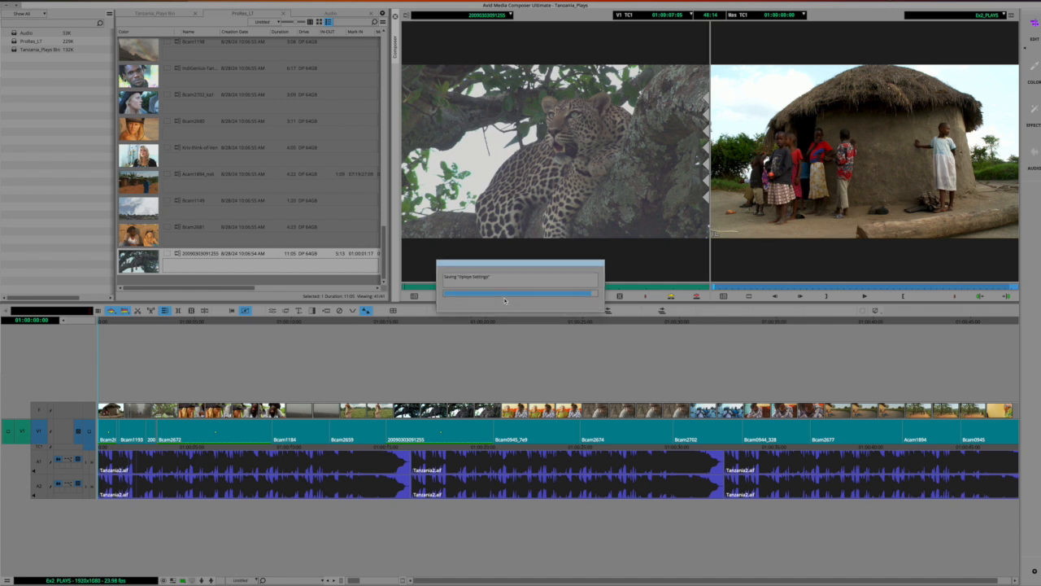